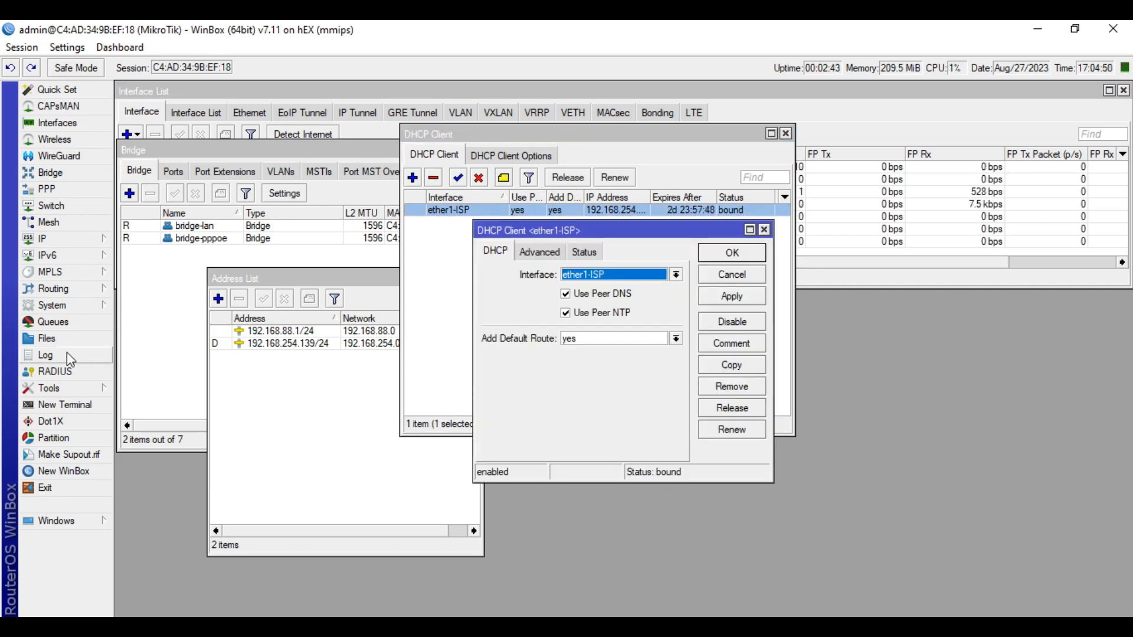
Open the DNS settings and inspect the masquerade rule in the firewall's NAT list
click(53, 239)
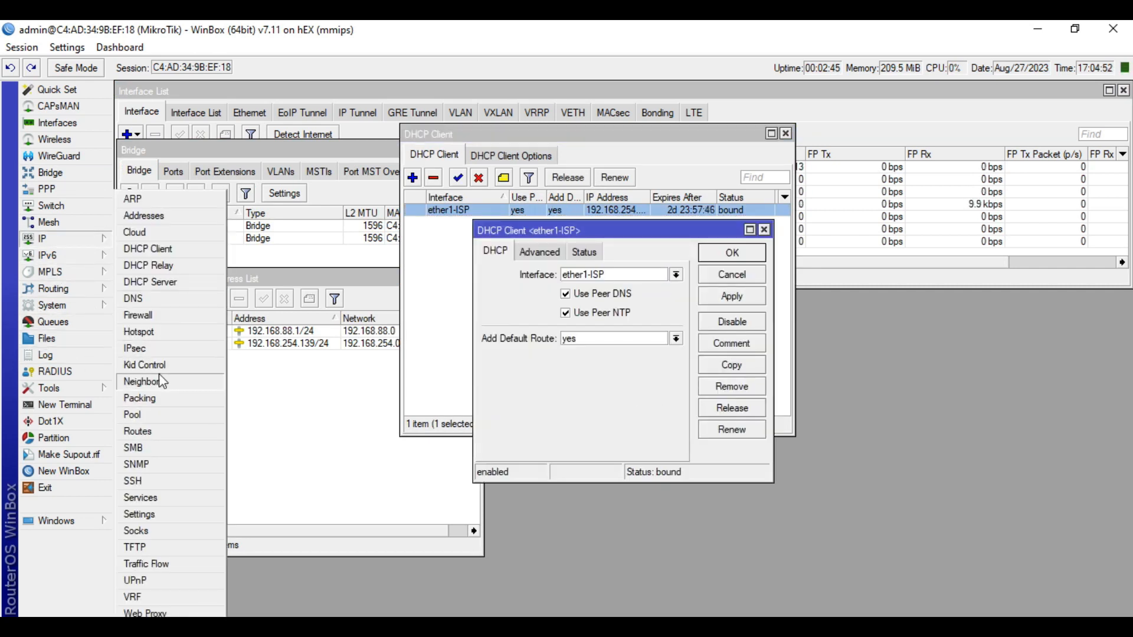
click(164, 304)
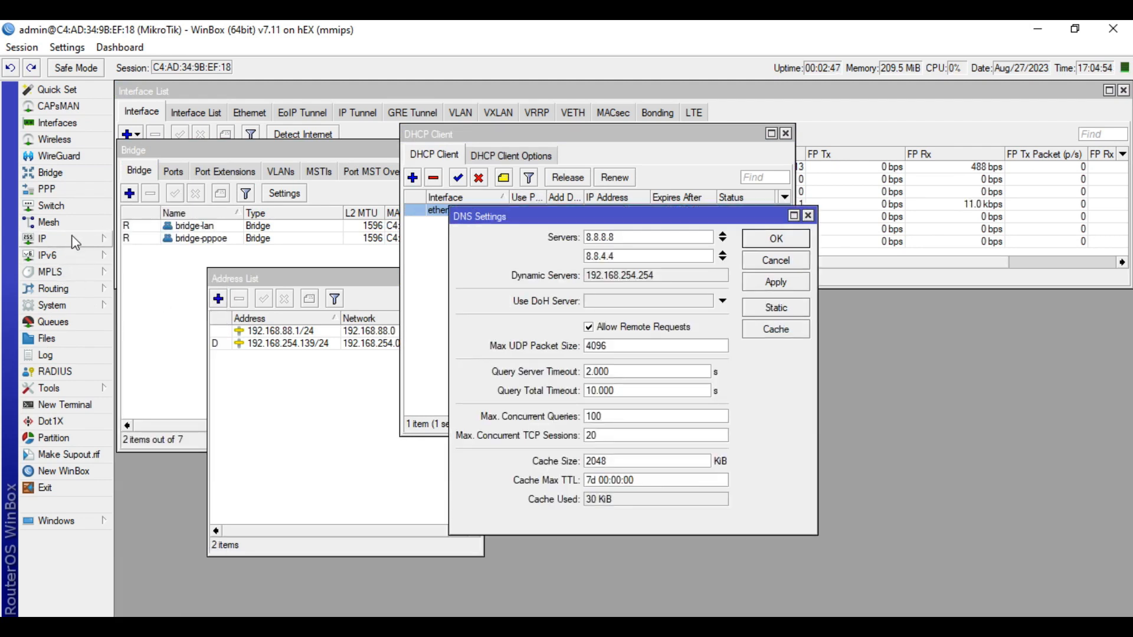
click(61, 244)
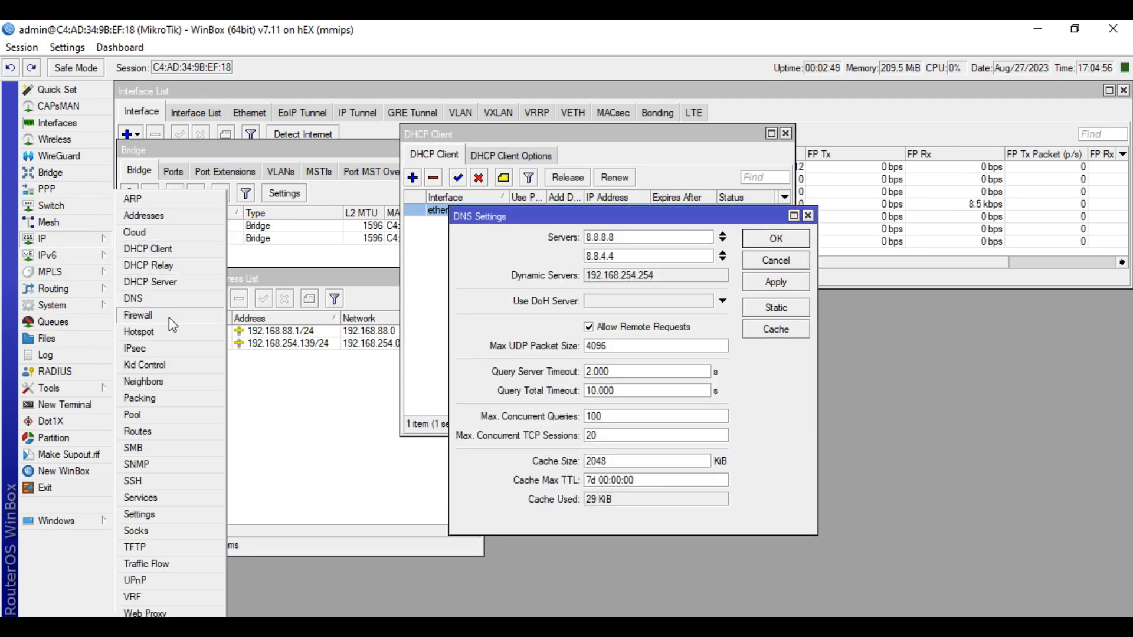
click(169, 317)
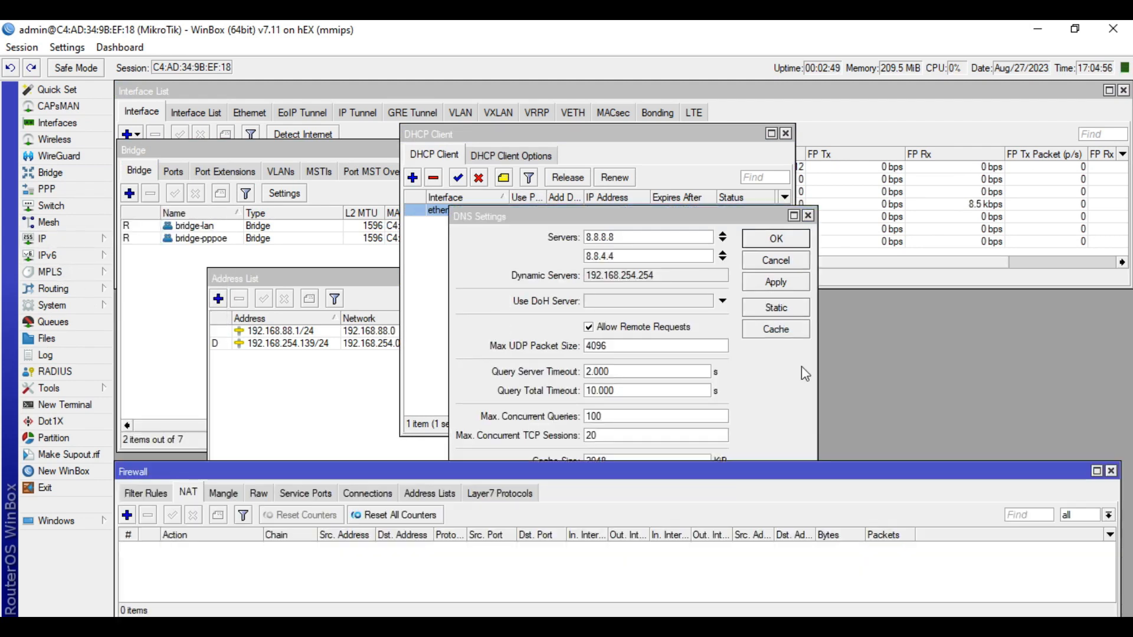
click(155, 495)
click(195, 495)
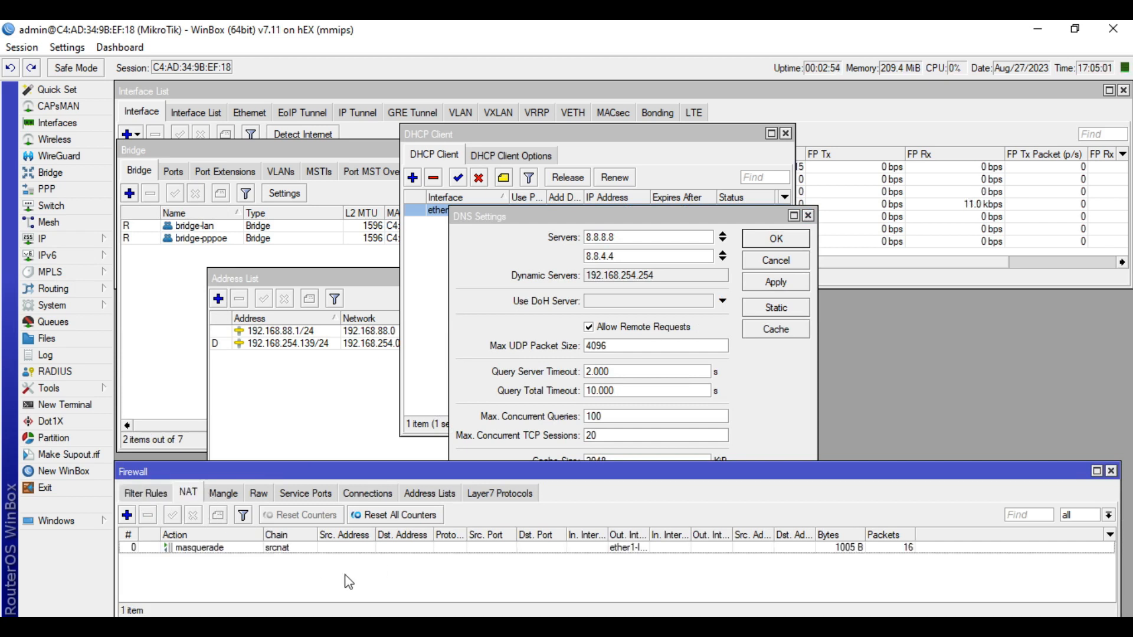
double_click(362, 550)
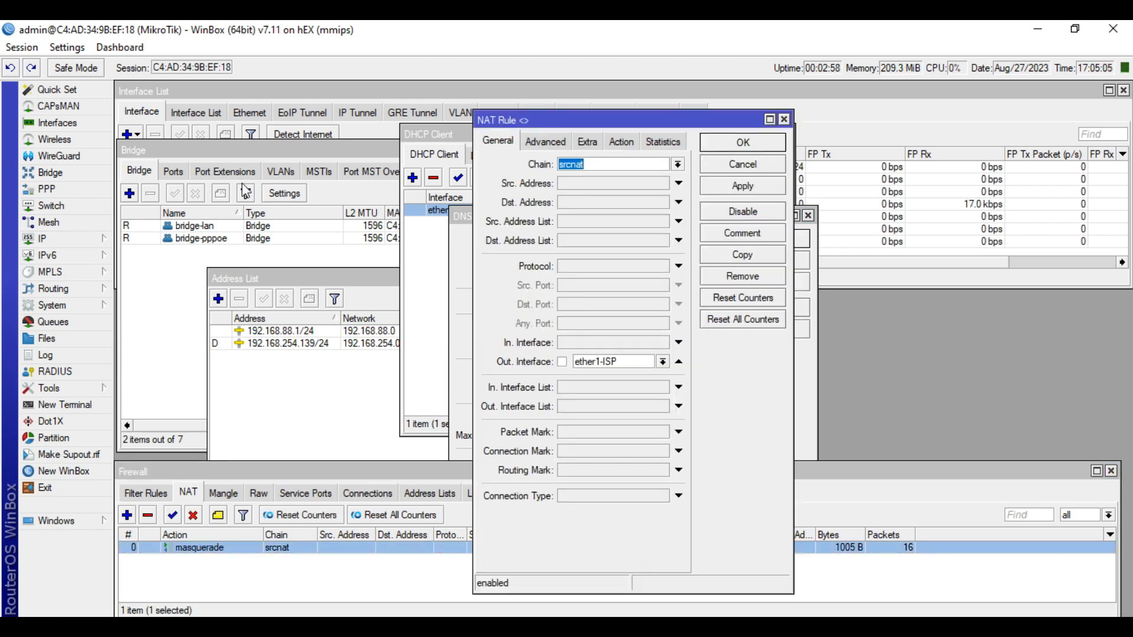
Open the route list, the IP pools and the PPP profiles 5MB and 10MB
click(98, 242)
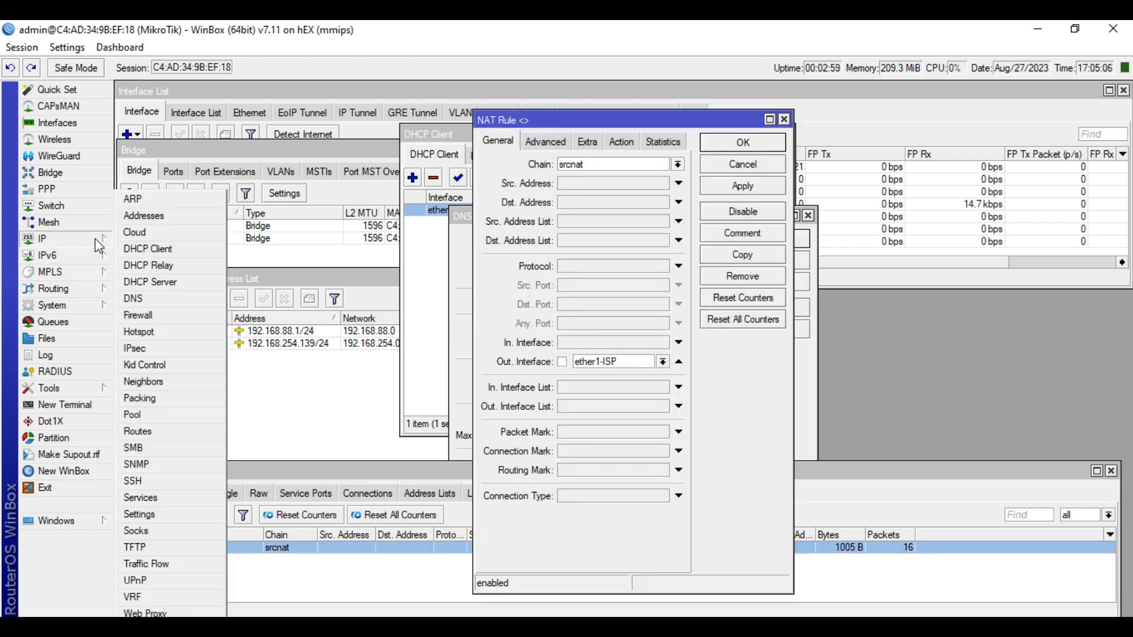
click(140, 431)
click(56, 239)
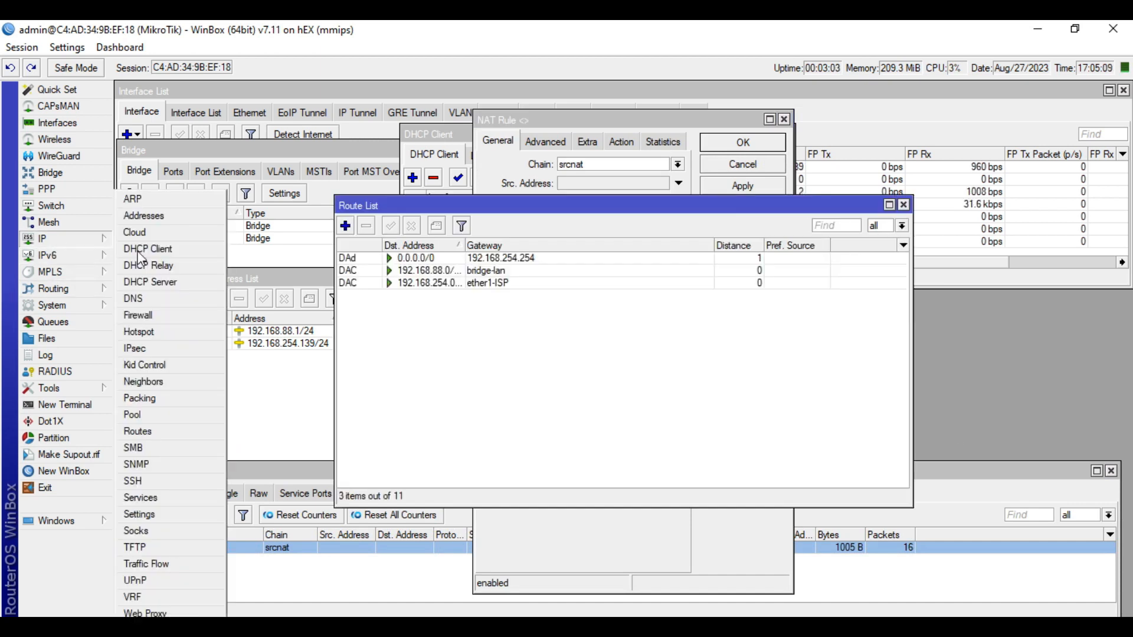
click(152, 415)
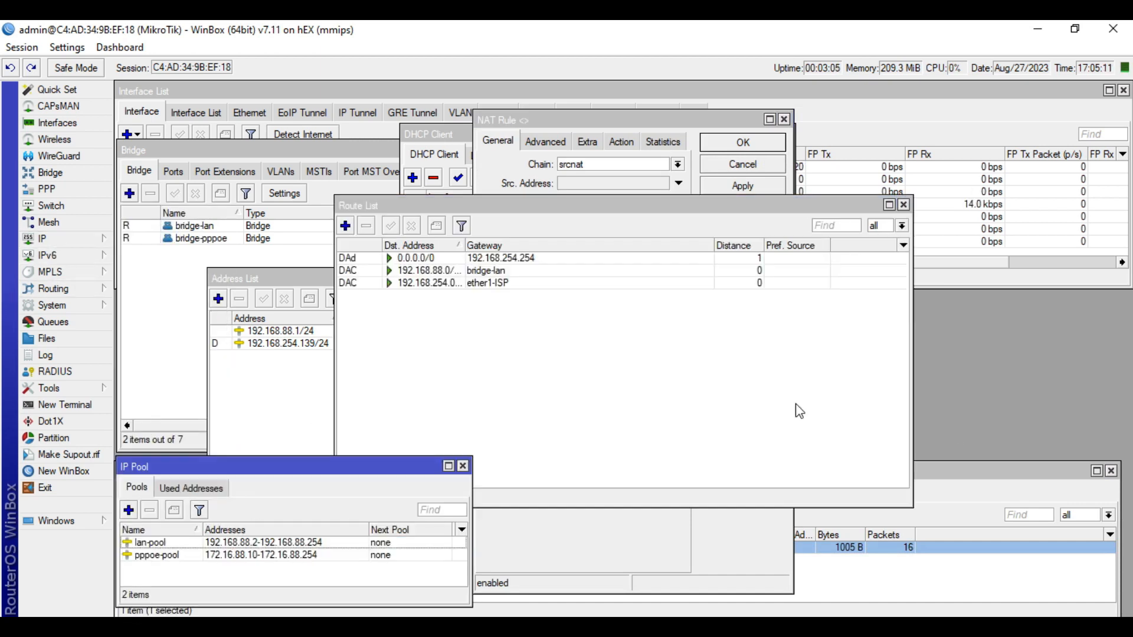
click(79, 195)
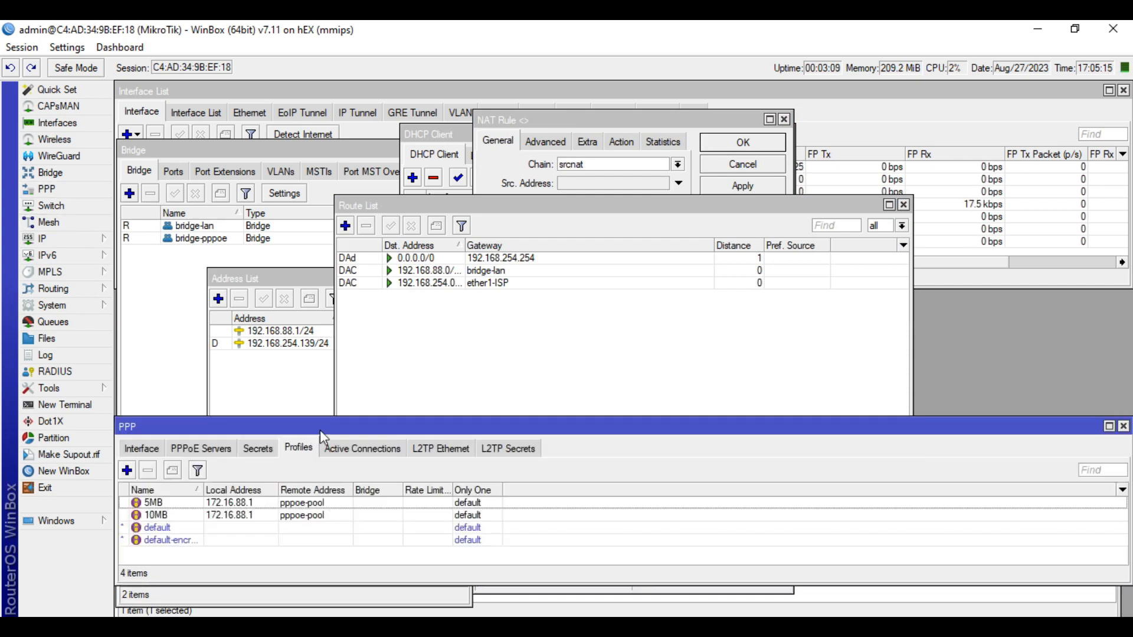
click(205, 451)
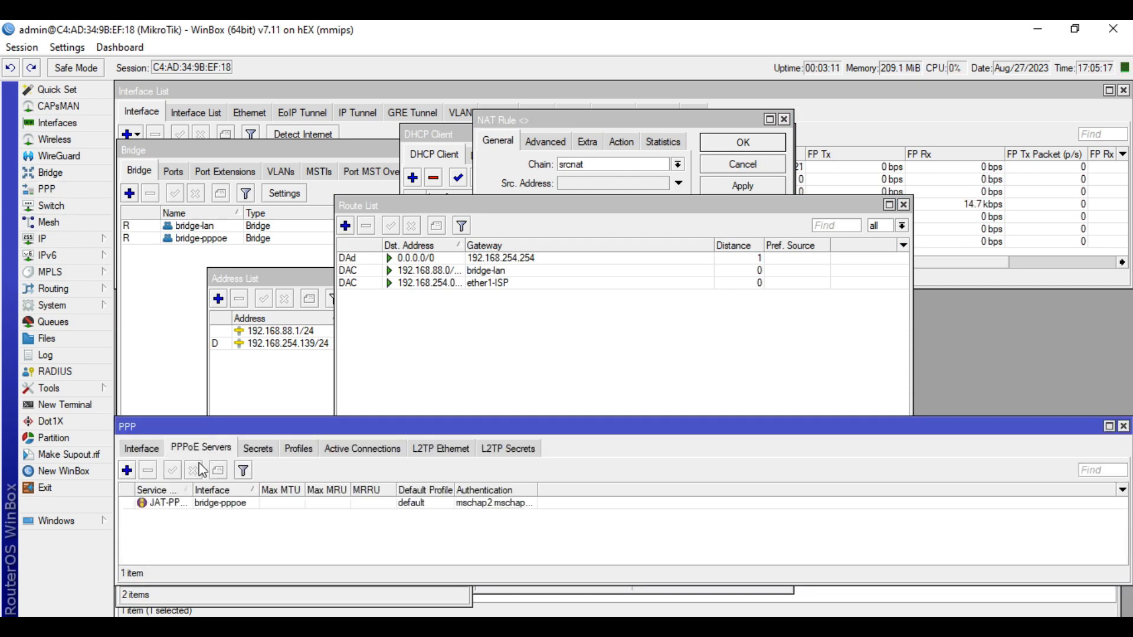
double_click(191, 506)
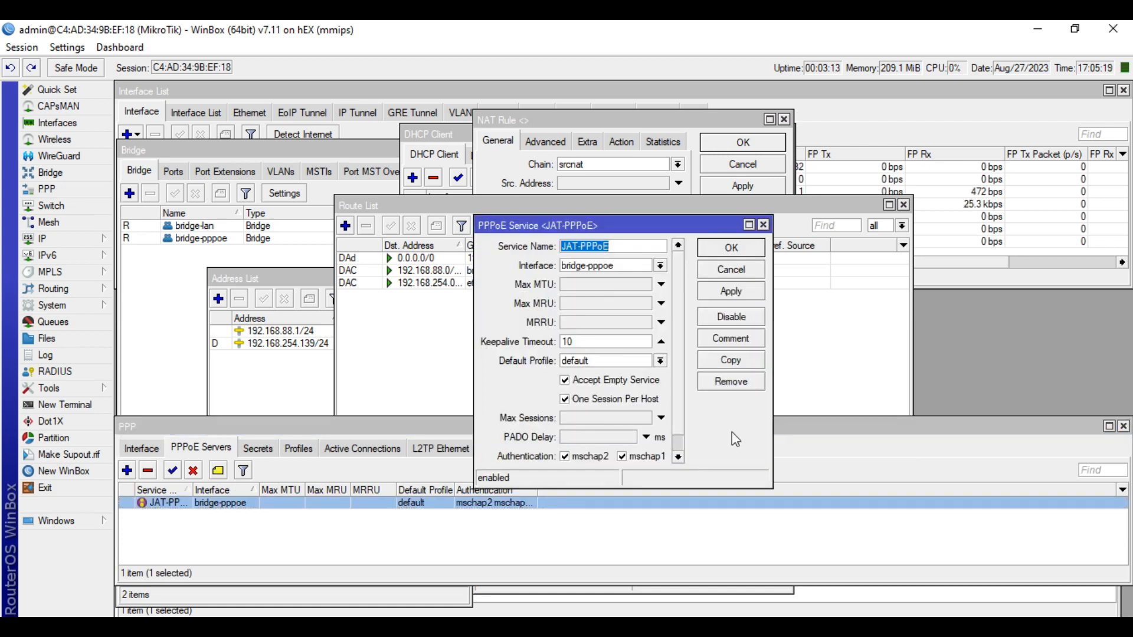
click(629, 246)
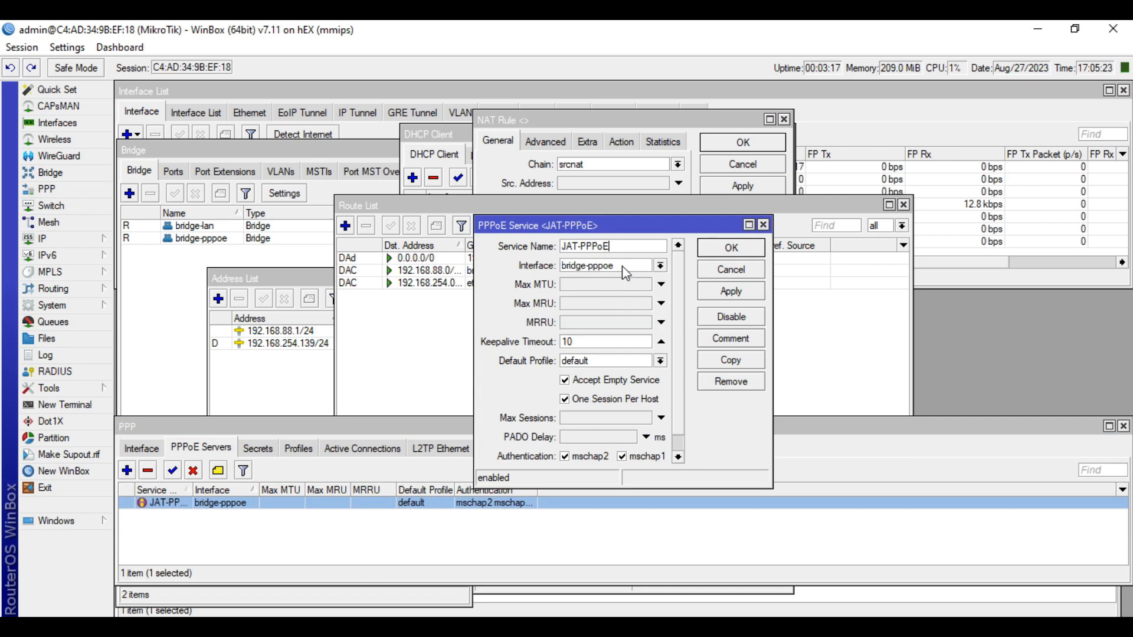
click(732, 270)
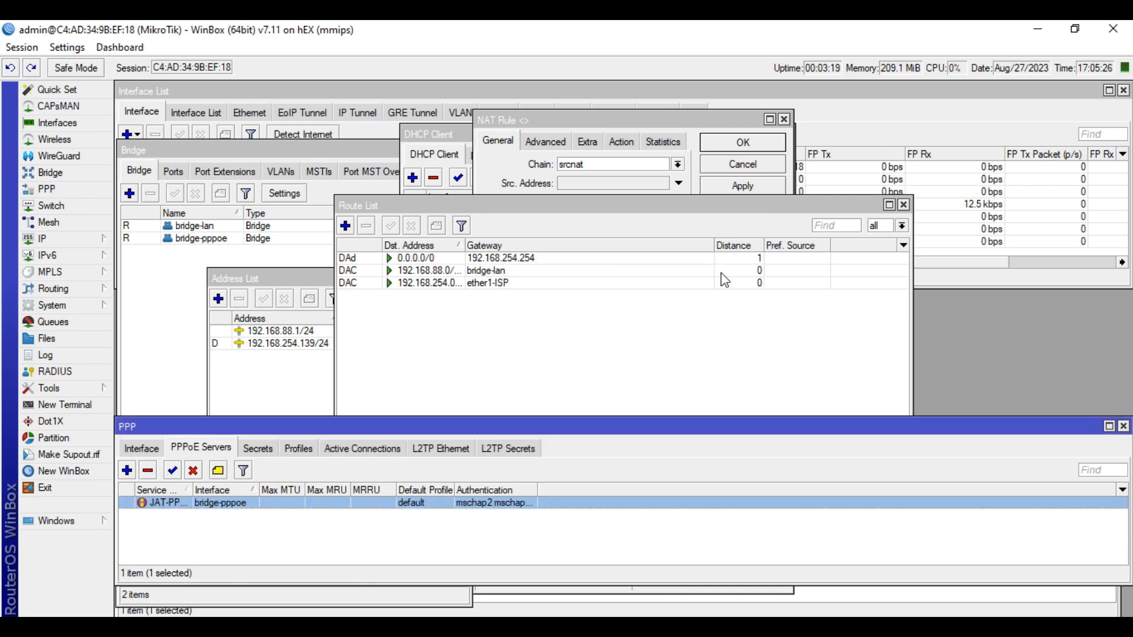
click(299, 449)
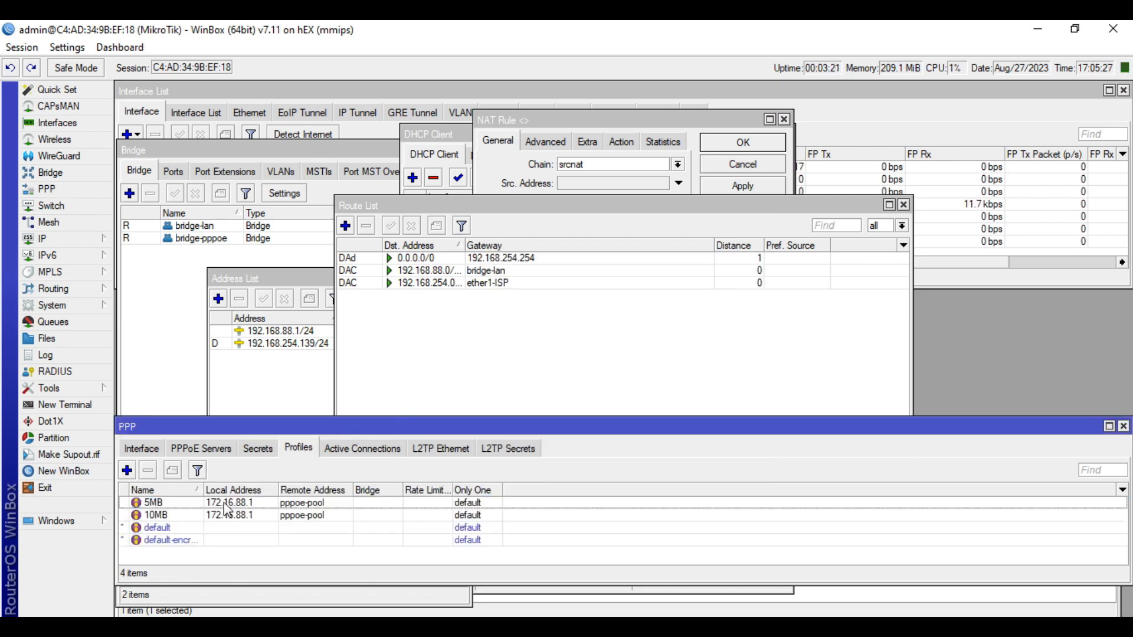
double_click(223, 505)
click(502, 175)
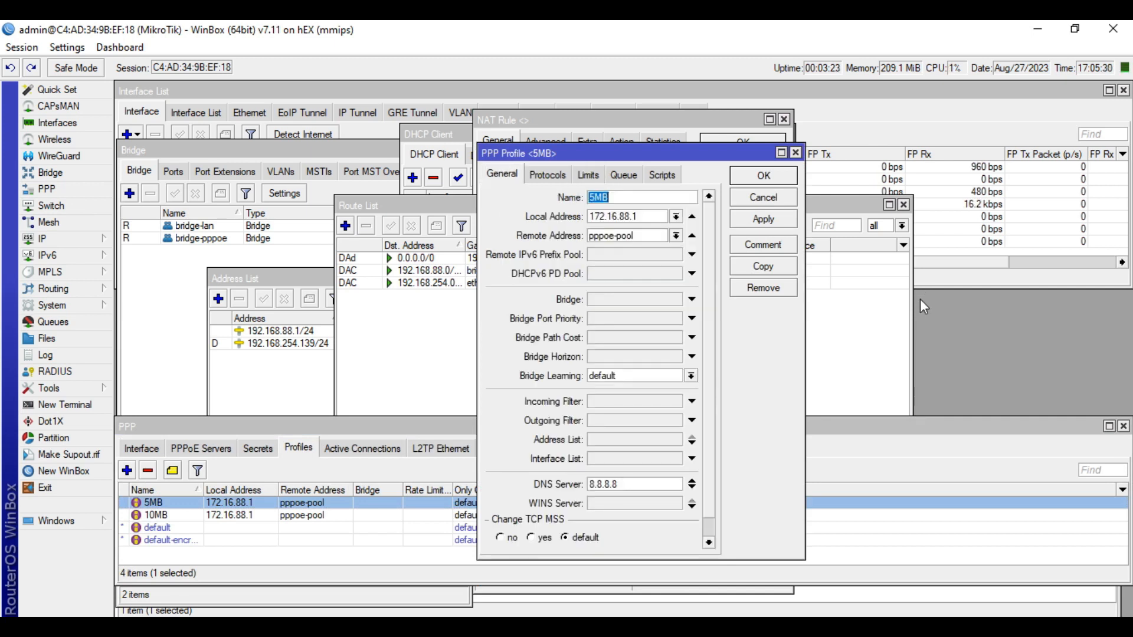
click(764, 197)
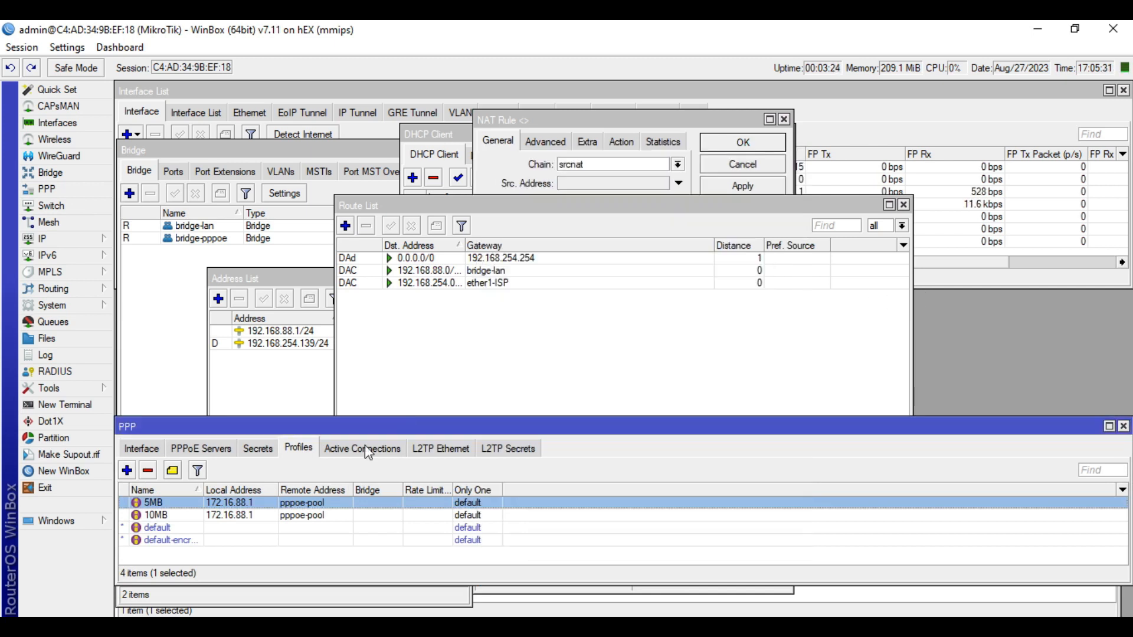
double_click(294, 516)
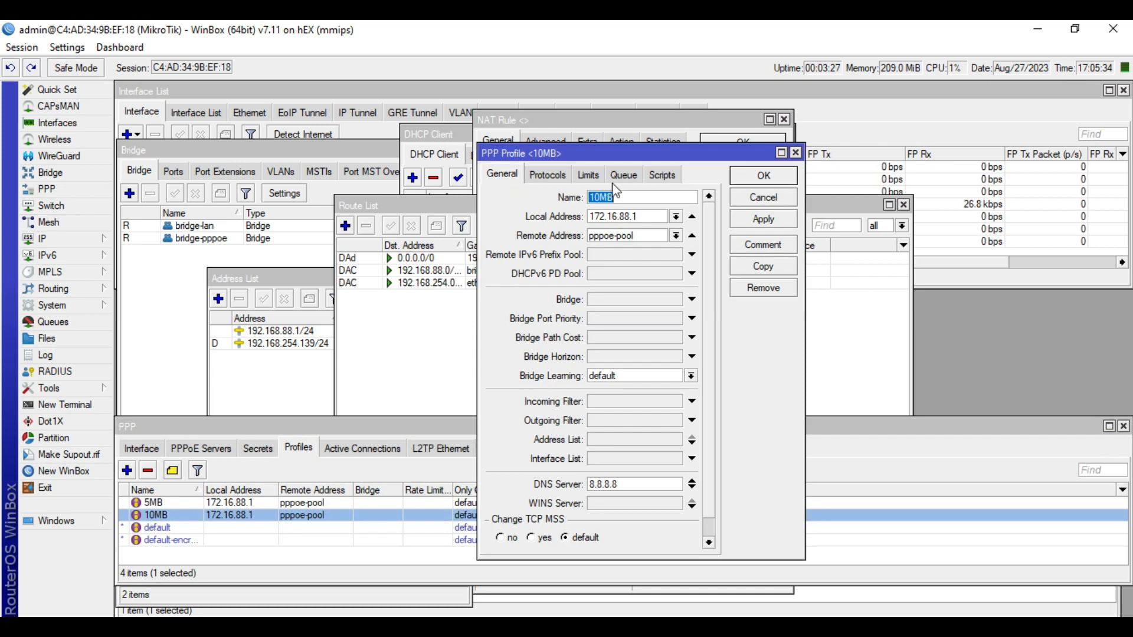
click(589, 176)
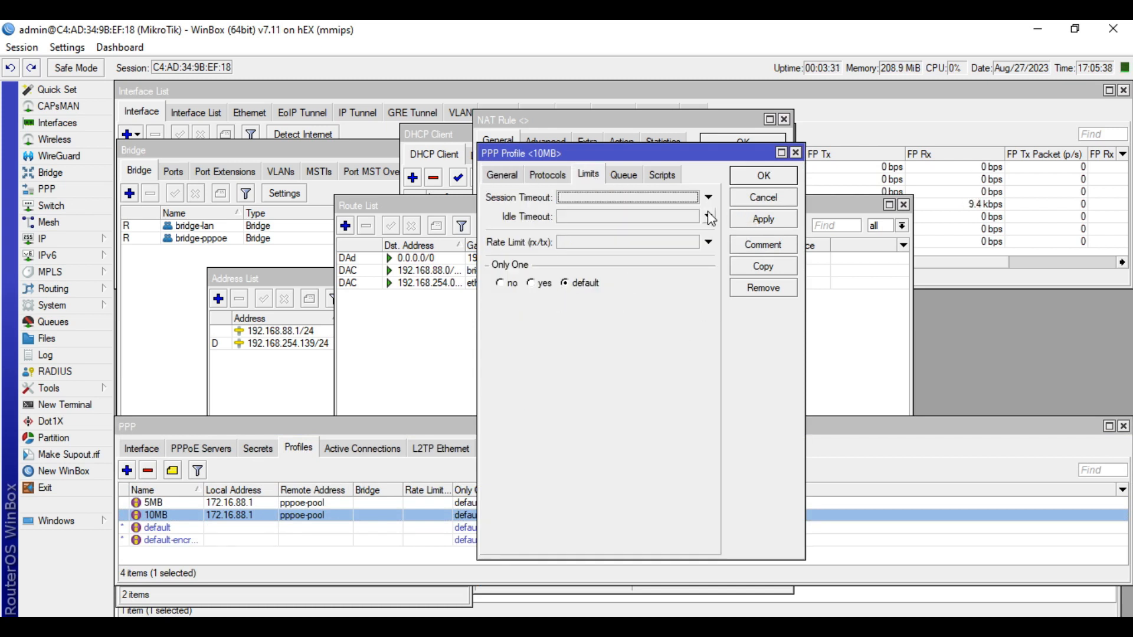
click(751, 200)
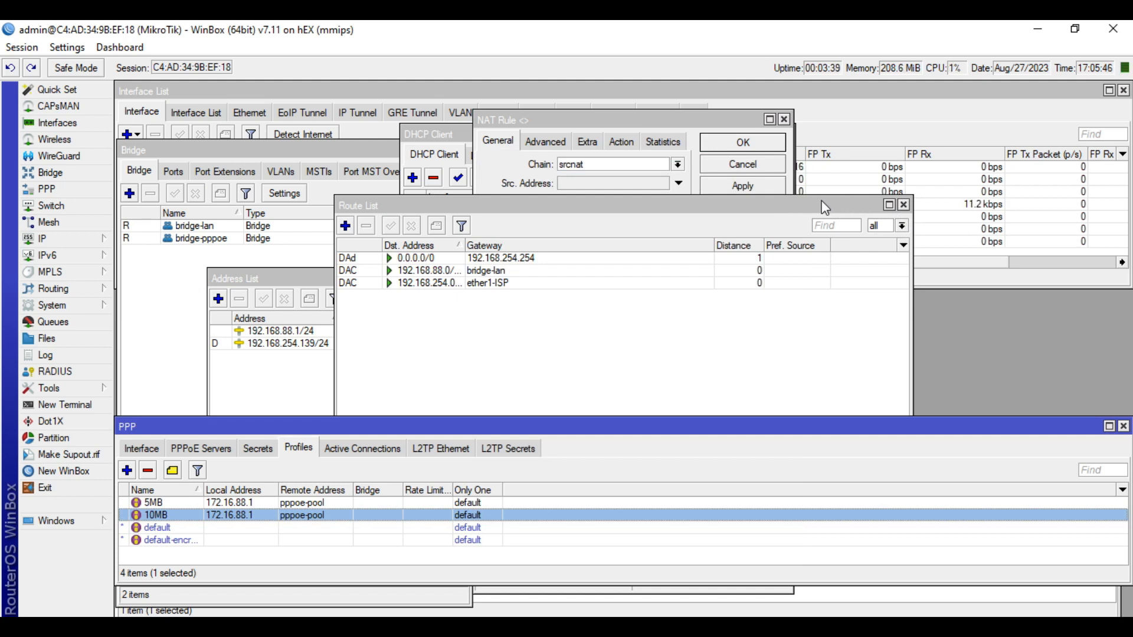
Close the route list, NAT rule, DNS settings and DHCP client windows
click(903, 205)
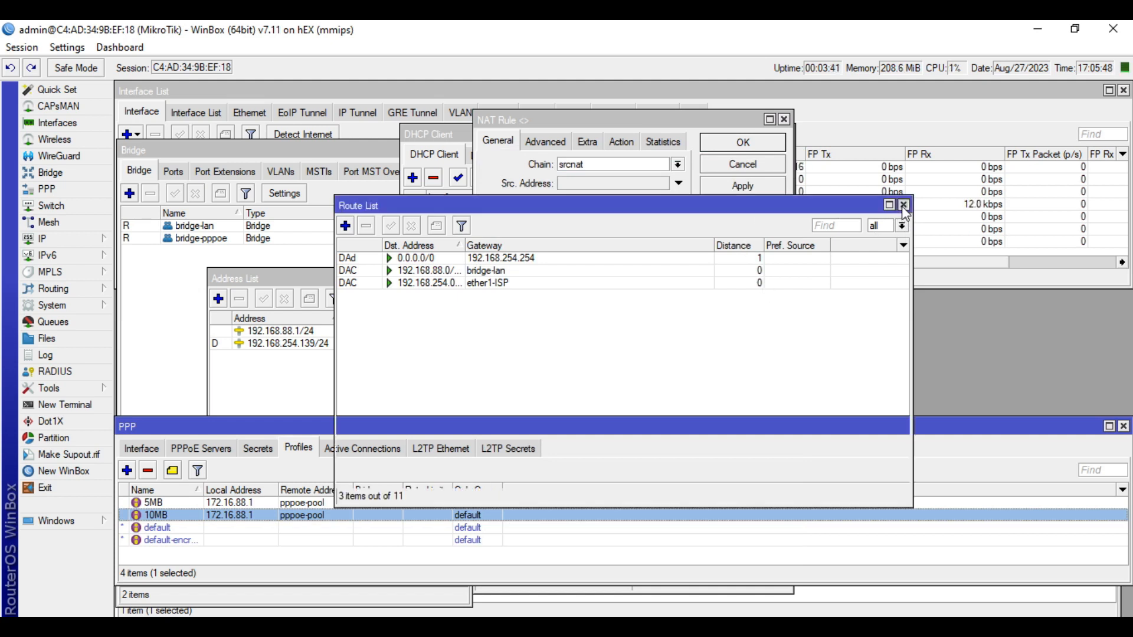
click(784, 119)
click(784, 120)
click(808, 216)
click(808, 216)
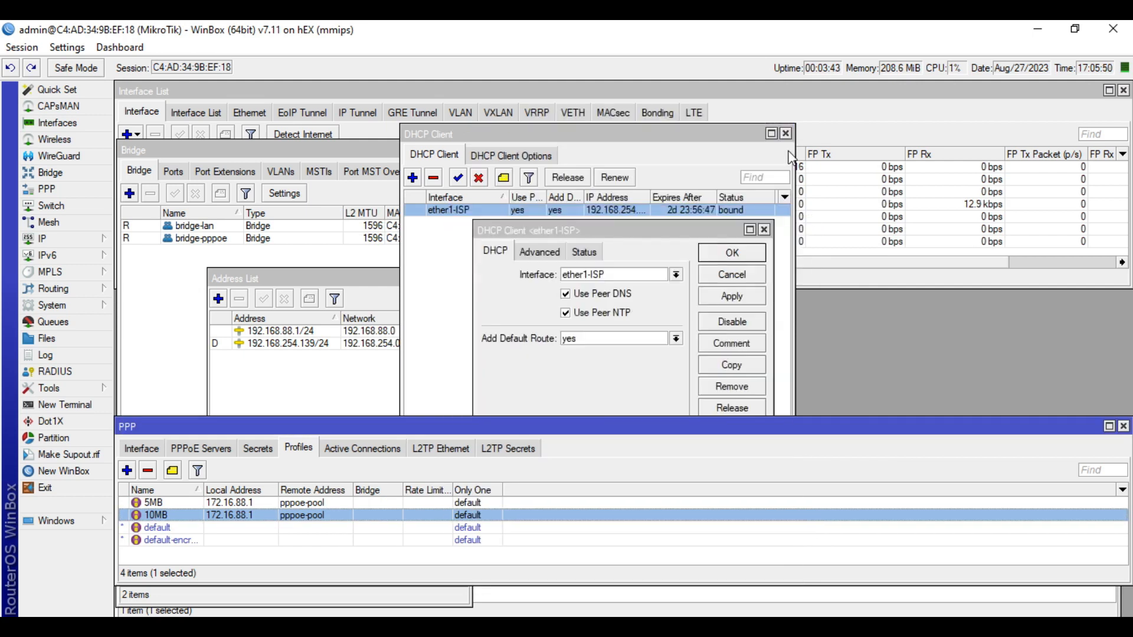
click(787, 135)
click(764, 230)
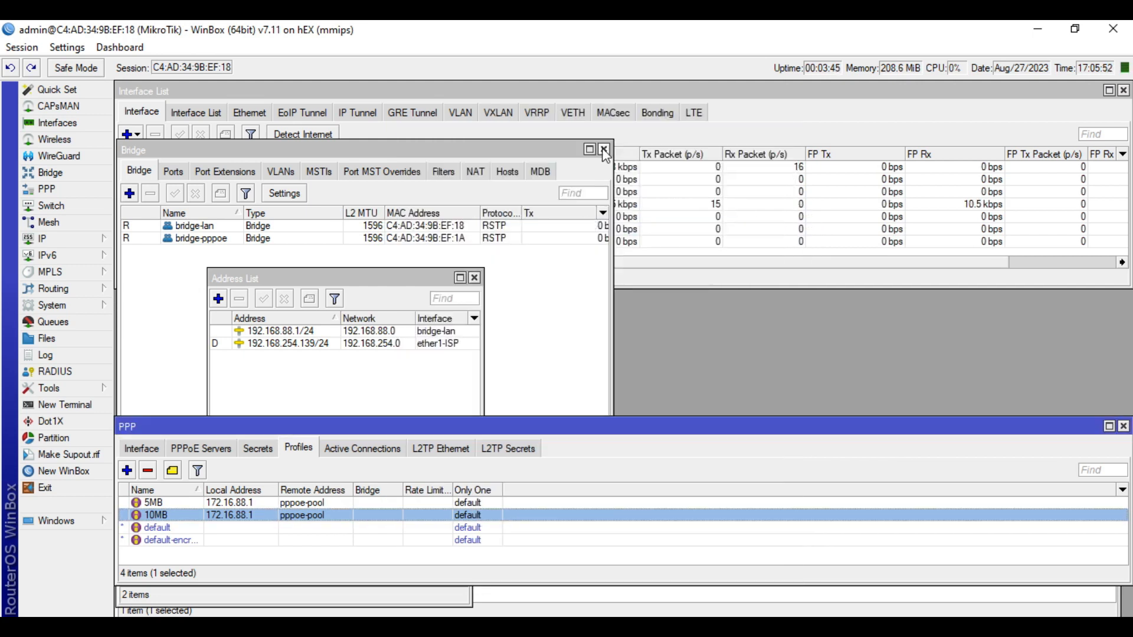
Close the bridge, IP address, PPP, firewall, IP pool and interface list windows
click(610, 150)
click(474, 278)
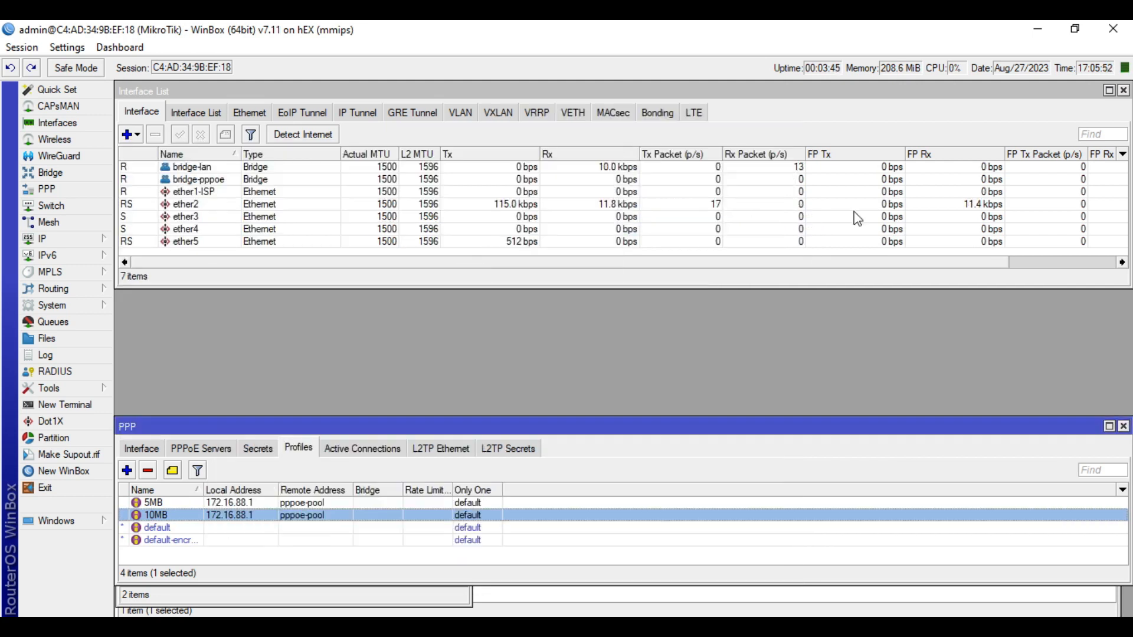
click(1123, 426)
click(1112, 471)
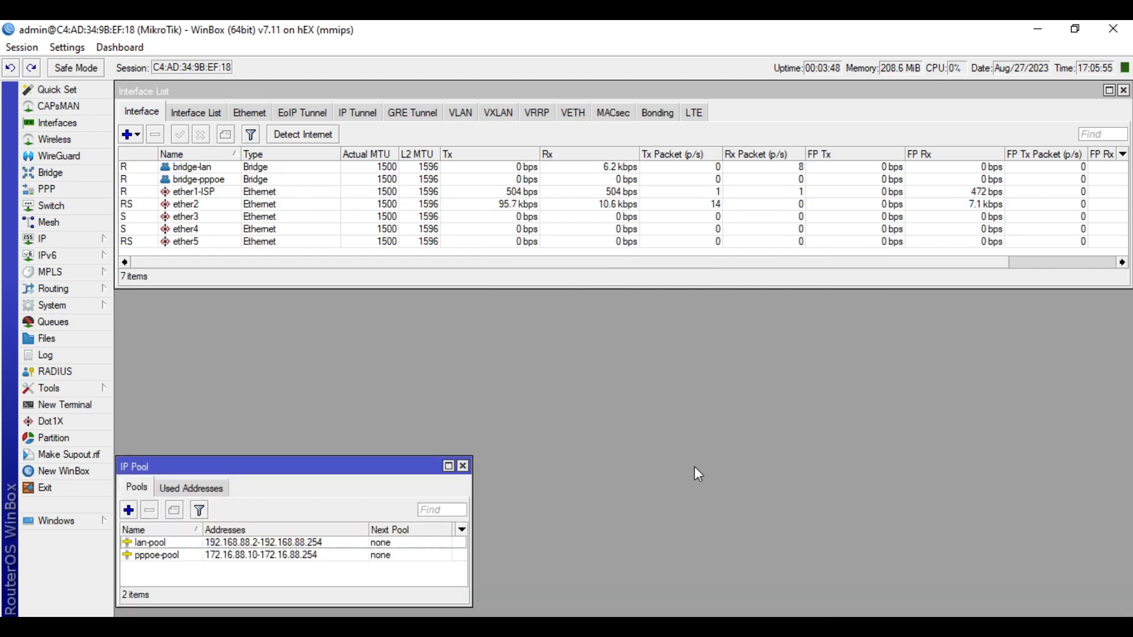
click(462, 466)
click(1123, 90)
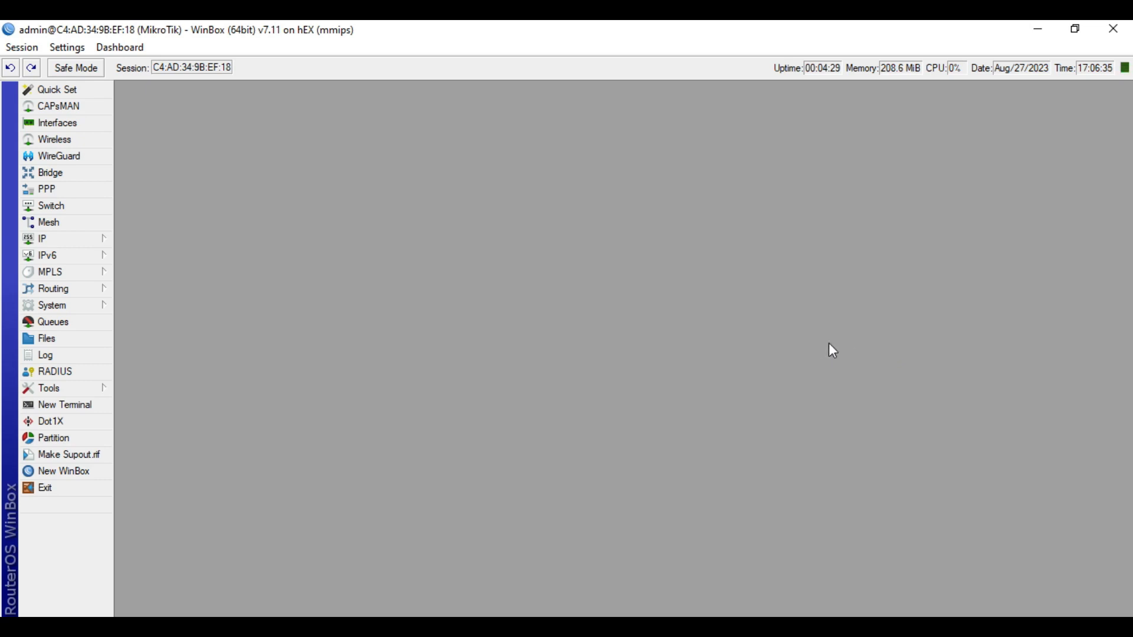
Confirm in System > Resources that the architecture is mmips on 7.11, then switch to Chrome
click(94, 305)
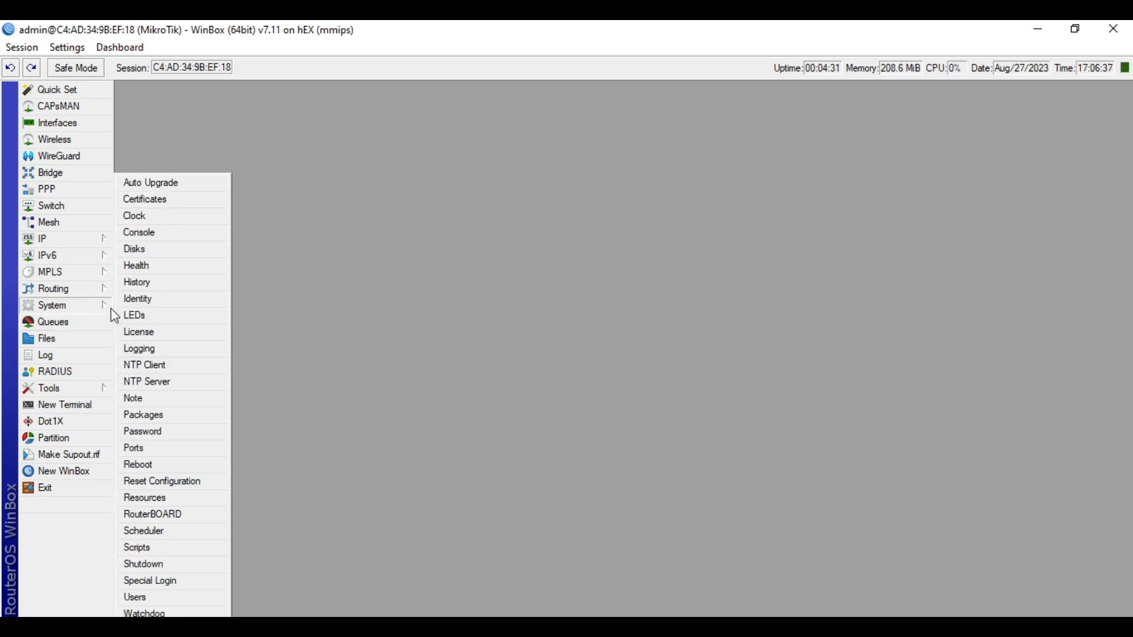
click(165, 503)
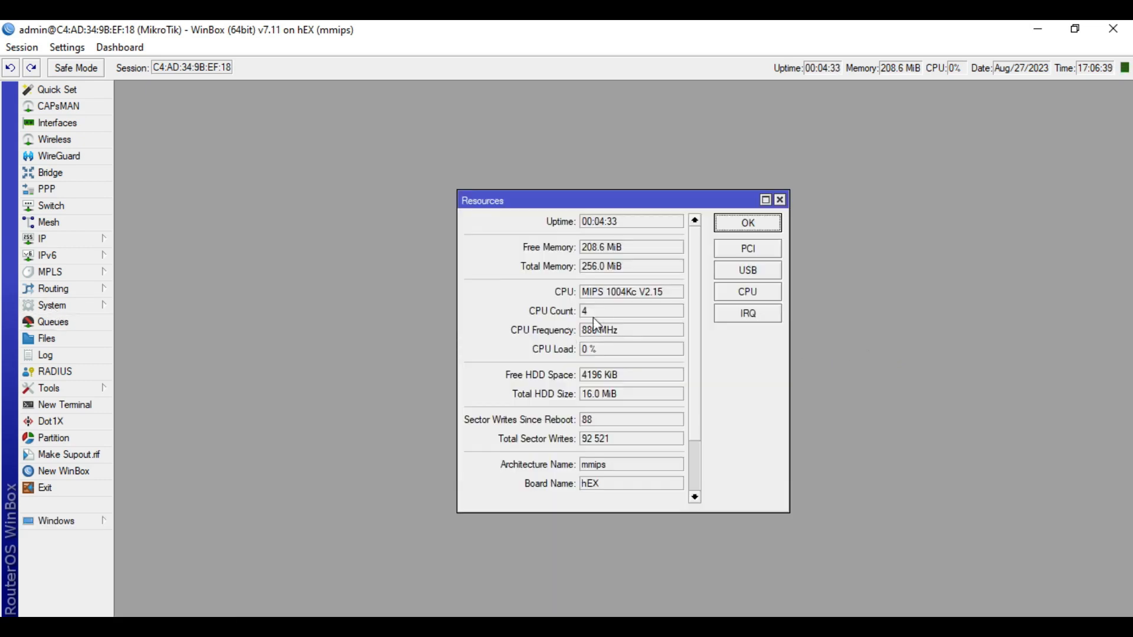
scroll(644, 343, down, 2)
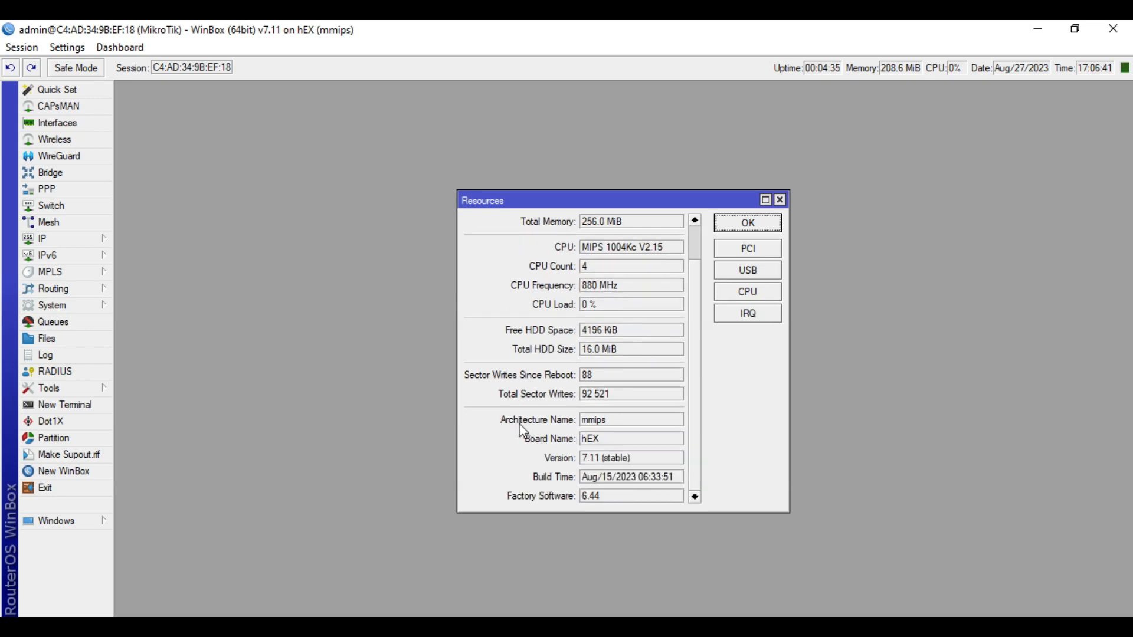
click(617, 421)
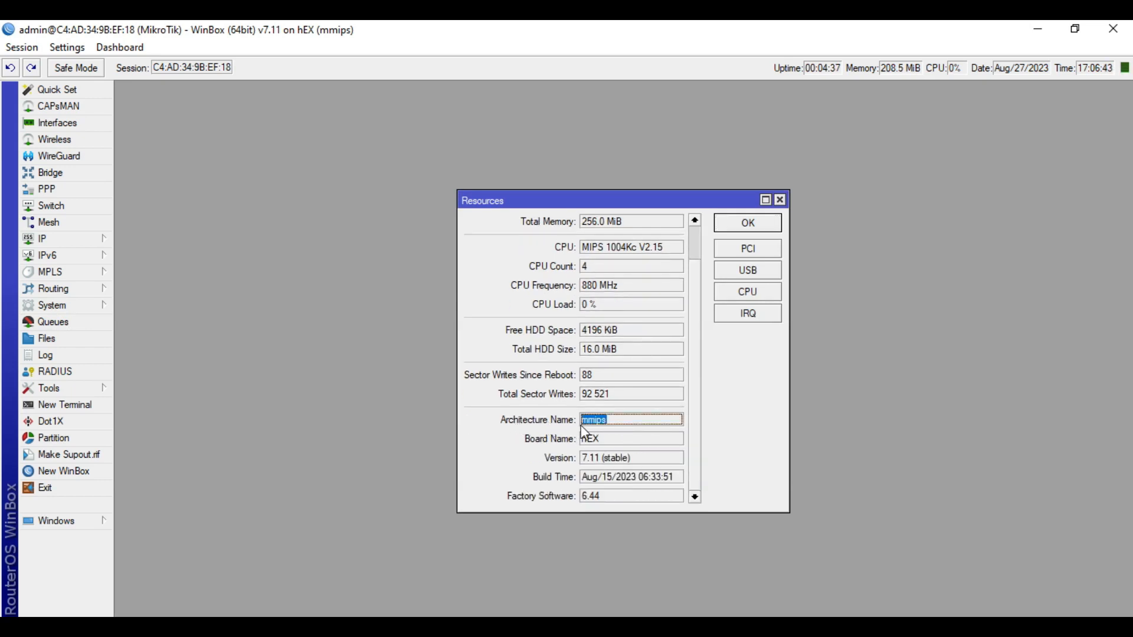
click(781, 200)
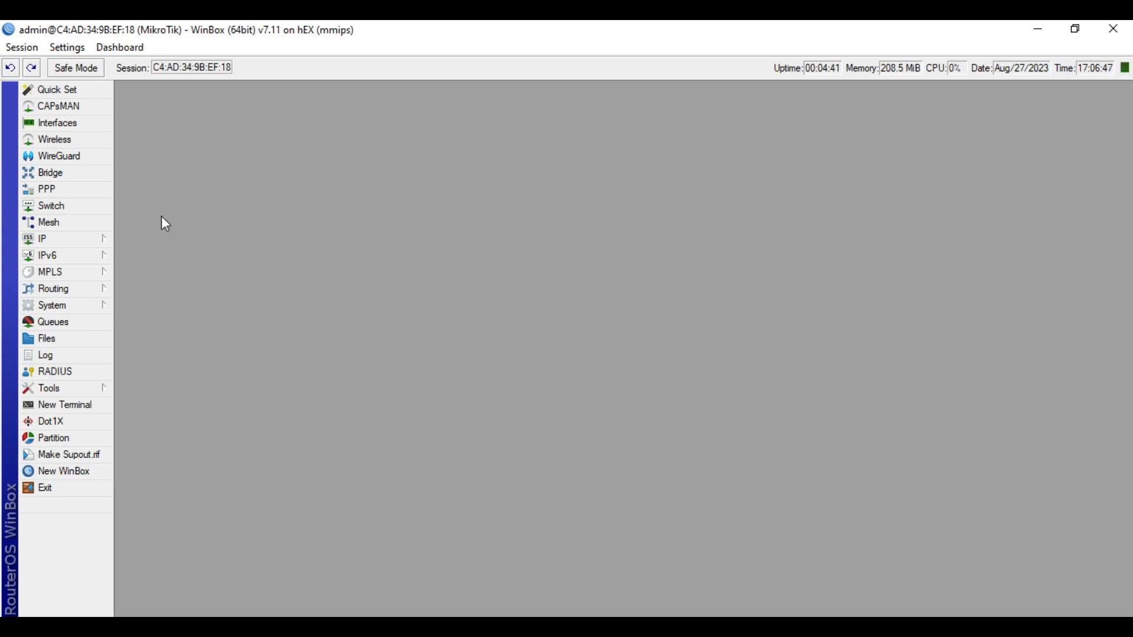
click(227, 625)
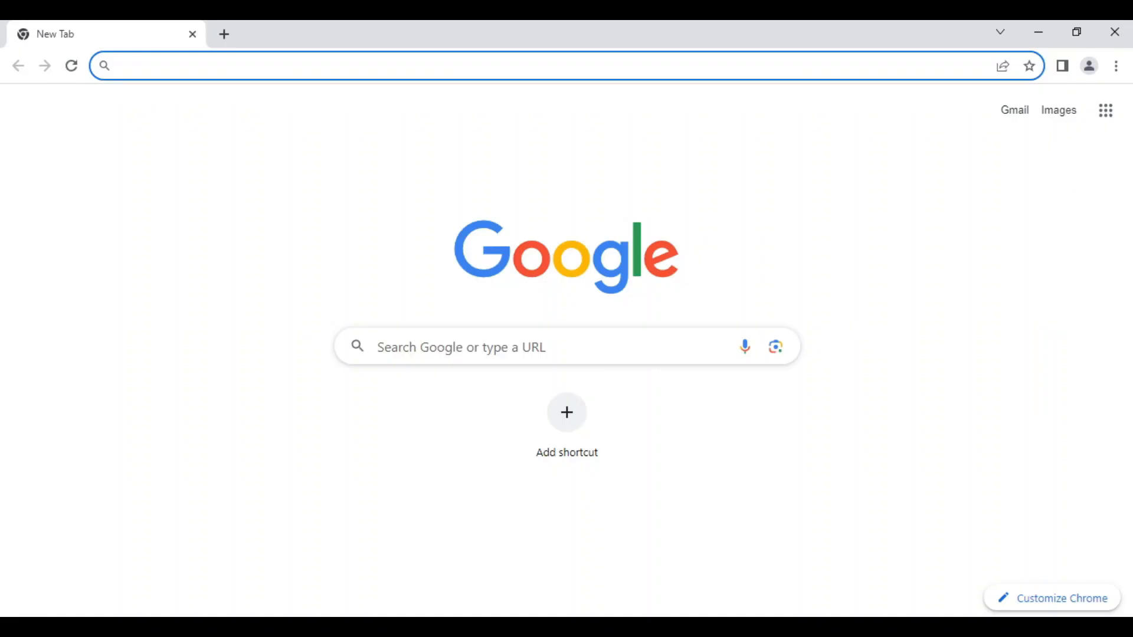
Load the MikroTik website, correcting the misspelled address
click(390, 74)
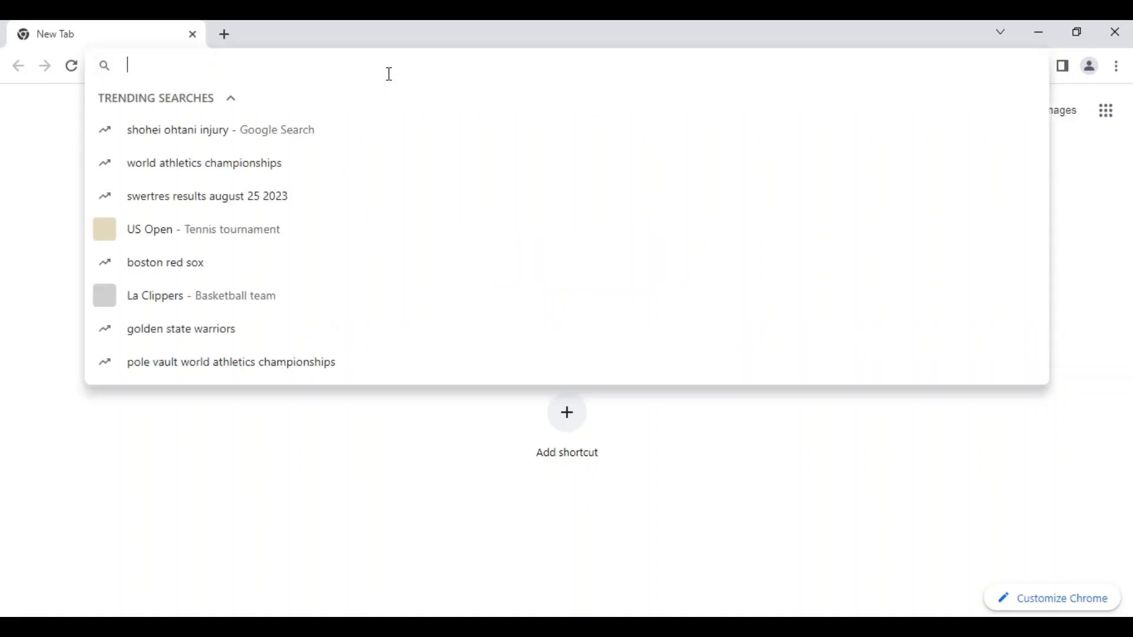
text(mikrto)
key(BackSpace)
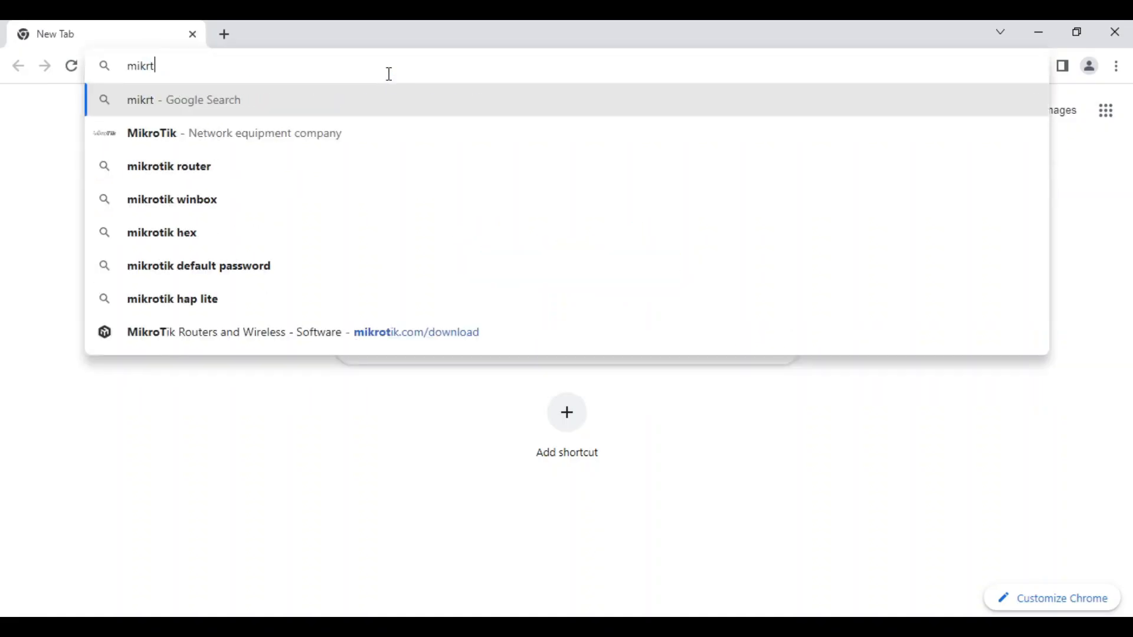
key(BackSpace)
text(ot)
key(Return)
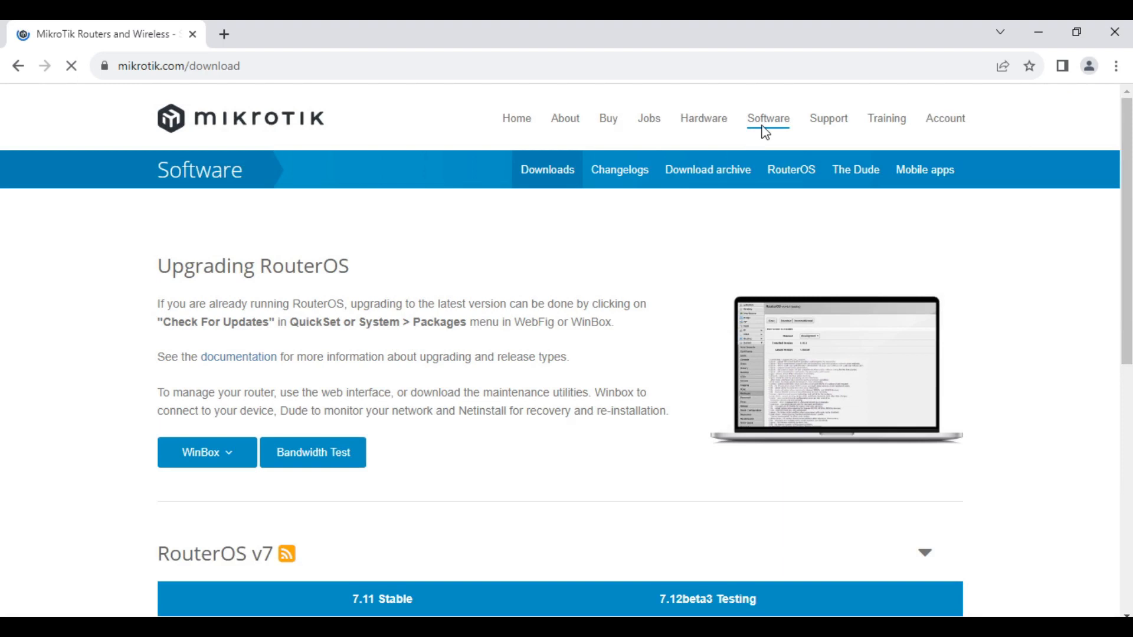
Download the 7.11 Stable MMIPS extra packages zip from Software > Downloads and confirm it finished
click(764, 126)
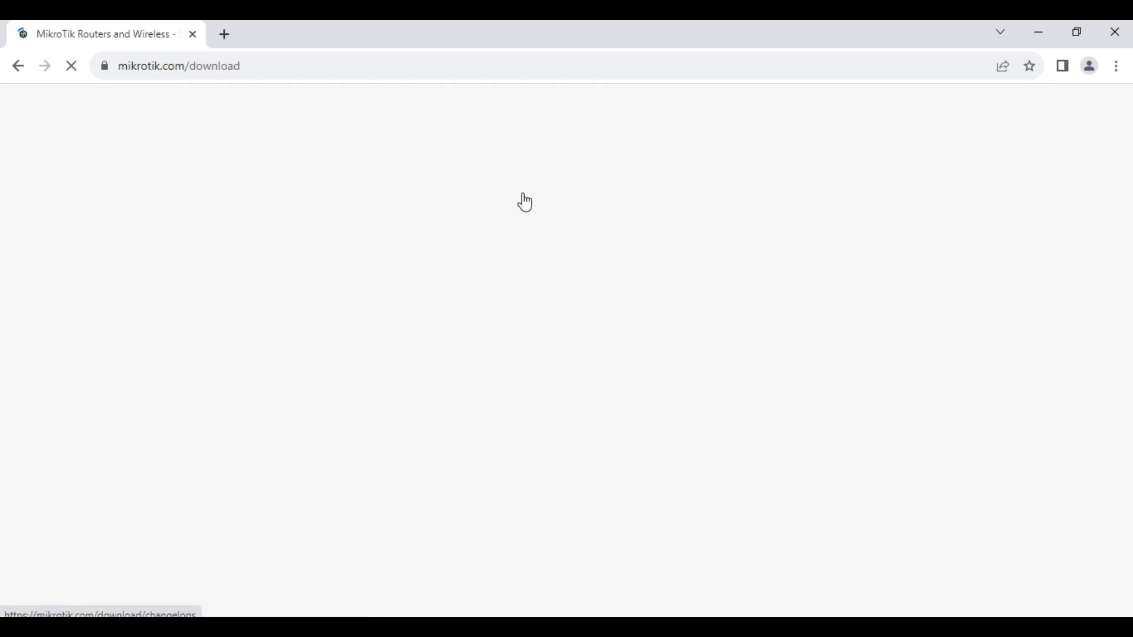
click(544, 182)
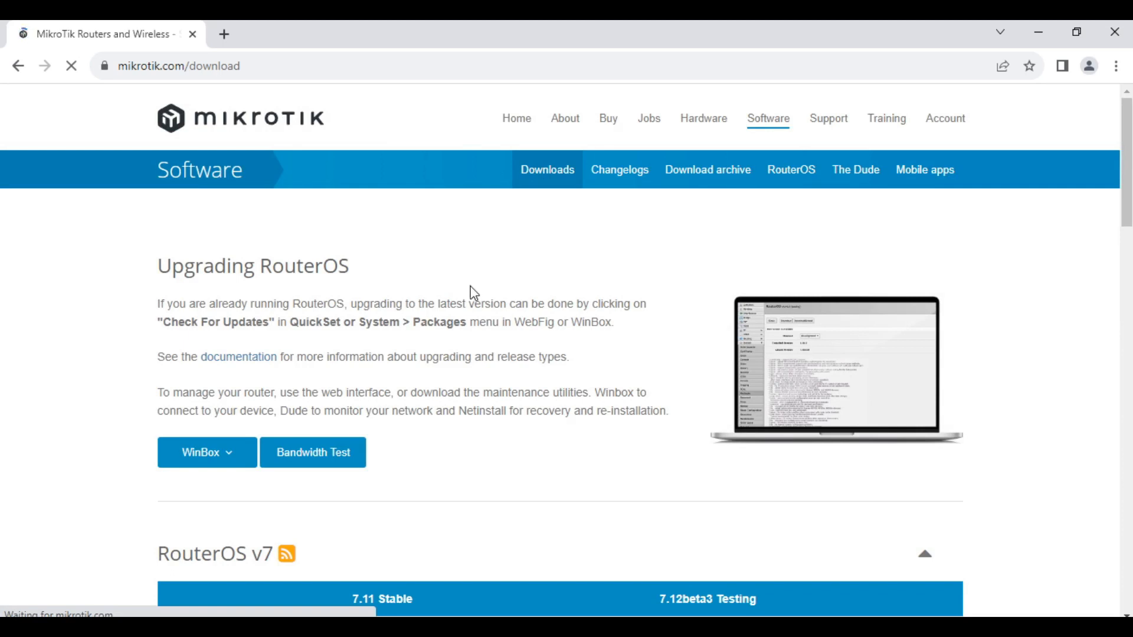
scroll(474, 293, down, 4)
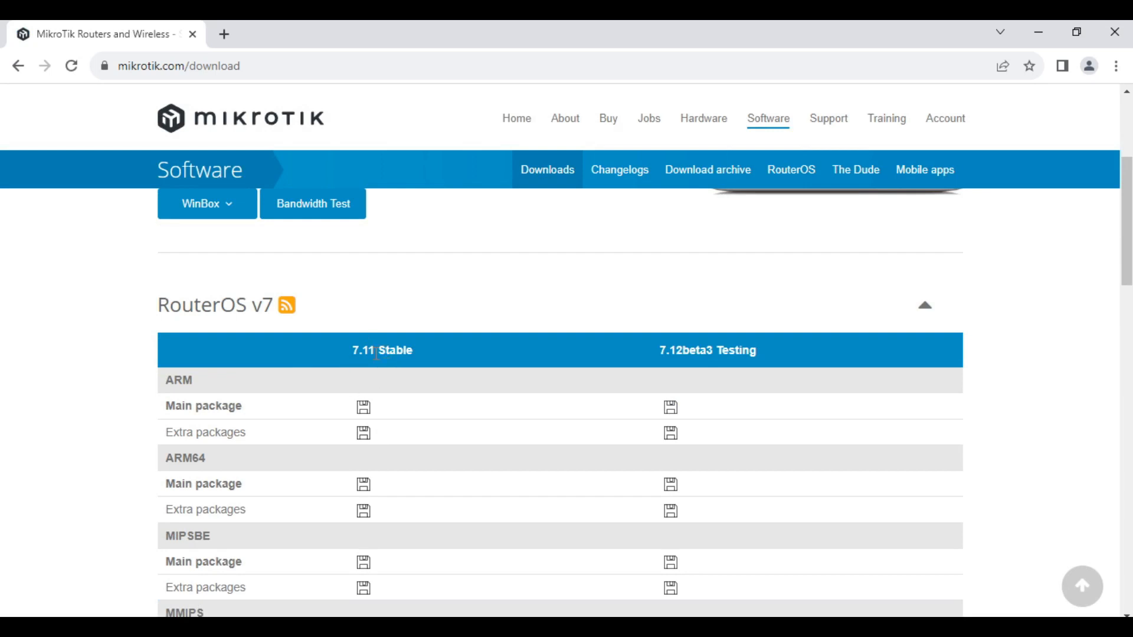
scroll(374, 354, down, 4)
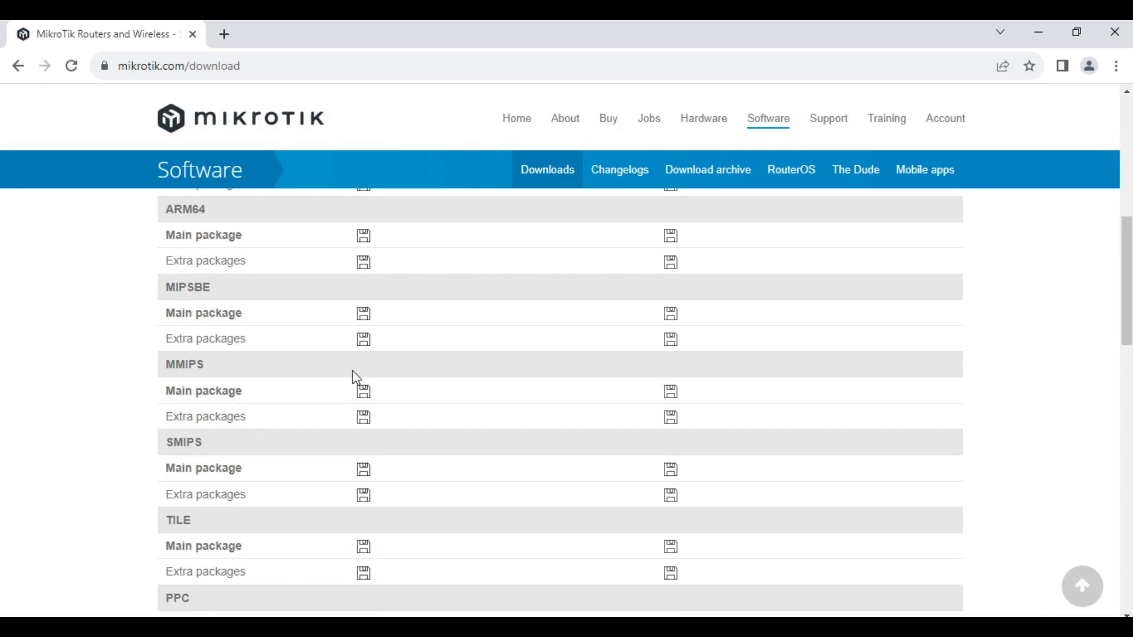
click(366, 428)
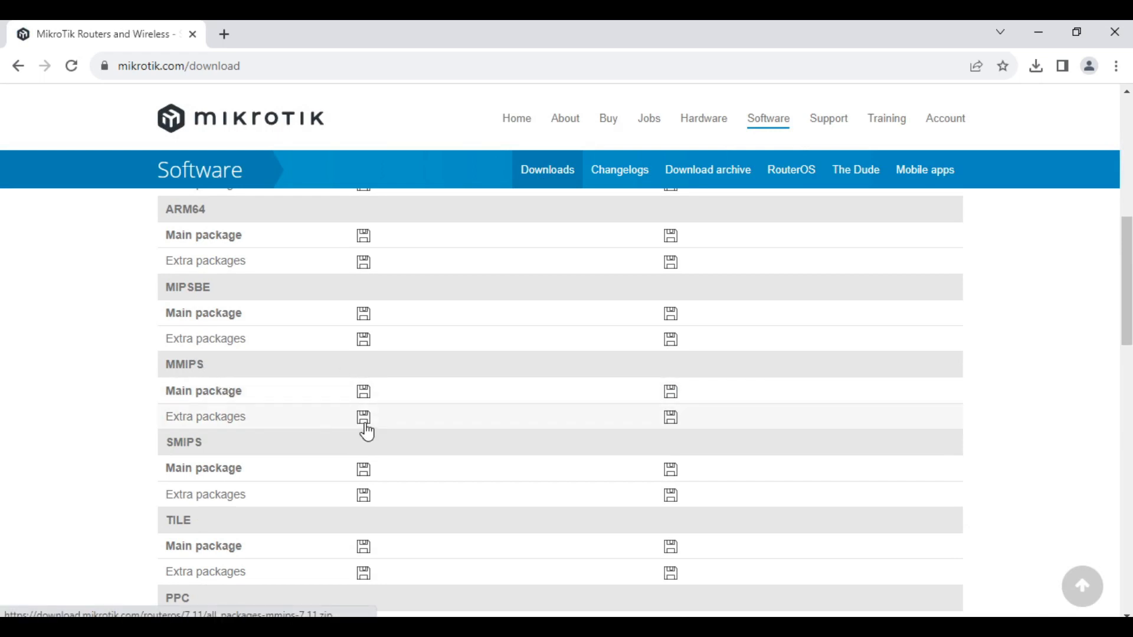
click(1038, 68)
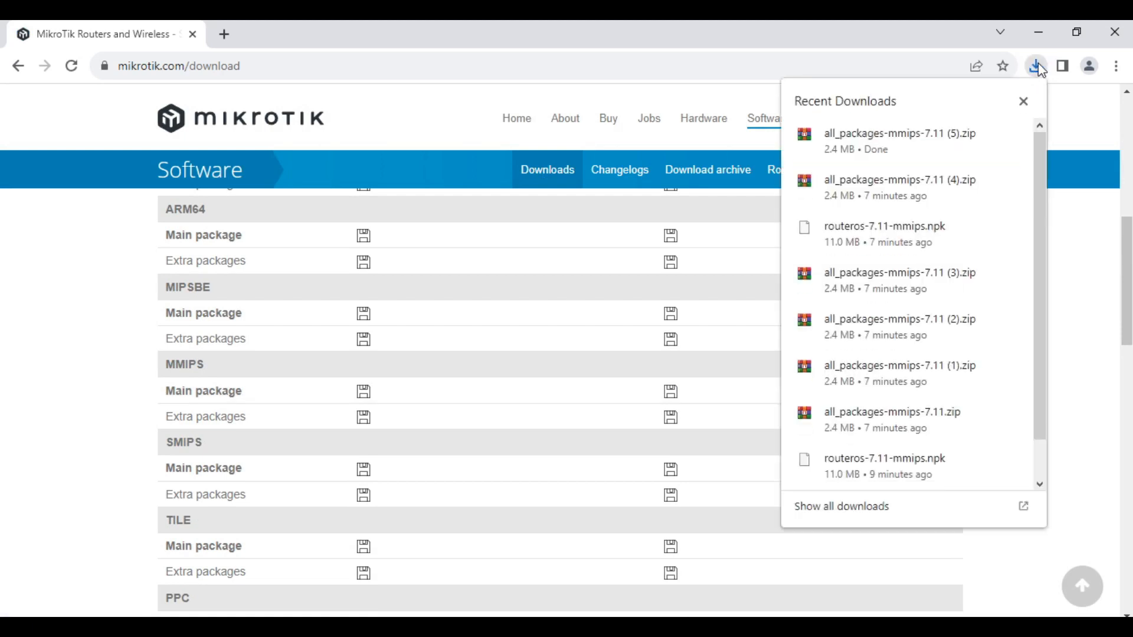
click(1040, 68)
click(1041, 70)
click(1041, 69)
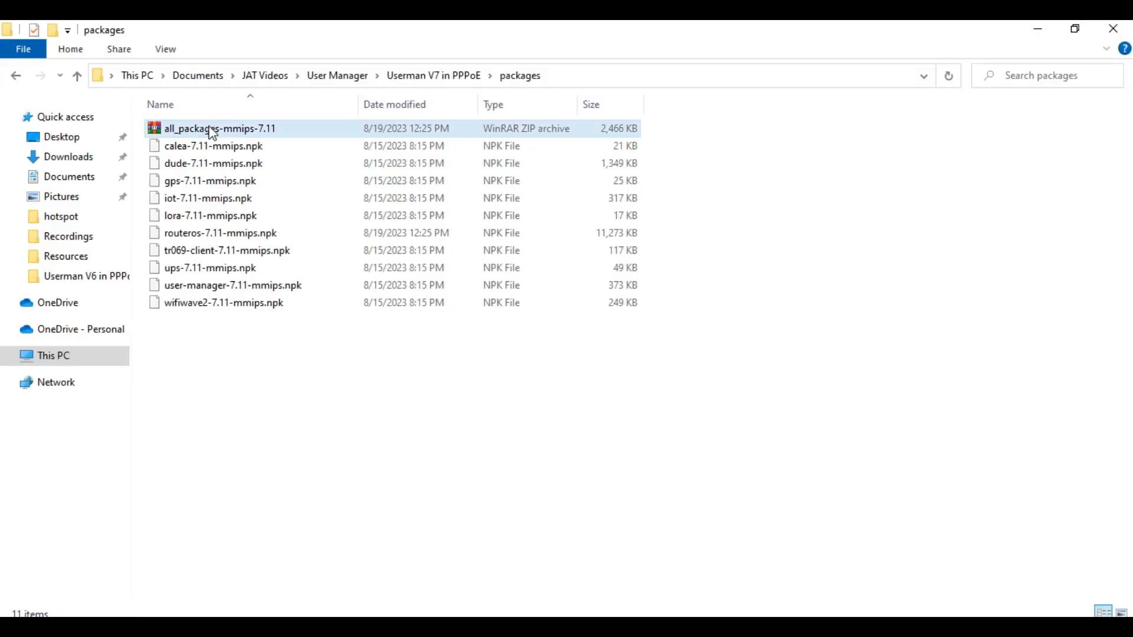
Select user-manager-7.11-mmips.npk in the extracted all_packages-mmips-7.11 packages folder
click(212, 130)
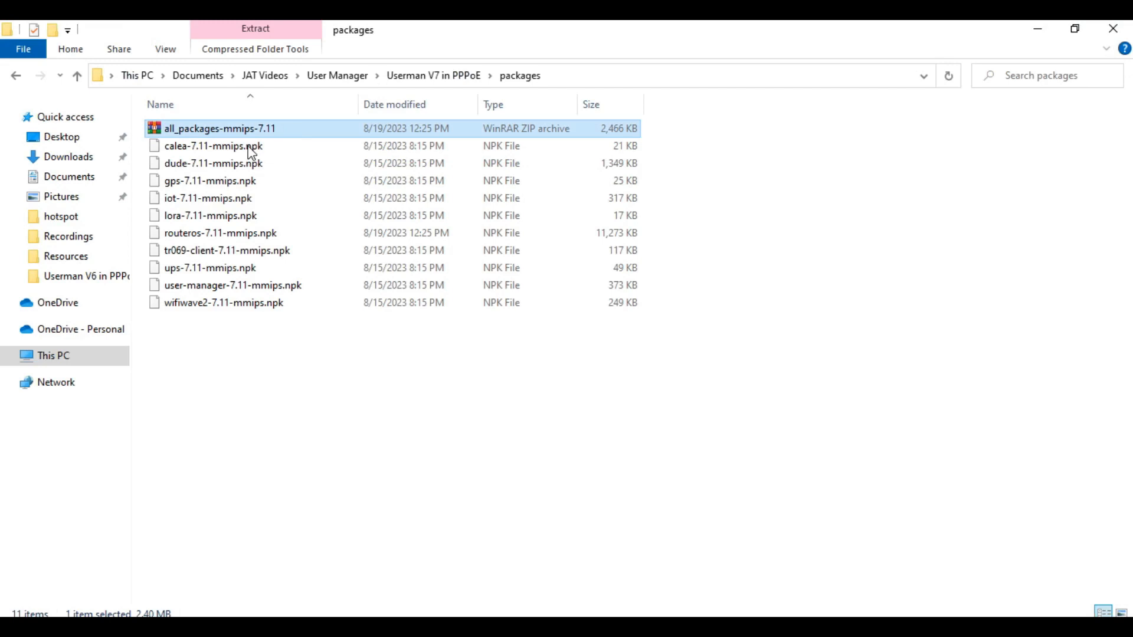
click(271, 287)
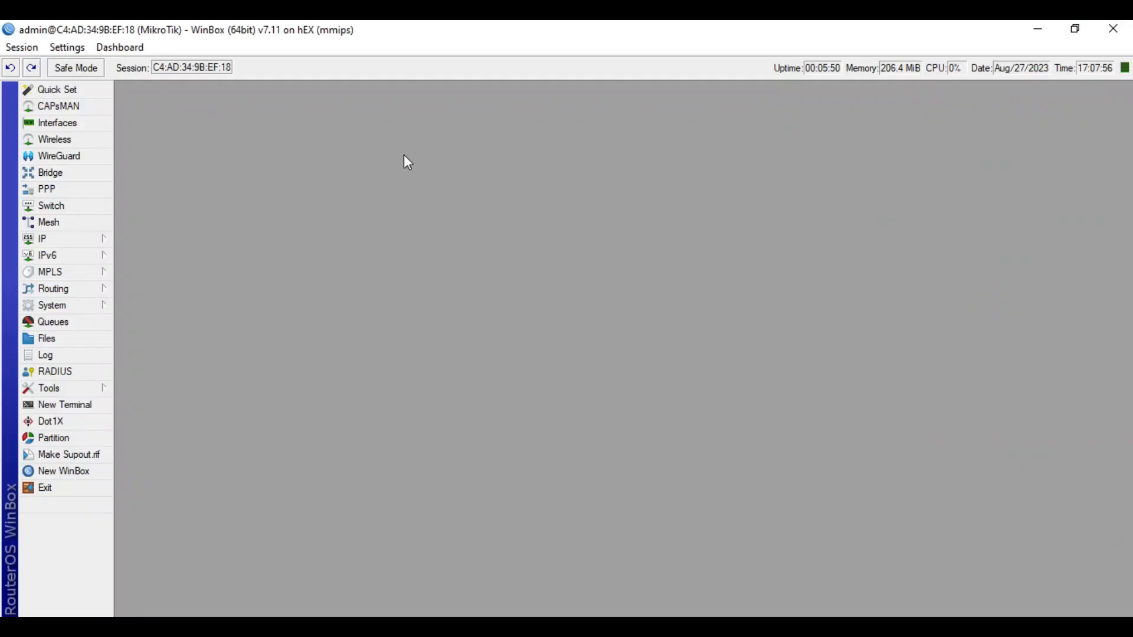
Drag user-manager-7.11-mmips.npk from Explorer into WinBox's File List to upload it
click(65, 342)
click(1083, 33)
click(797, 410)
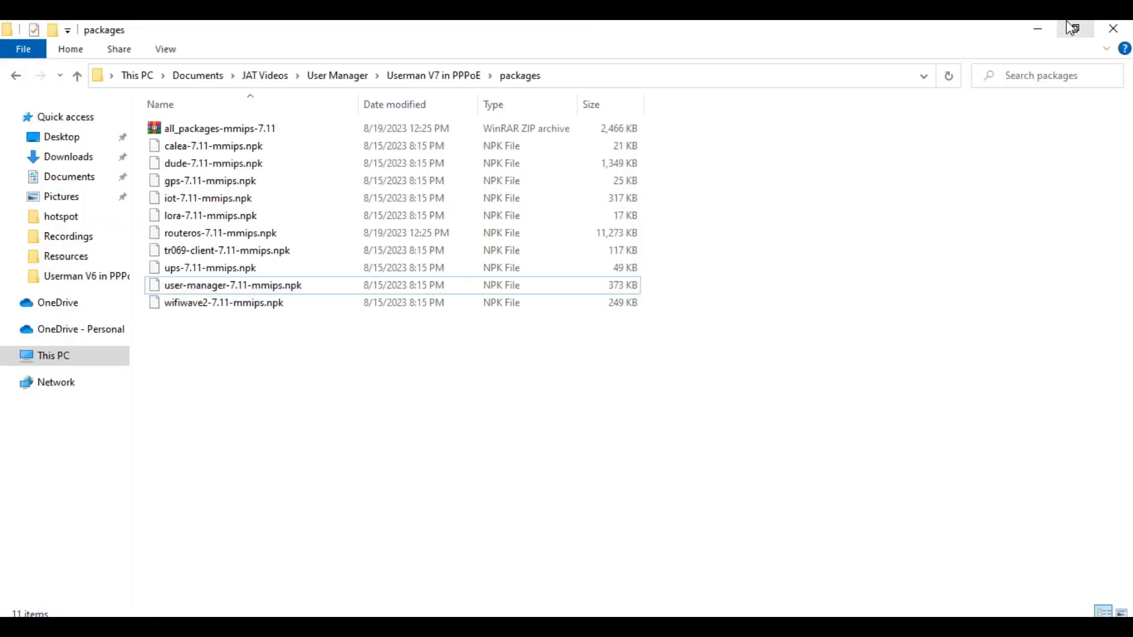
click(1074, 26)
click(874, 296)
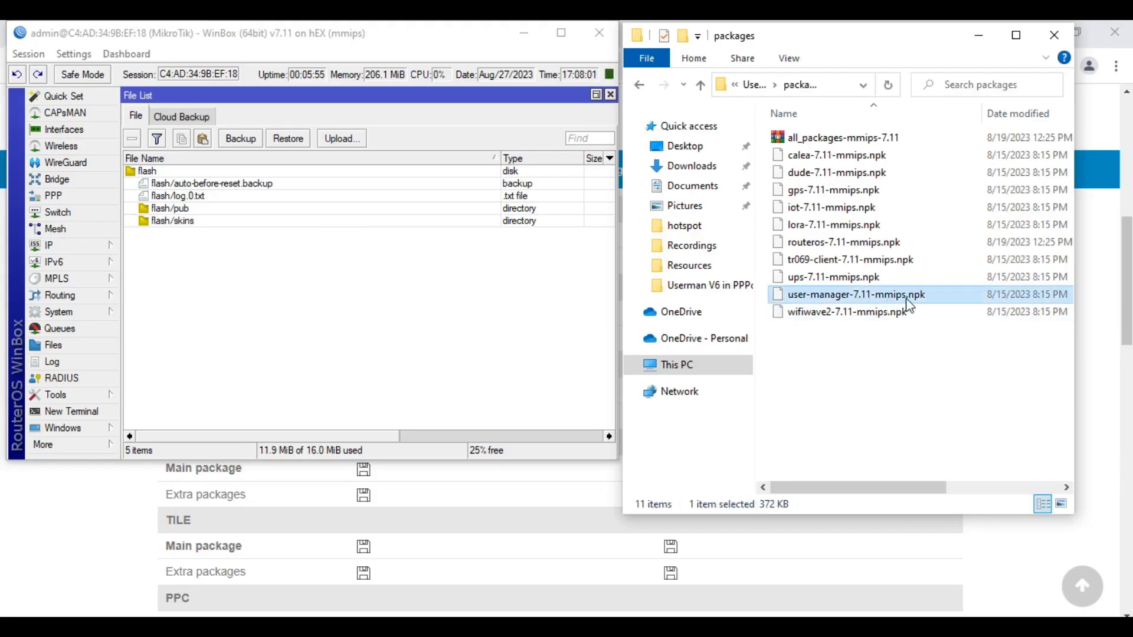
drag(877, 298, 319, 304)
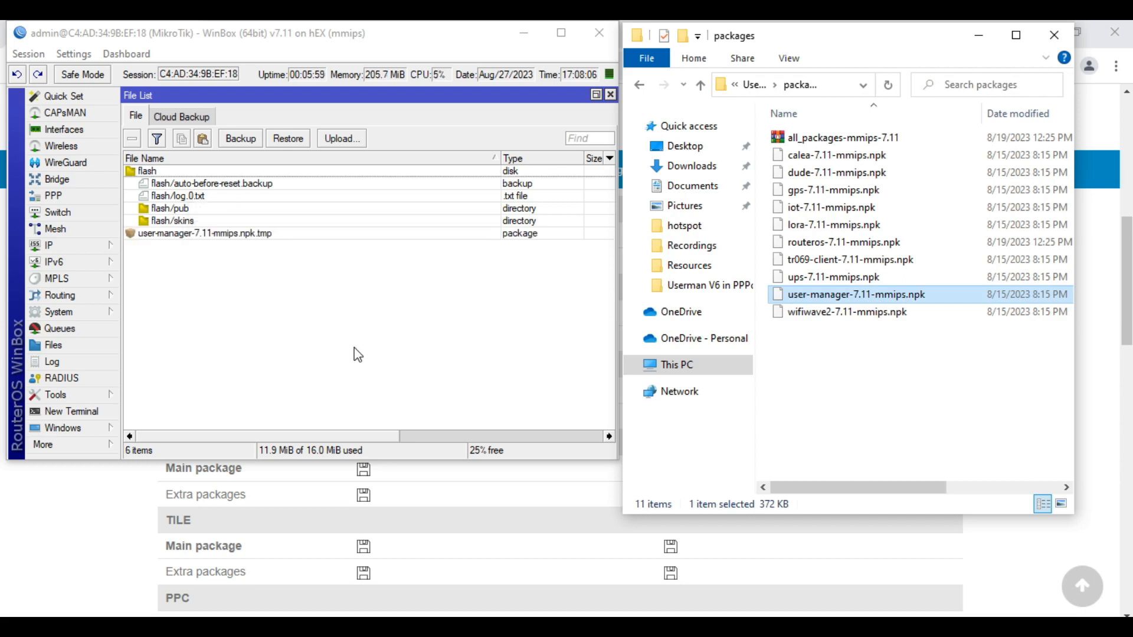
click(561, 32)
click(56, 305)
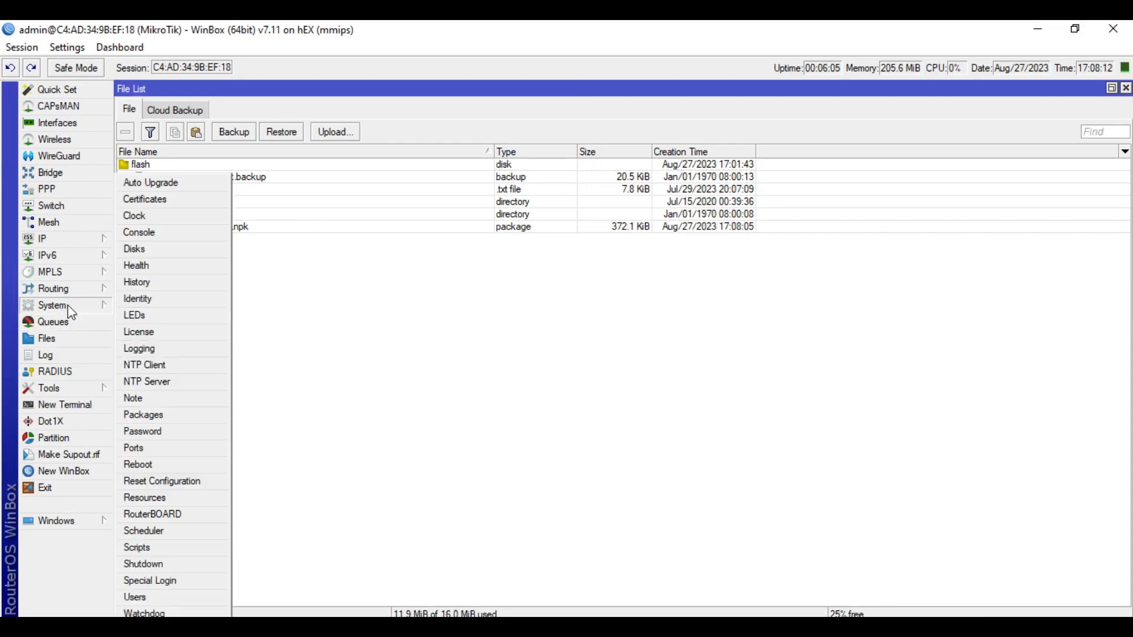
Reboot the router so the uploaded User Manager package gets installed, then reconnect
click(145, 466)
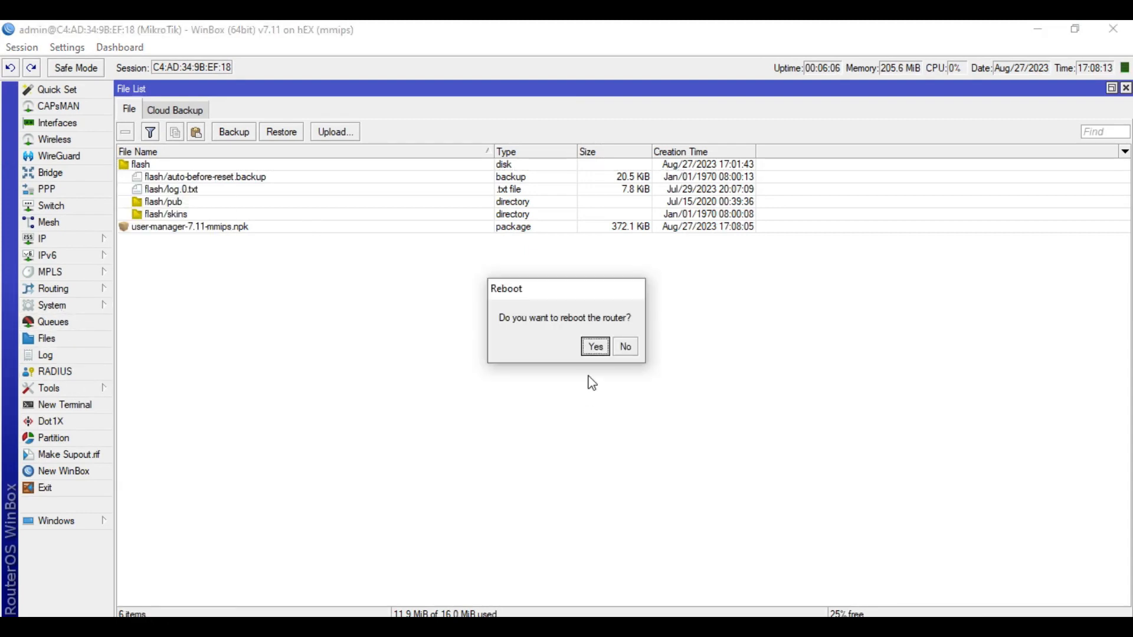
click(595, 347)
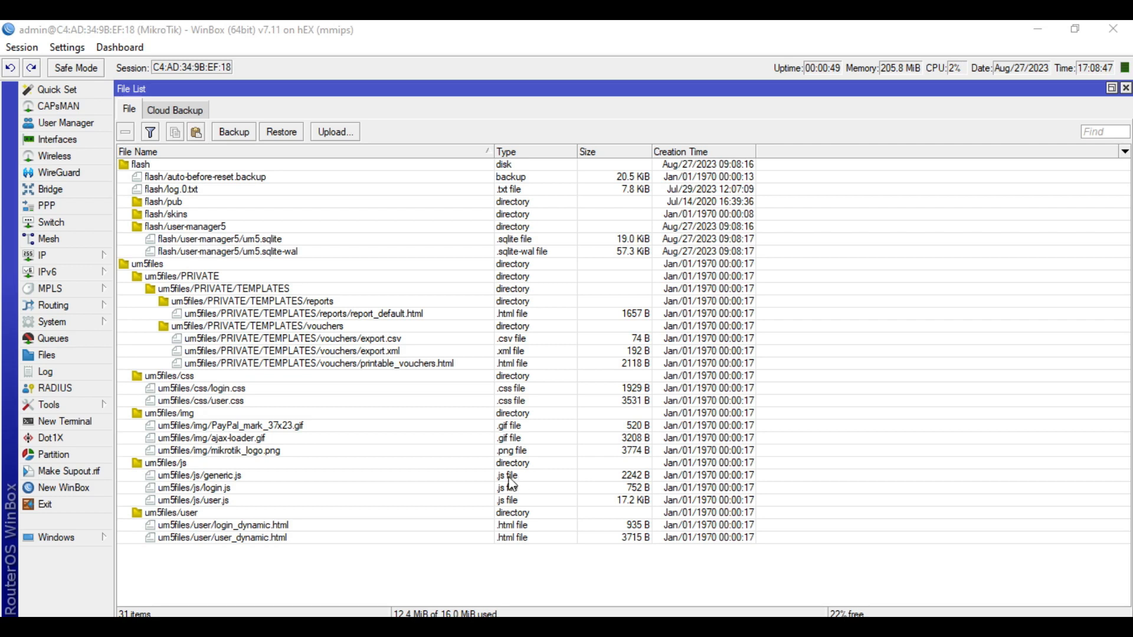
click(68, 322)
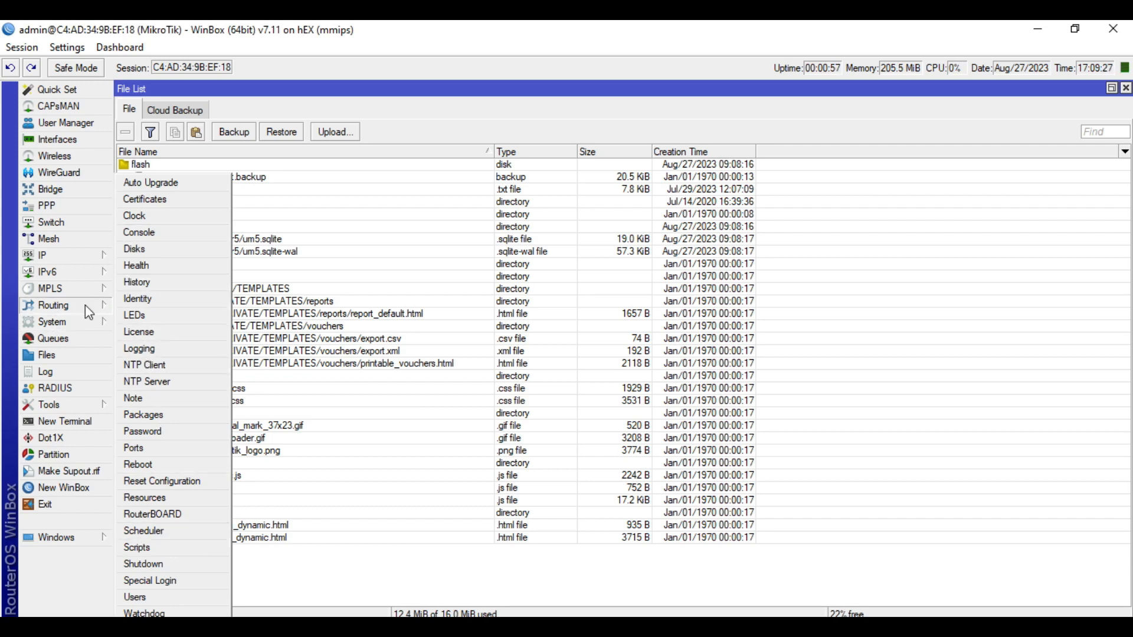
Verify user-manager 7.11 in the Package List, then close the Package and File lists
click(171, 415)
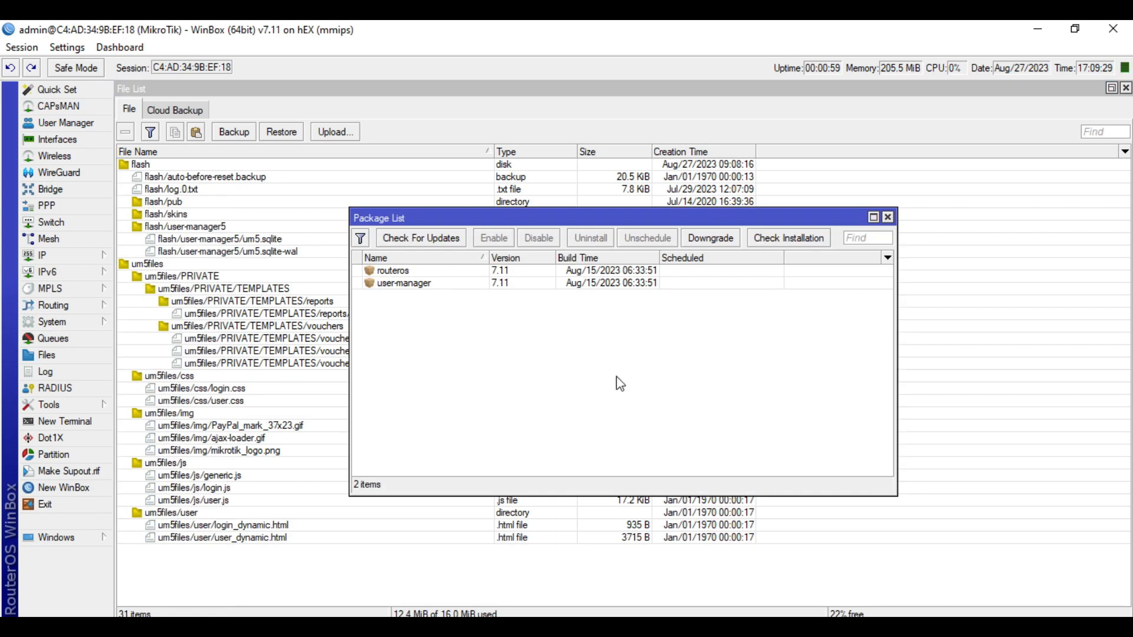
click(426, 285)
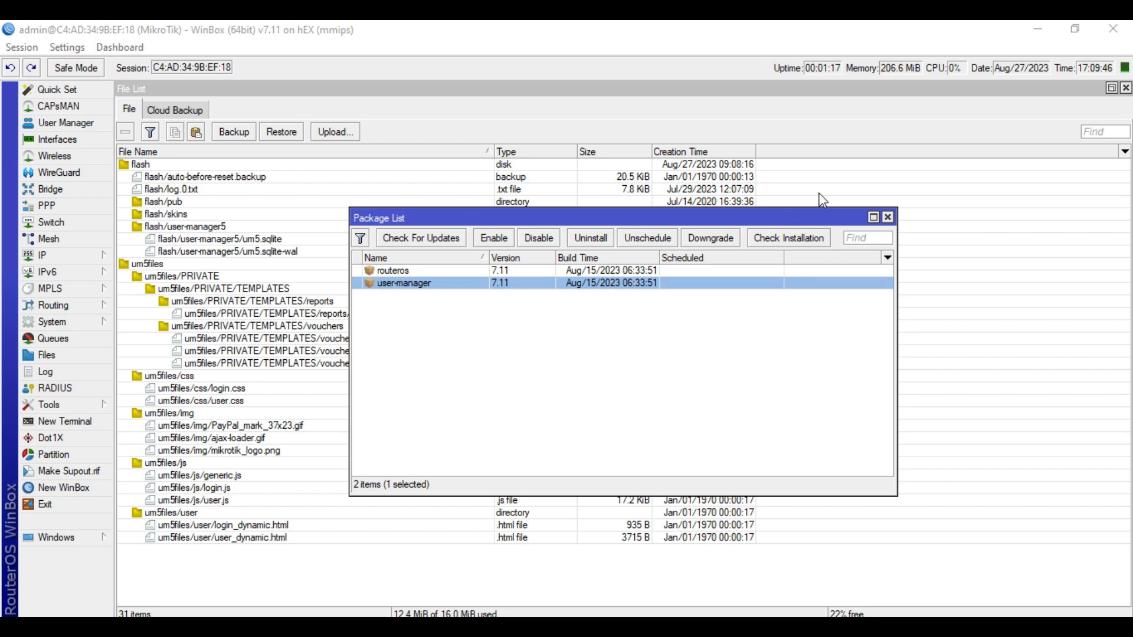
click(888, 217)
click(1126, 88)
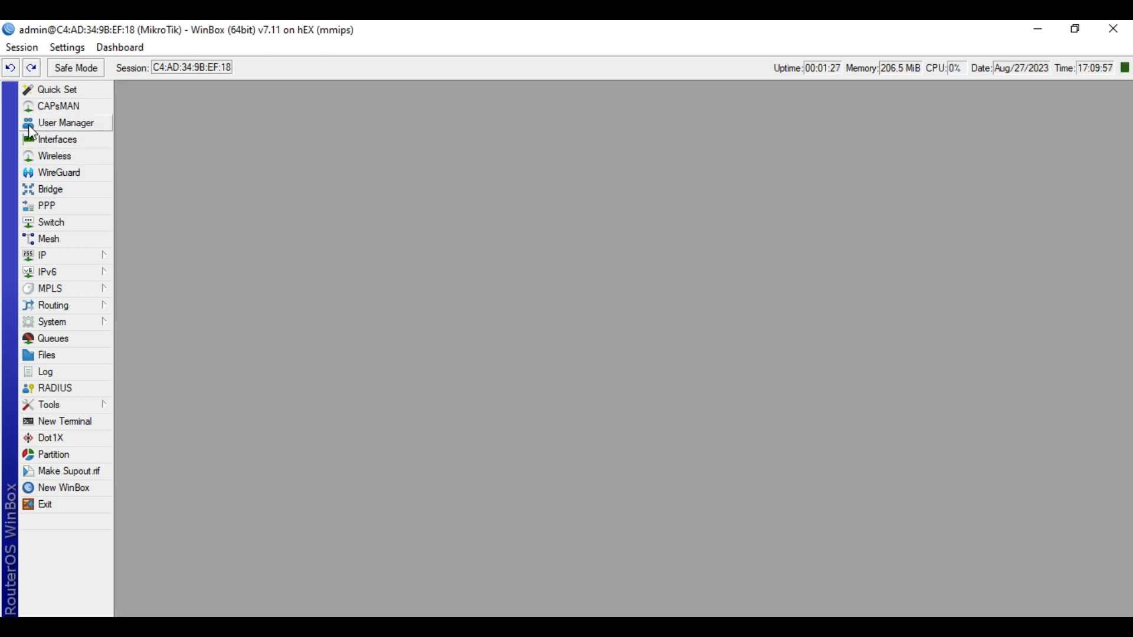
Open and widen User Manager, then add a new entry under Limitations
click(79, 130)
drag(902, 267, 398, 87)
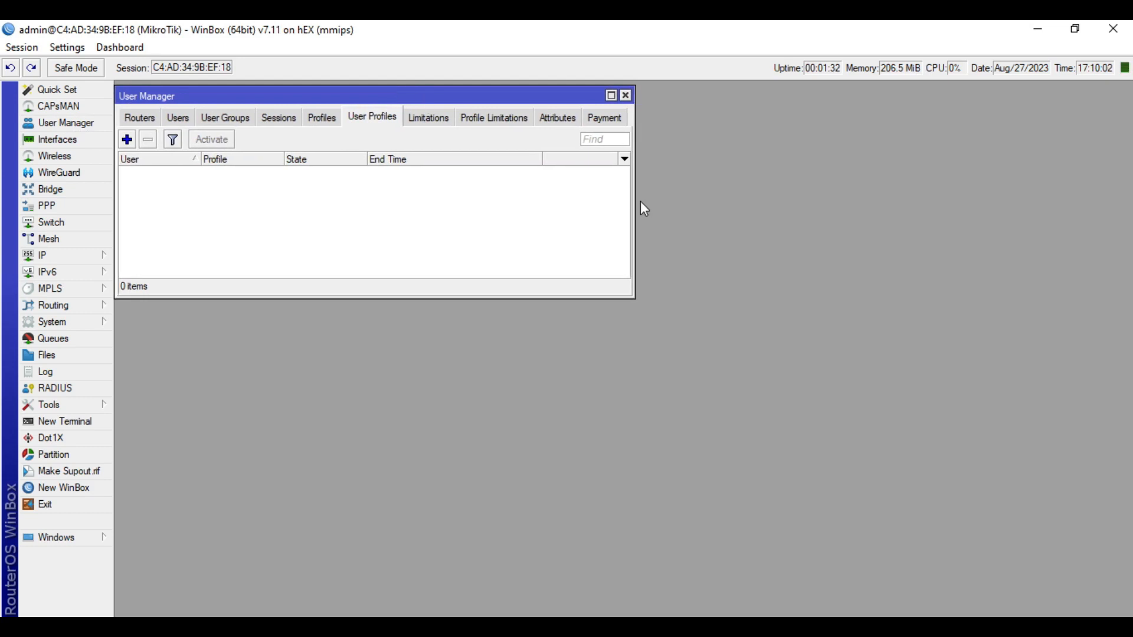
drag(634, 202, 1059, 200)
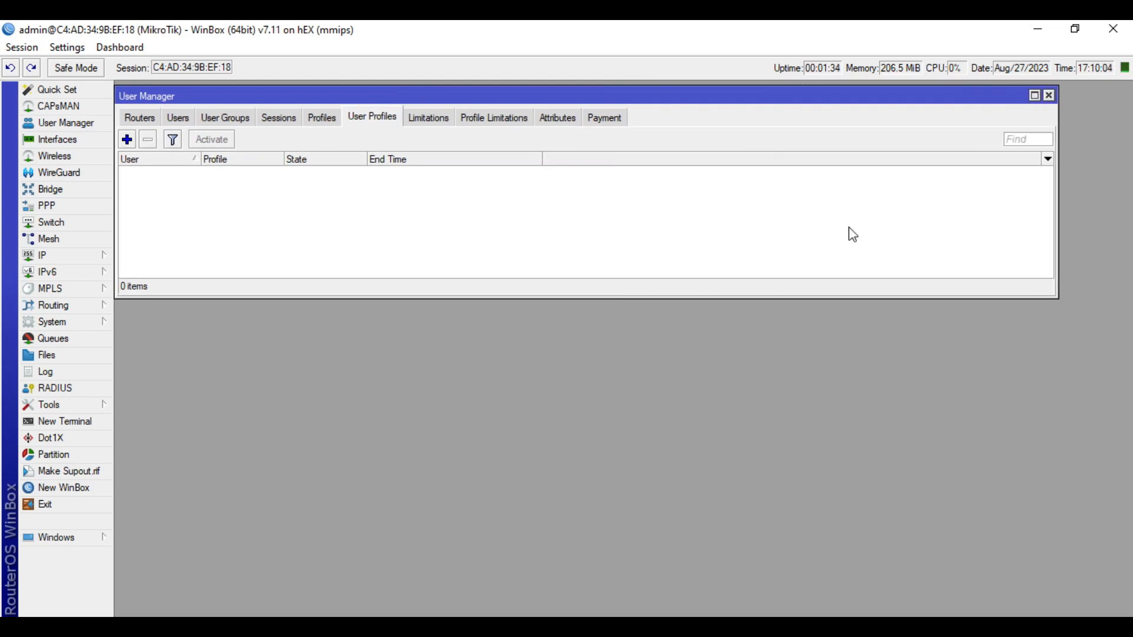
click(518, 218)
click(430, 121)
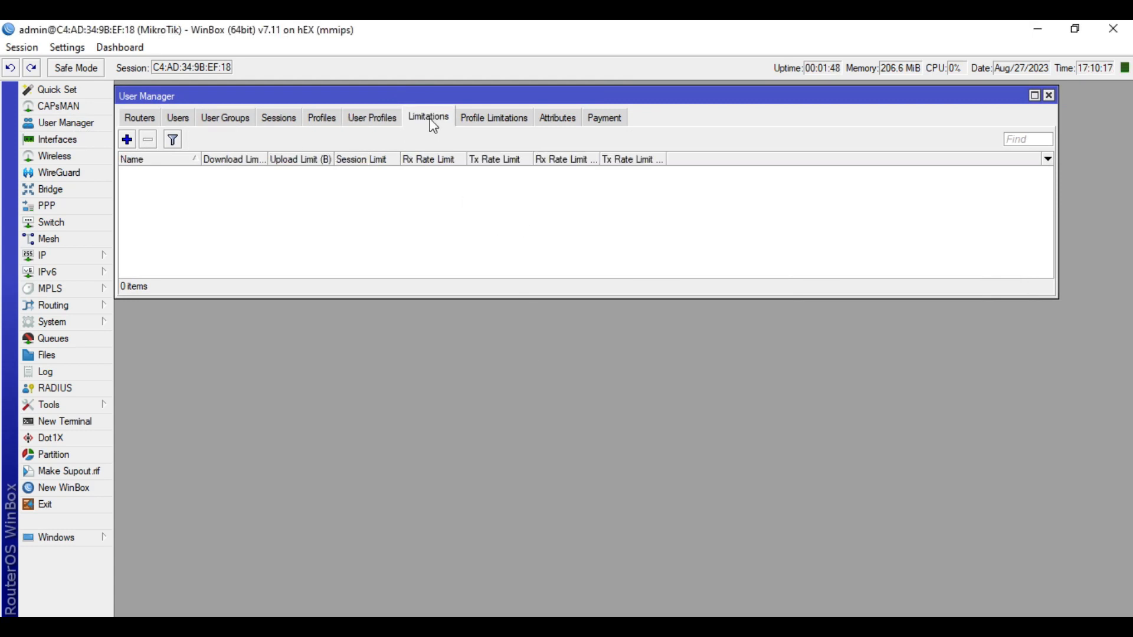
click(127, 140)
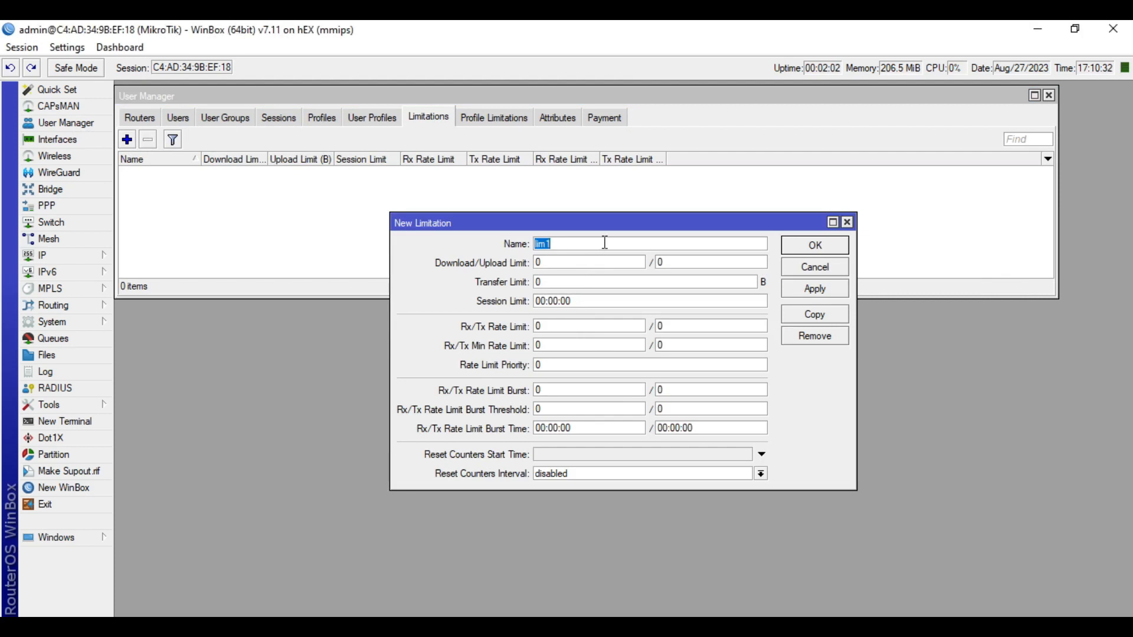
Name the limitation SP1-5Mbps with Rx/Tx rate limit 5M and minimum rate 1M
text(SP1-5Mbps)
double_click(579, 326)
text(5M)
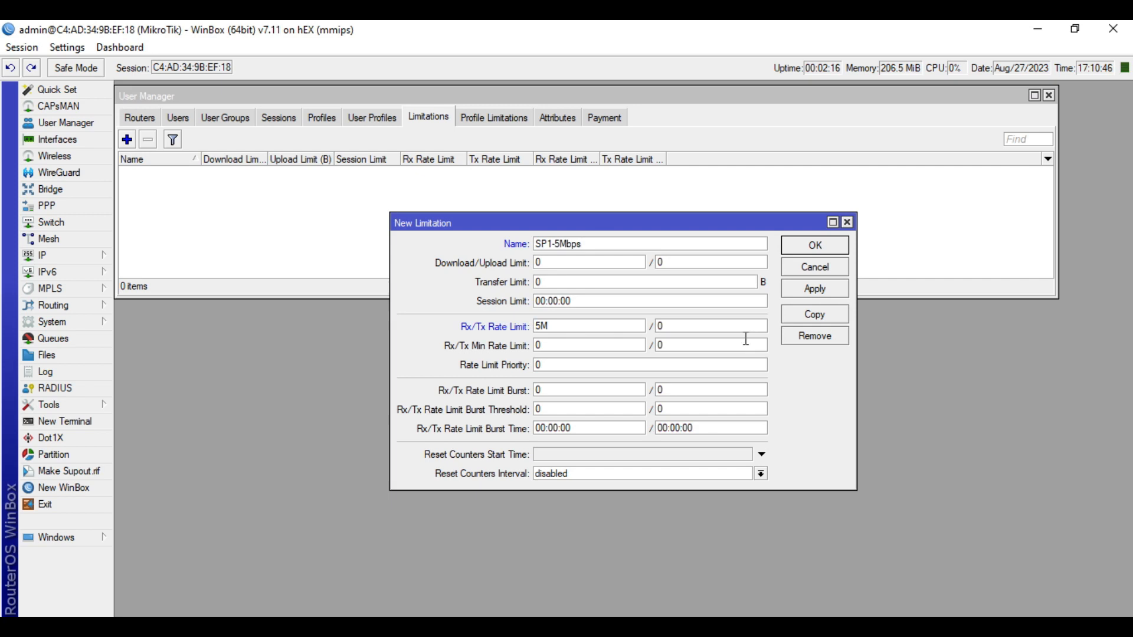
double_click(703, 325)
text(5M)
double_click(570, 345)
text(1M)
double_click(674, 344)
text(1M)
Set Rx/Tx burst rate to 10M and burst threshold to 6M
double_click(563, 390)
text(10M)
double_click(668, 389)
text(10M)
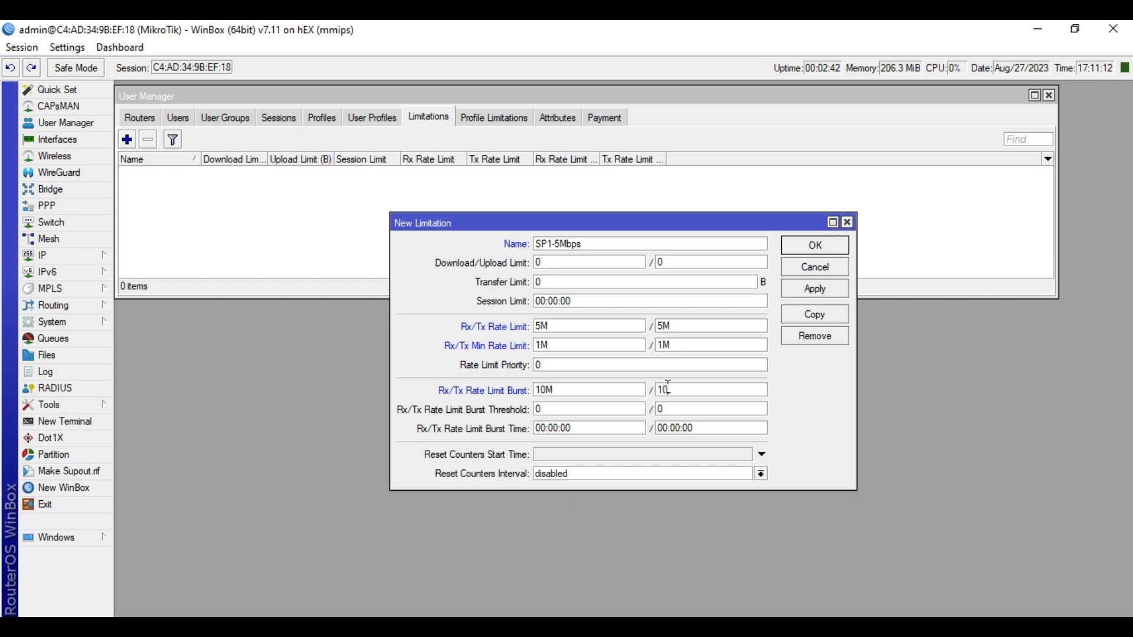
double_click(575, 409)
text(5M)
key(BackSpace)
key(BackSpace)
text(6M)
double_click(709, 415)
text(6M)
Set Rx/Tx burst time to 00:00:30, save SP1-5Mbps, and reopen it
click(567, 429)
key(BackSpace)
text(3)
key(BackSpace)
text(3)
click(823, 295)
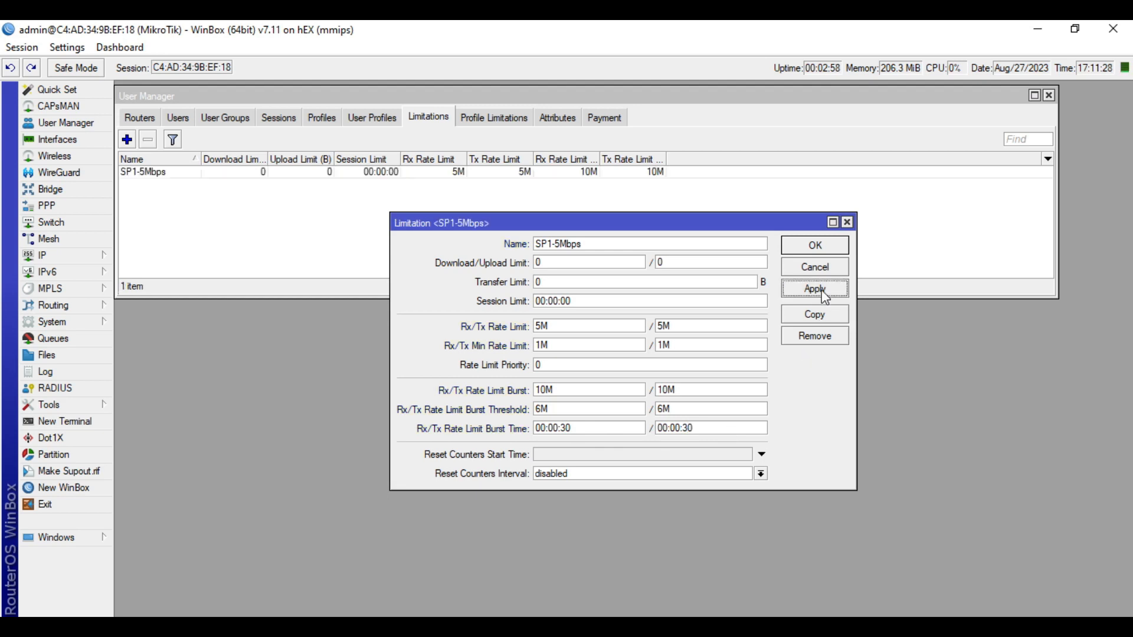
click(820, 246)
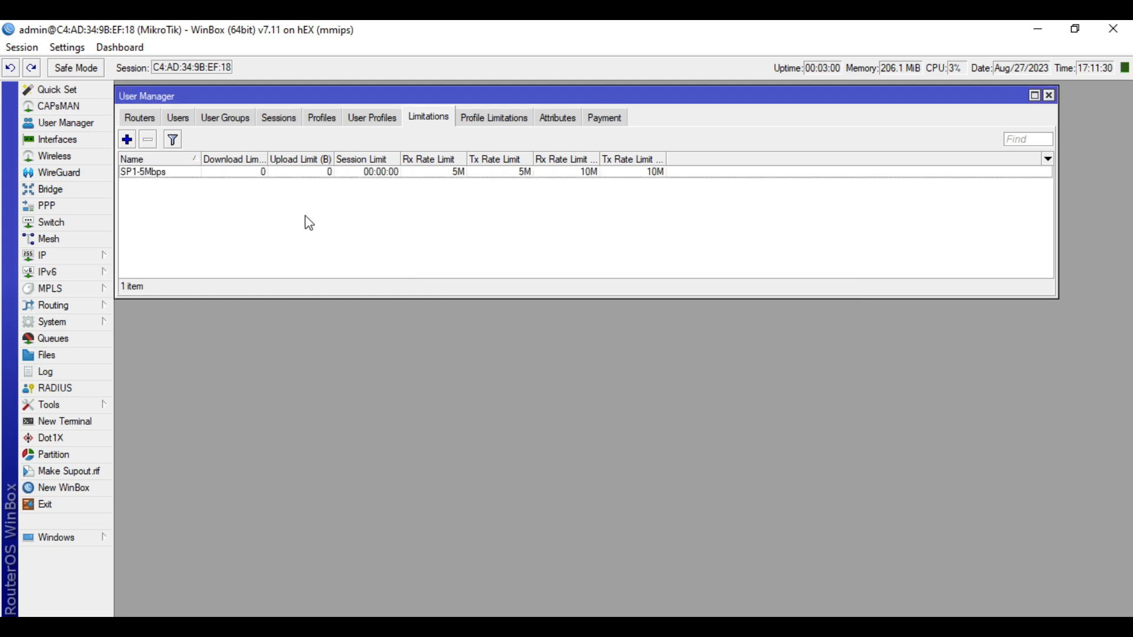
double_click(322, 171)
Copy the SP1-5Mbps limitation and name the copy SP2-10Mbps
click(824, 322)
drag(608, 254, 598, 284)
text(@P)
key(BackSpace)
key(BackSpace)
text(2P)
key(BackSpace)
key(BackSpace)
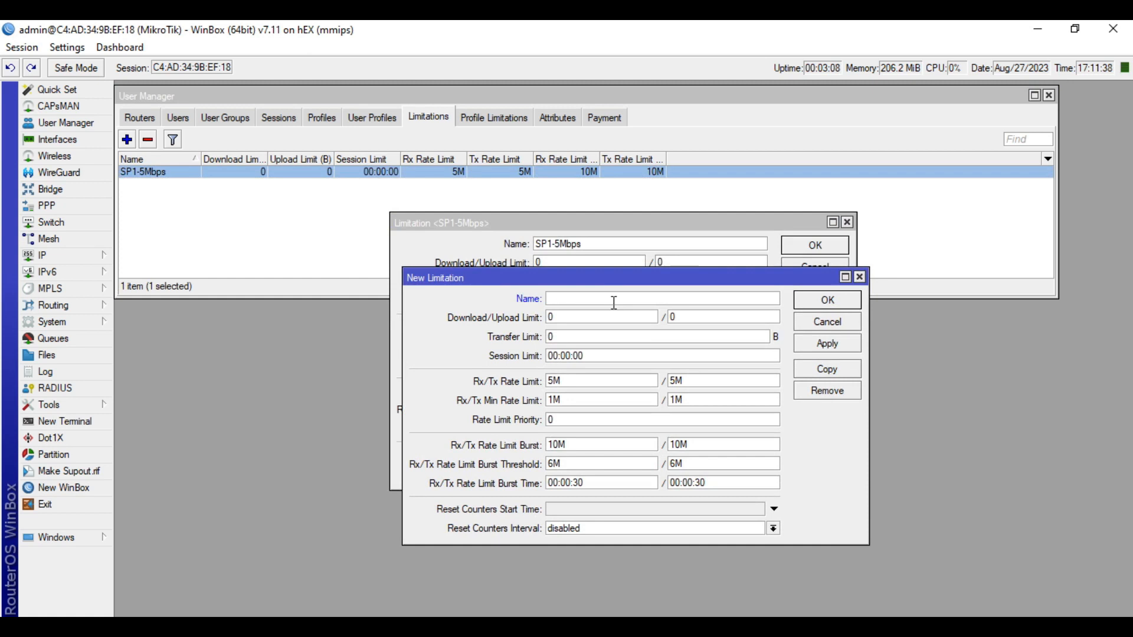
text(SP2-10Mbps)
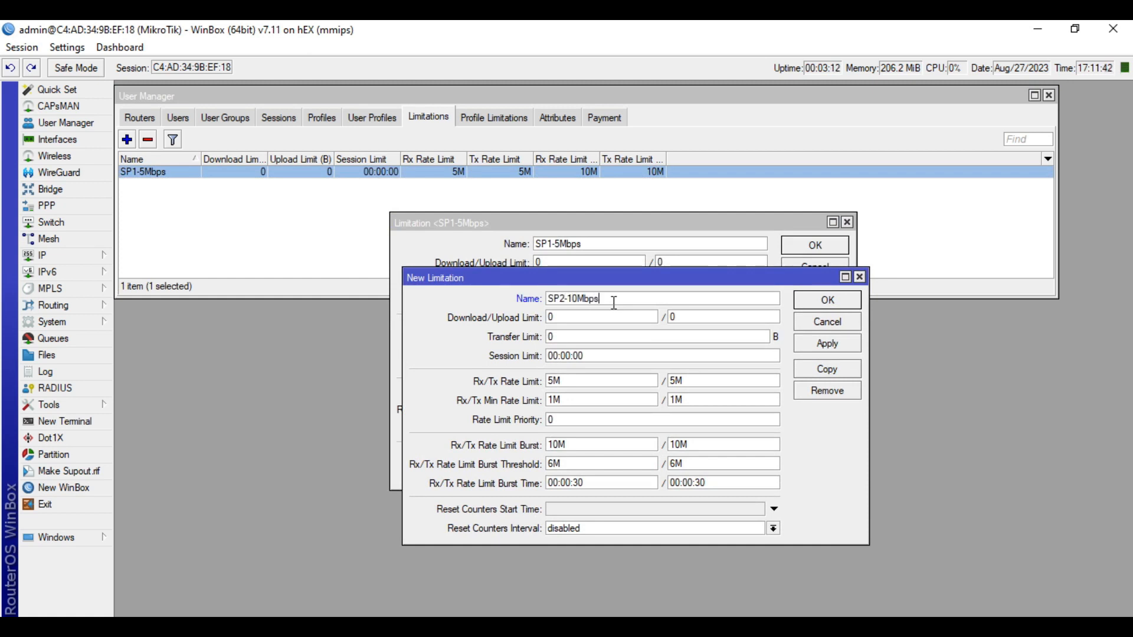
Set the copy's receive and transmit rate to 10M with a 5M minimum
click(578, 382)
key(Left)
key(BackSpace)
text(10)
key(Tab)
text(10)
drag(555, 400, 539, 400)
text(5)
drag(676, 400, 667, 401)
text(5)
Set burst rate to 20M and burst threshold to 11M, then save and close both limitations
drag(555, 445, 545, 445)
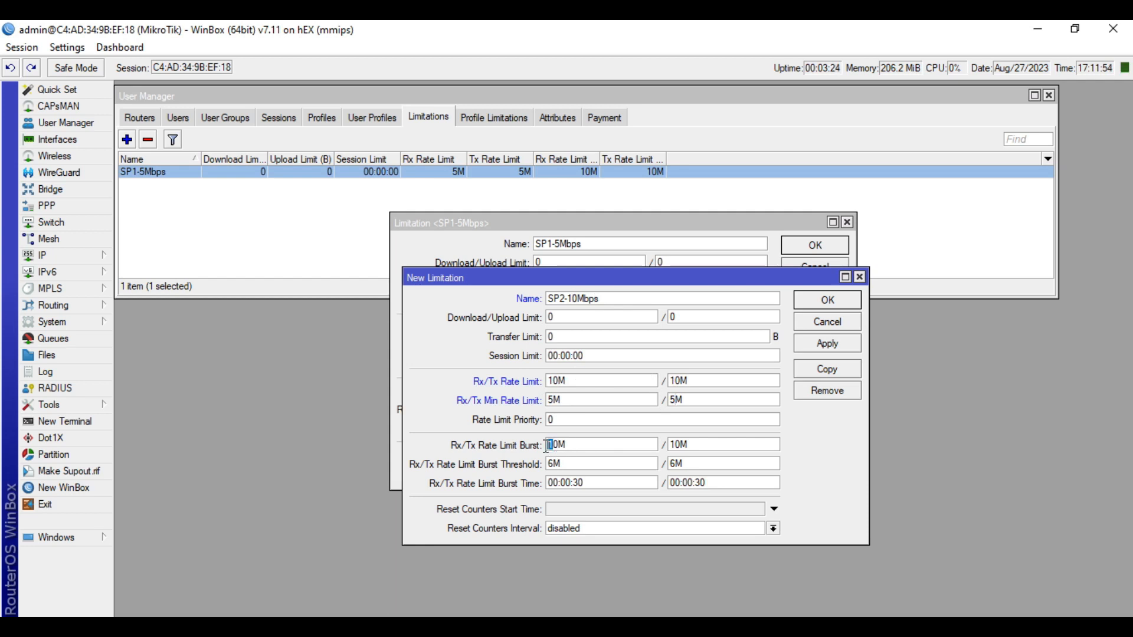
text(2)
drag(676, 444, 668, 444)
text(2)
drag(554, 465, 544, 464)
text(11)
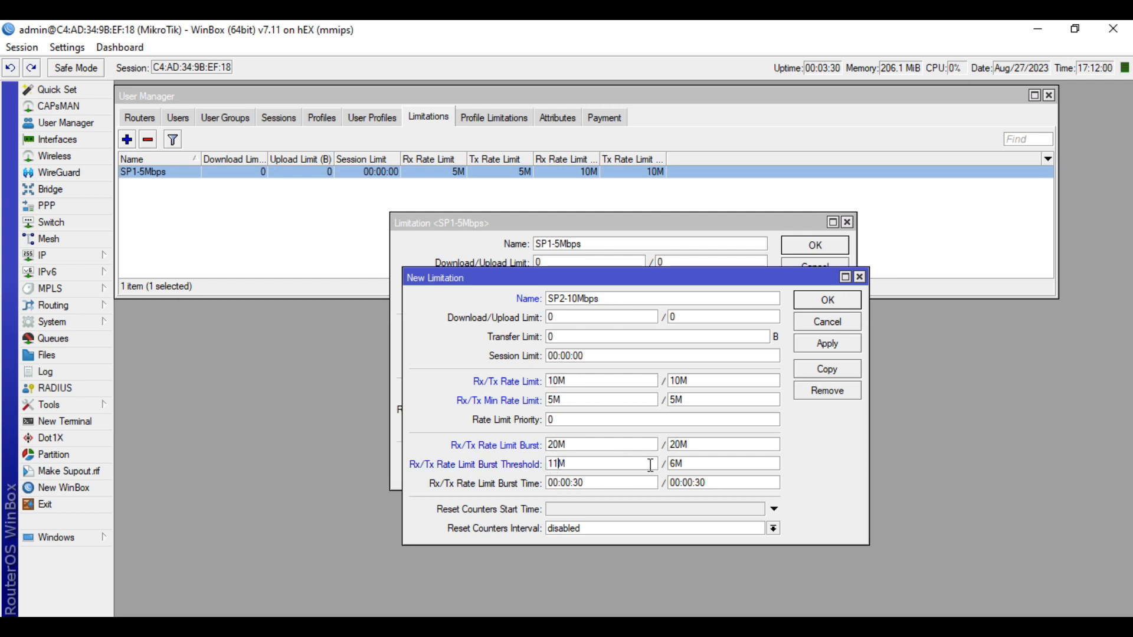
drag(676, 465, 668, 464)
text(11)
click(827, 344)
click(828, 300)
click(828, 247)
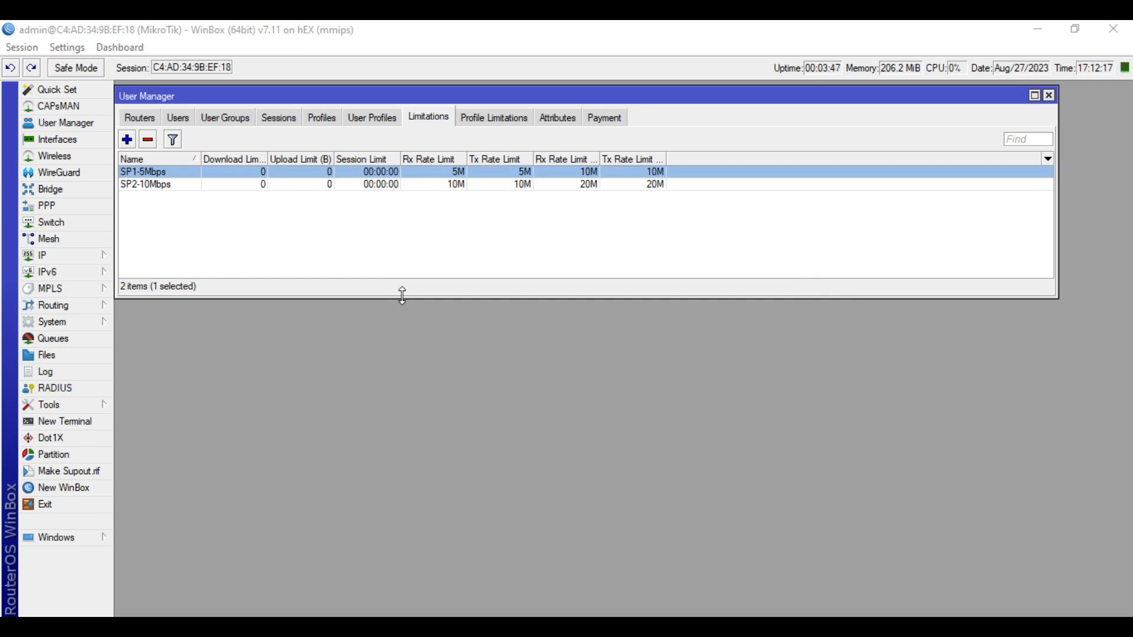
Create the profile SP1-Php500 priced at 500
click(322, 118)
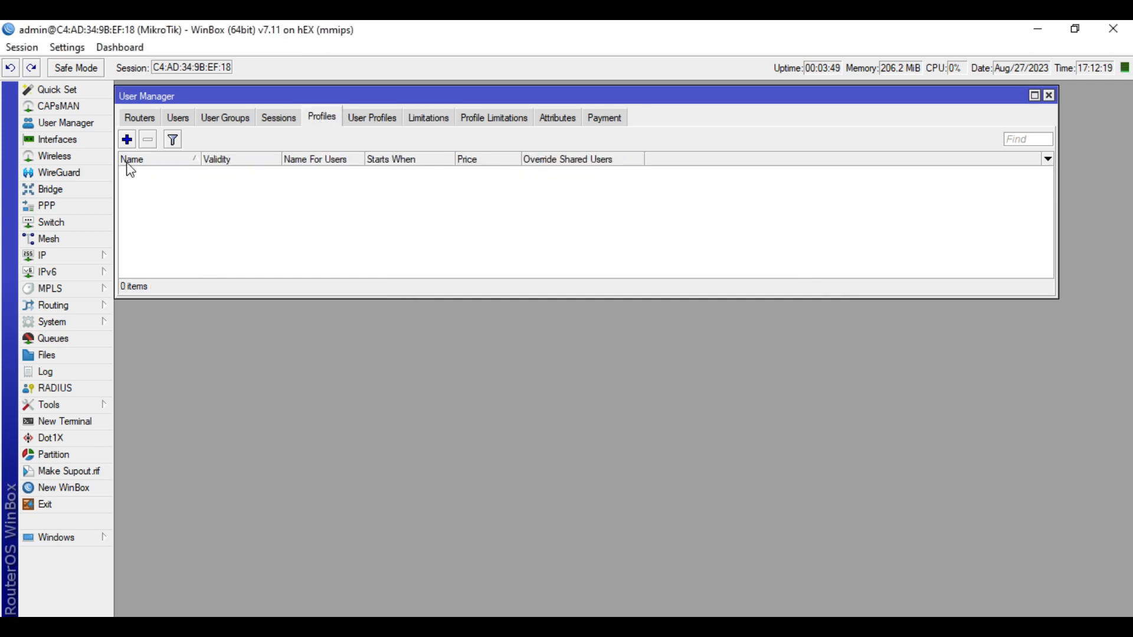
click(127, 140)
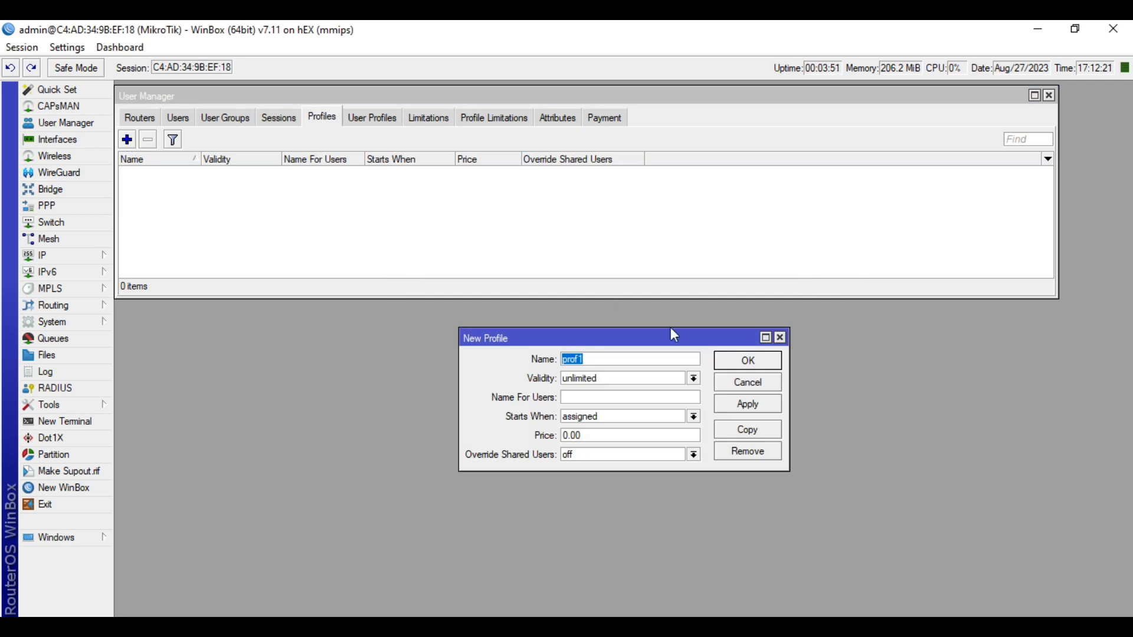
text(SP1-Php)
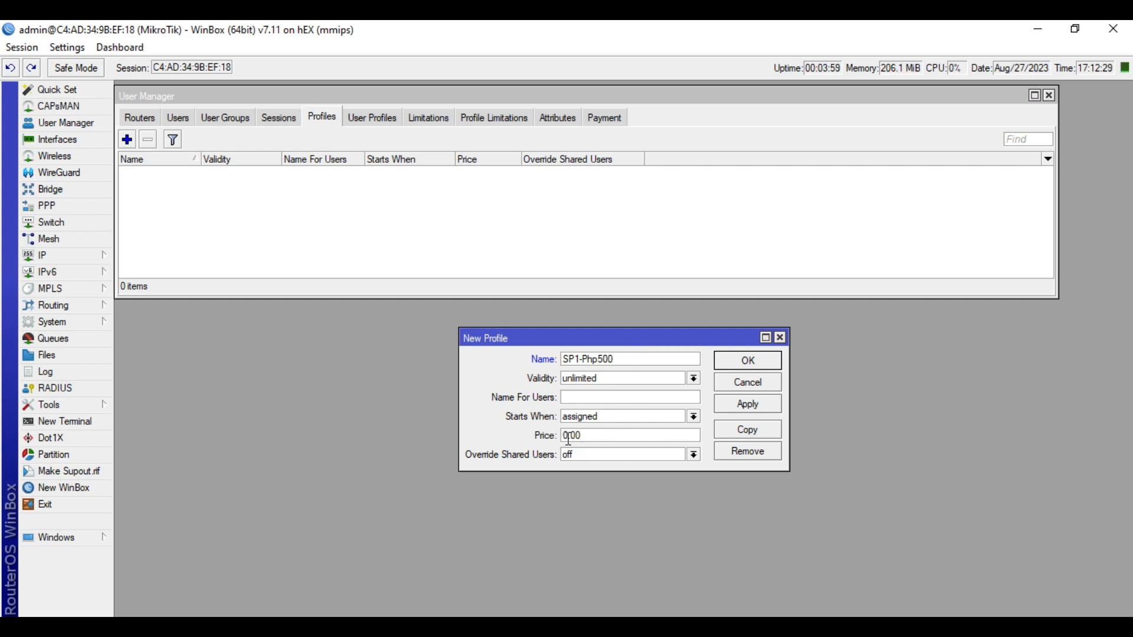
text(500)
click(748, 404)
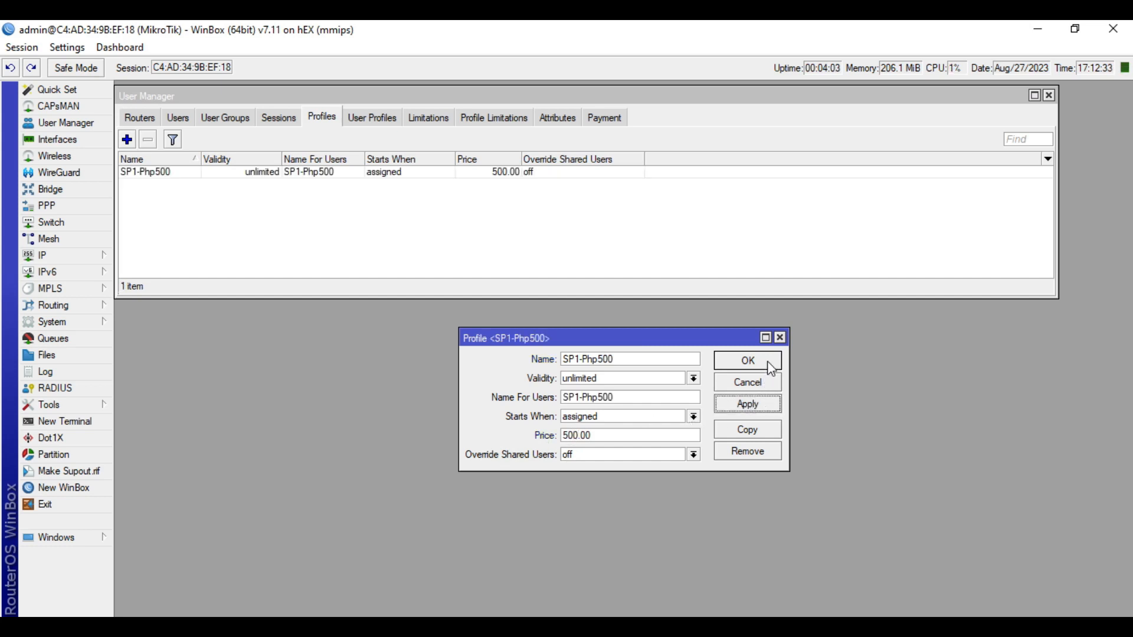
click(770, 369)
Create the profile SP2-Php1000 priced at 1000
click(127, 139)
text(SP2-)
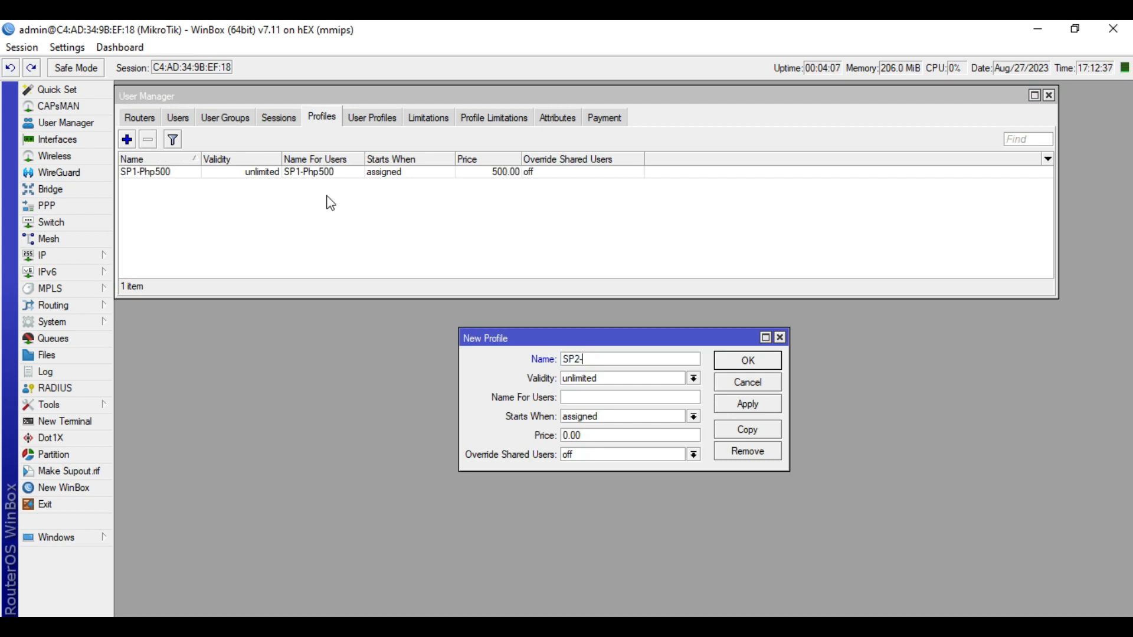
text(Php1000)
drag(569, 437, 548, 445)
text(1000)
click(761, 415)
click(766, 366)
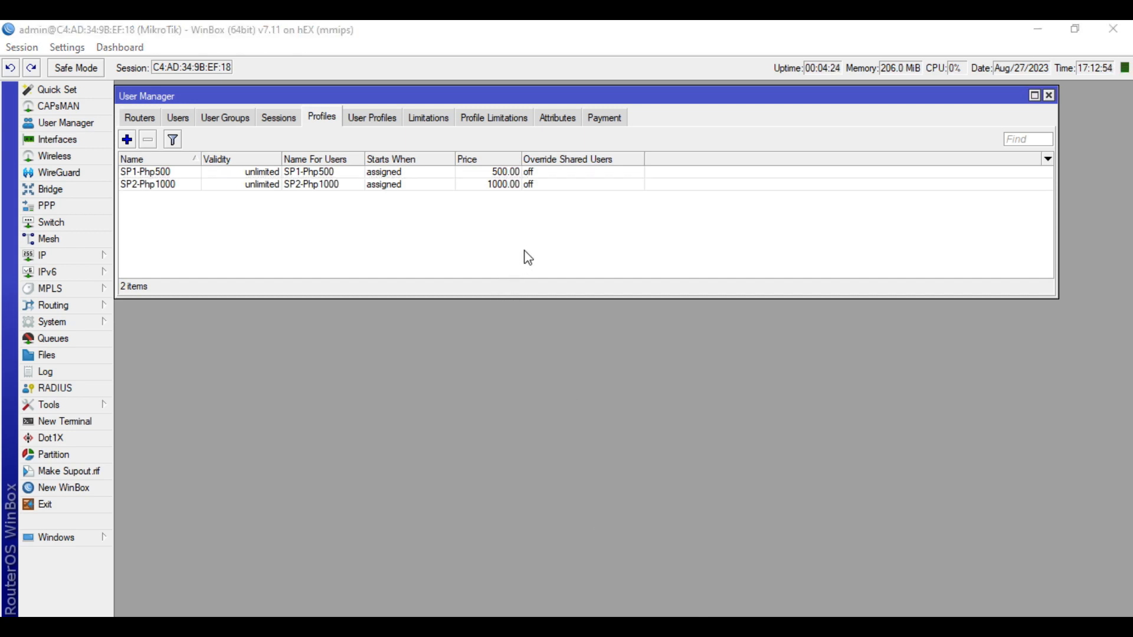
Link profile SP1-Php500 to limitation SP1-5Mbps
click(487, 121)
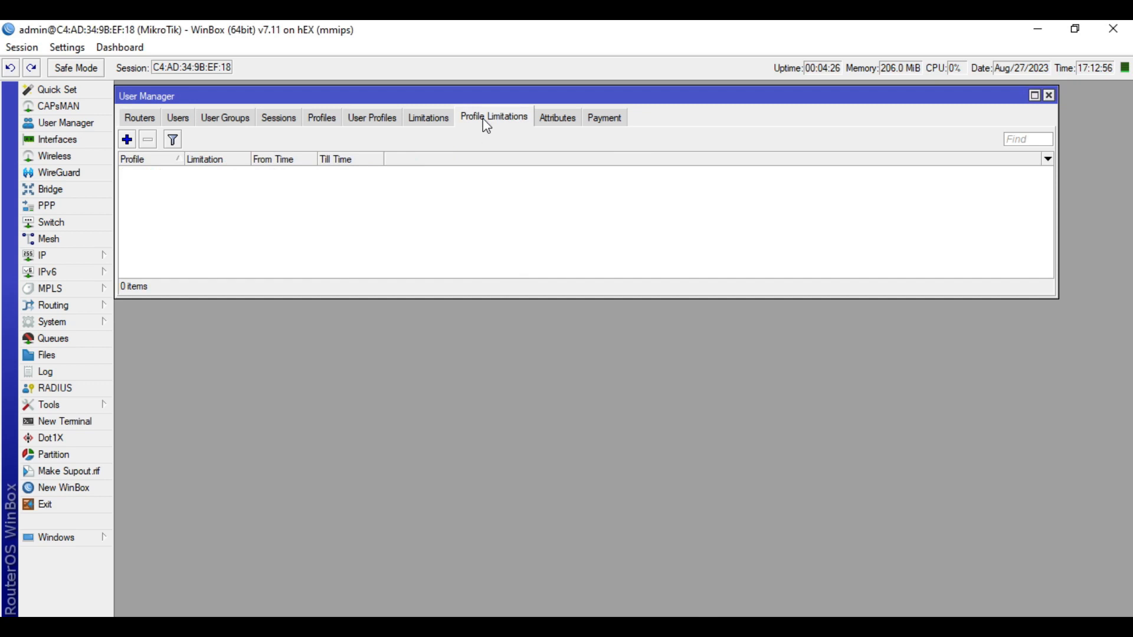
click(126, 139)
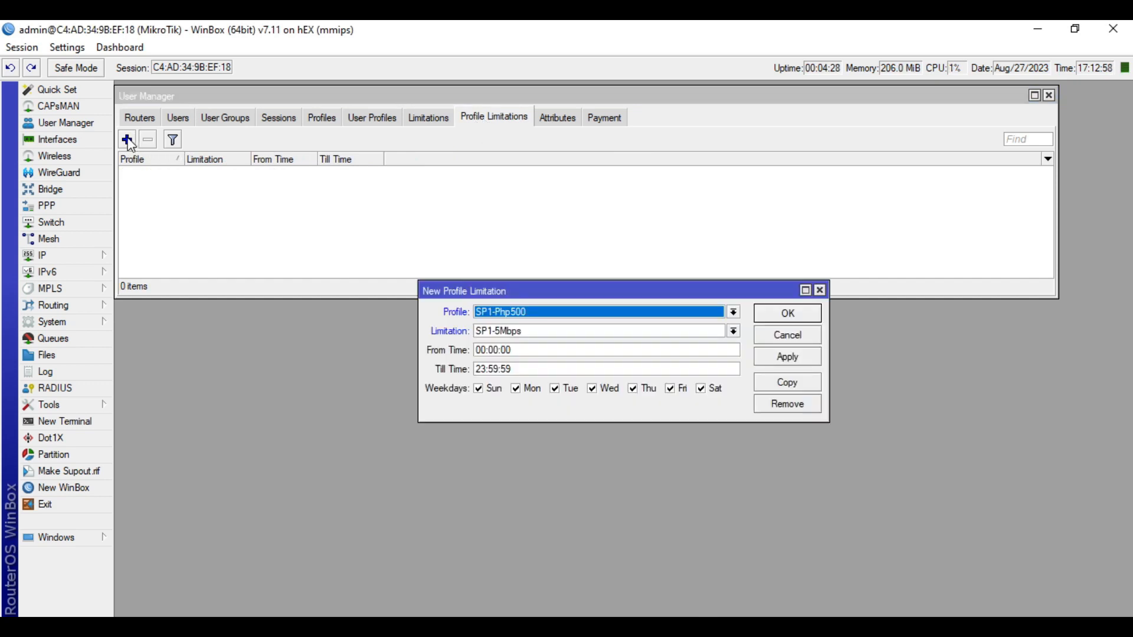
click(535, 314)
click(529, 338)
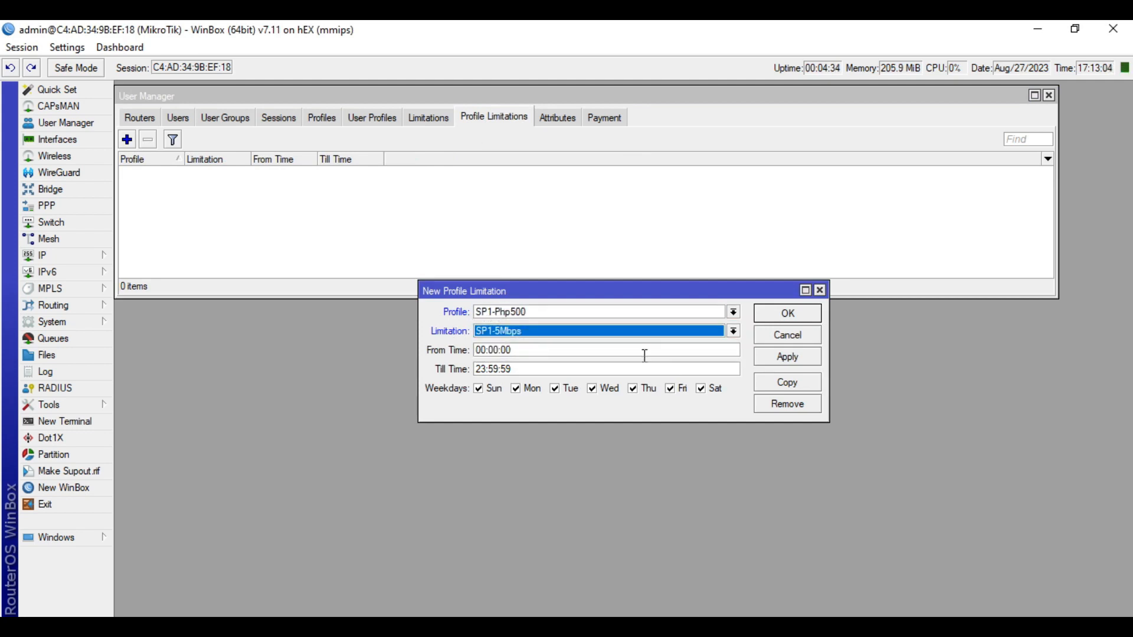
click(794, 359)
click(786, 313)
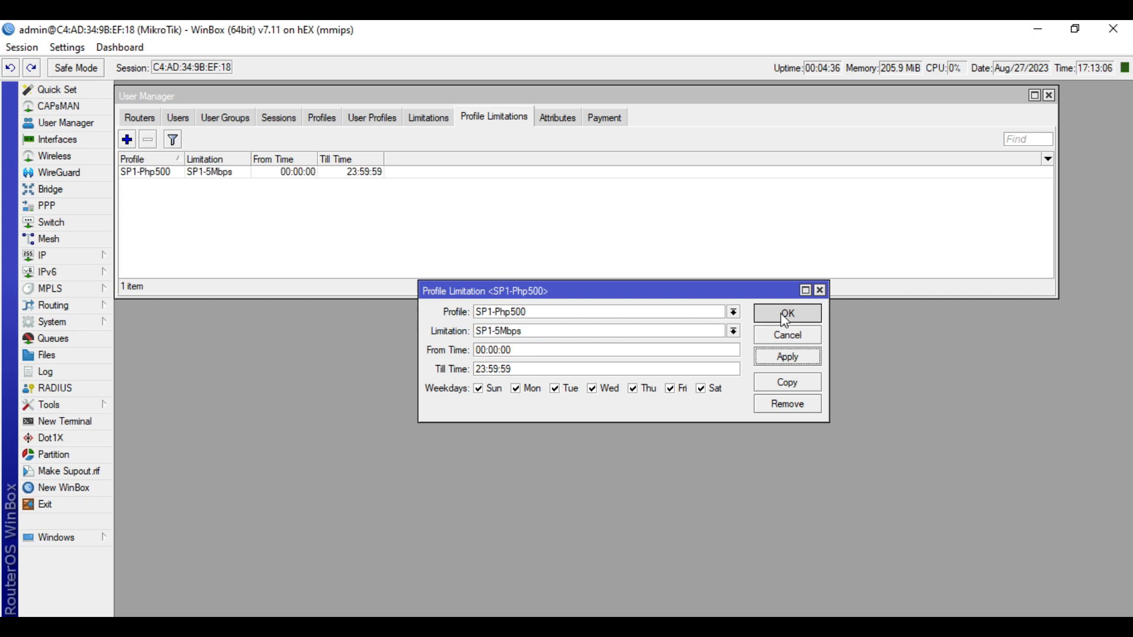
Link profile SP2-Php1000 to limitation SP2-10Mbps
click(127, 140)
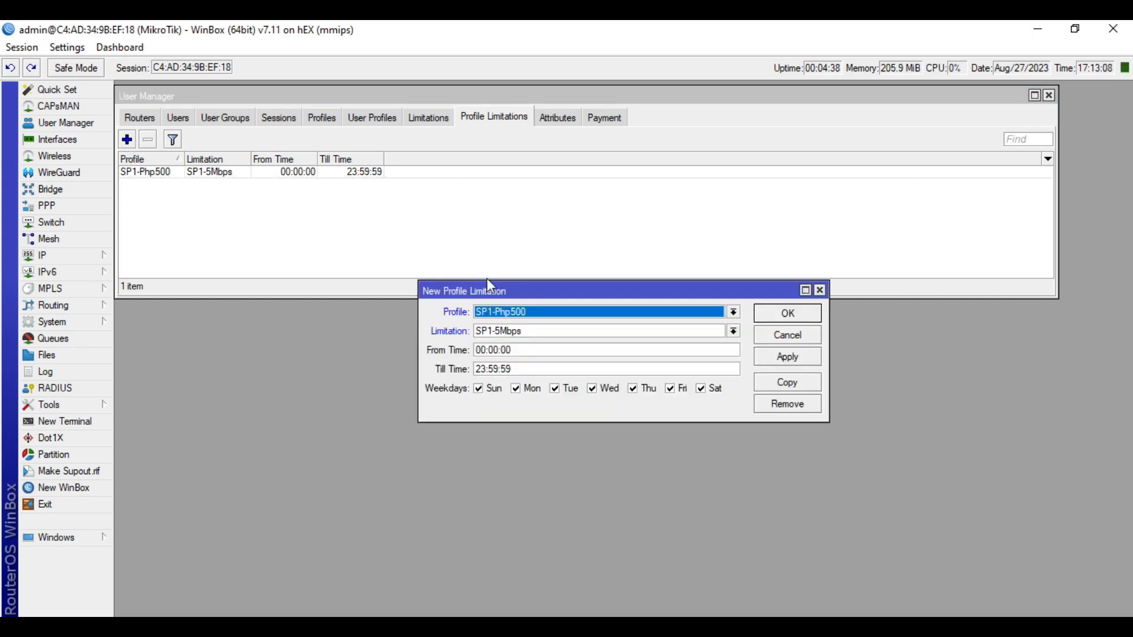
click(540, 313)
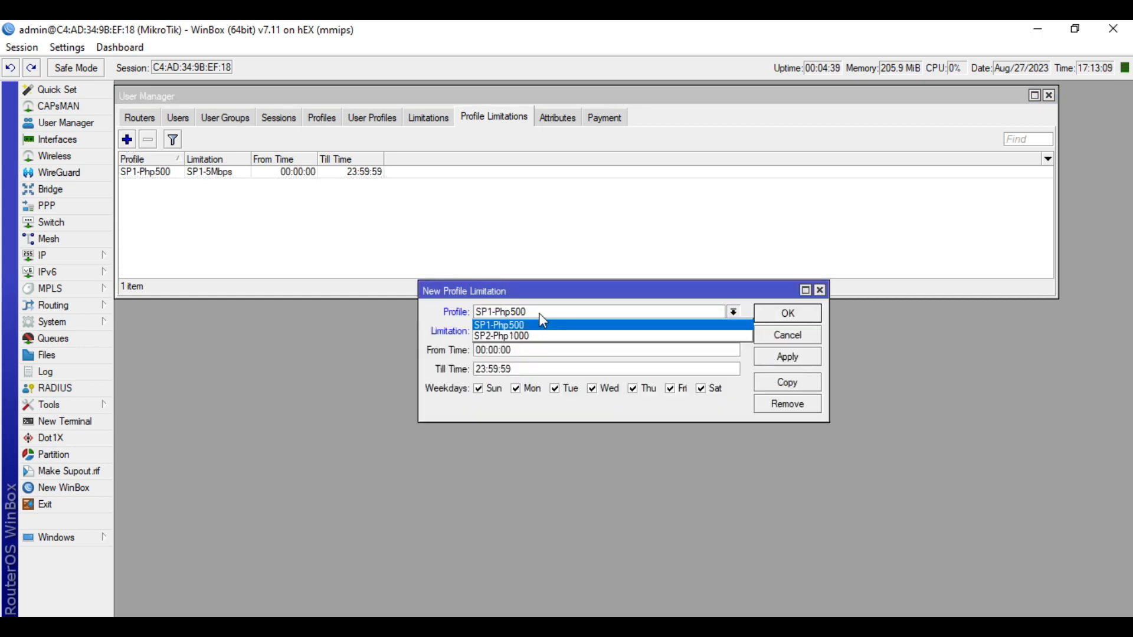
click(517, 335)
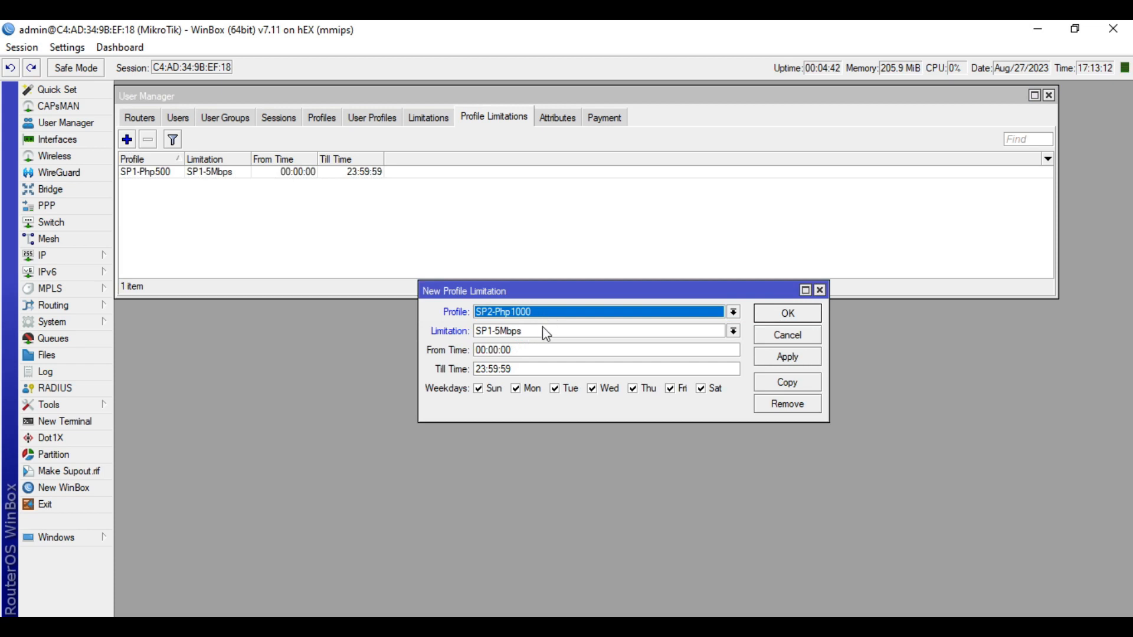
click(538, 328)
click(521, 354)
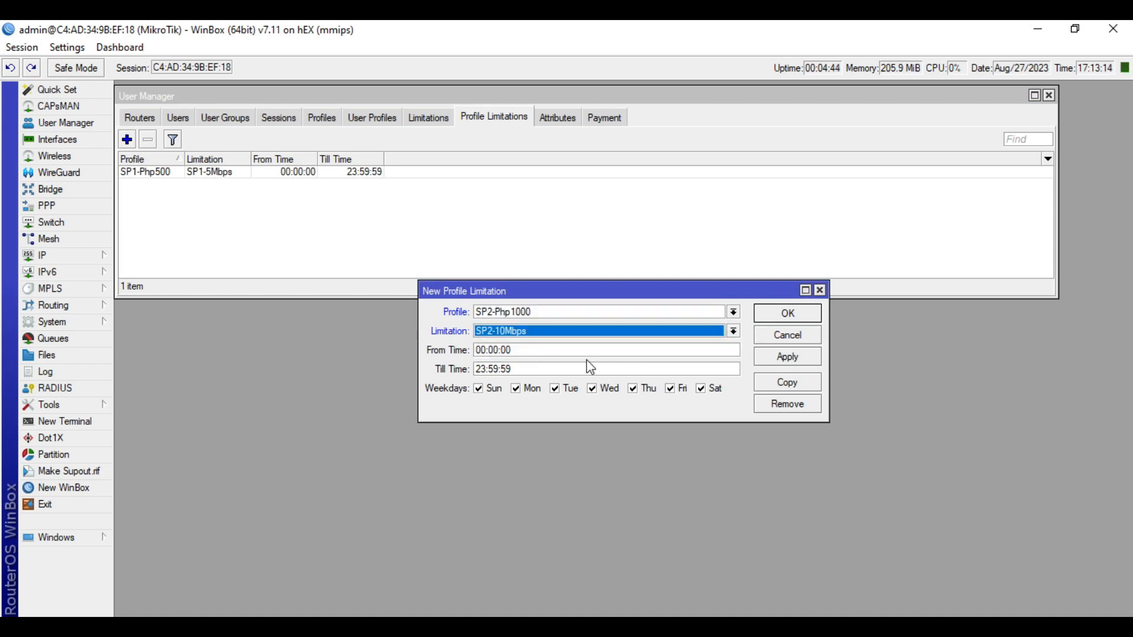
click(779, 355)
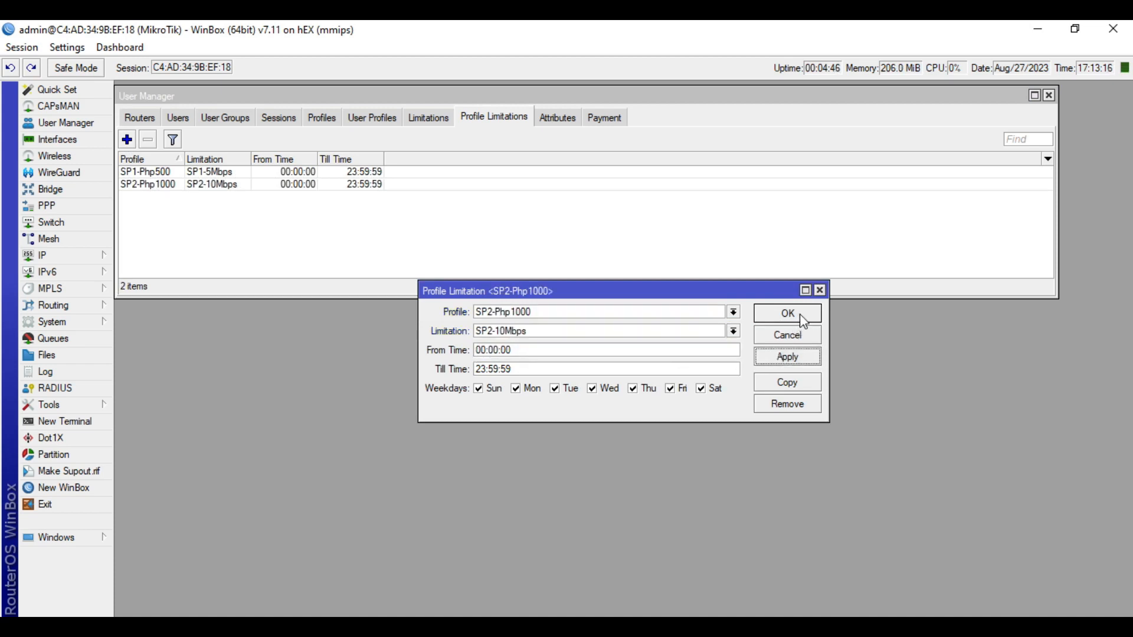
click(802, 323)
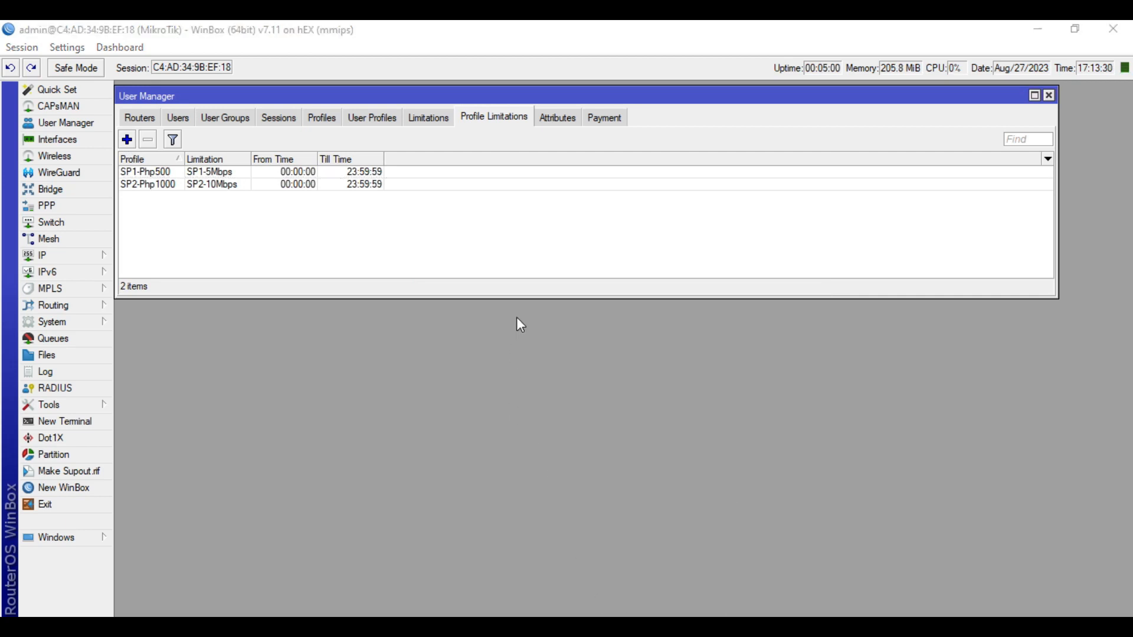
Add a new user group named 5M-Users
click(239, 121)
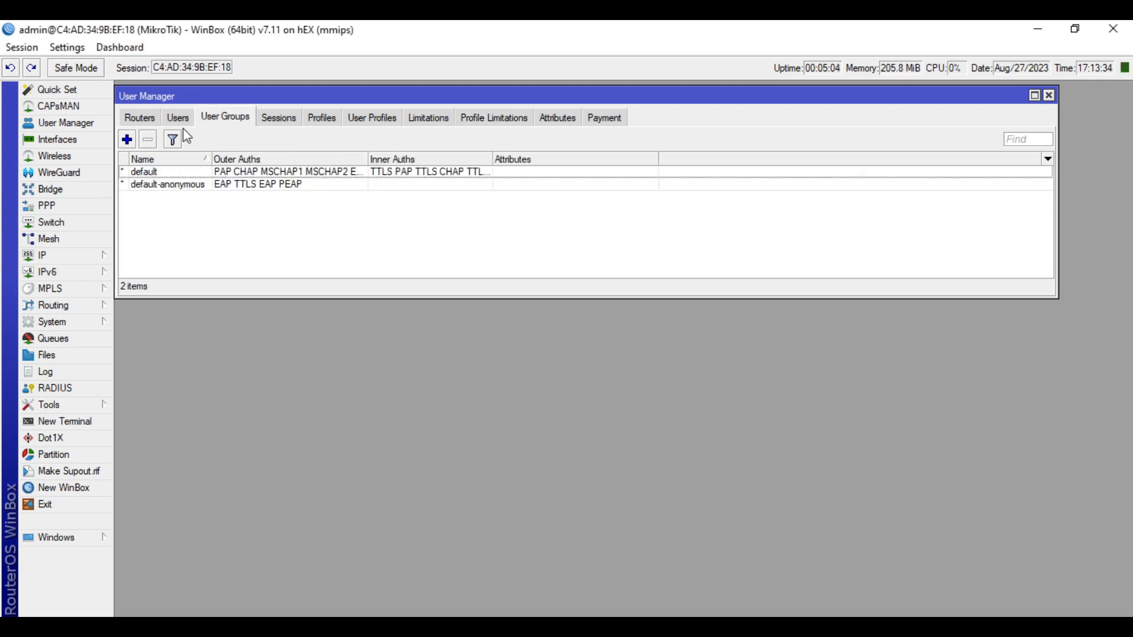
click(127, 140)
text(5M-Users)
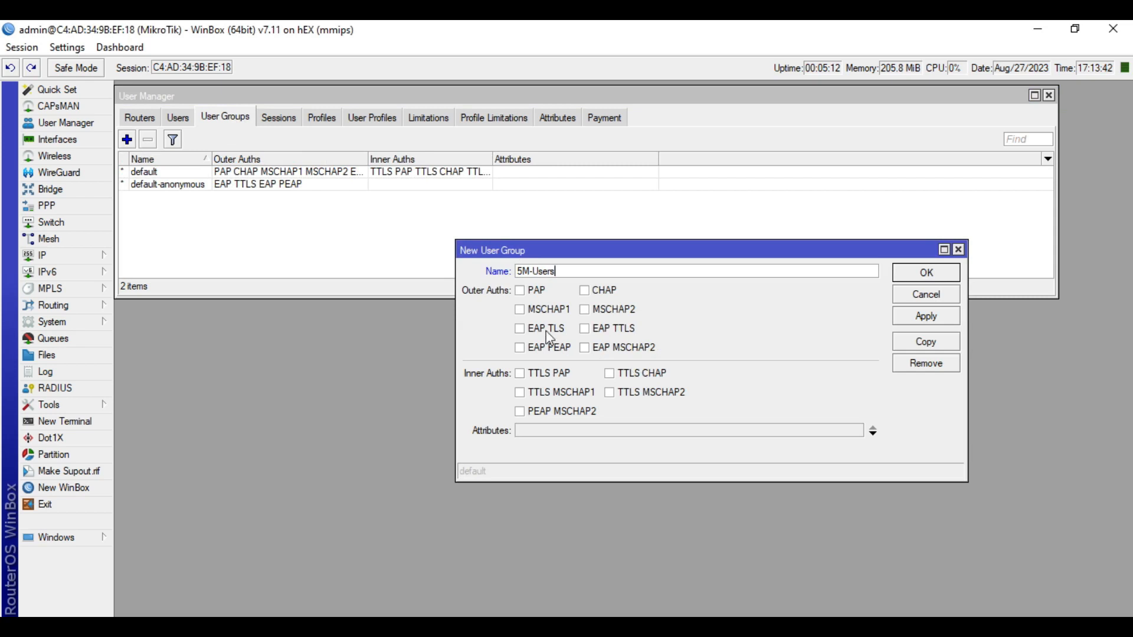
Enable every outer and inner authentication method for 5M-Users
click(522, 290)
click(523, 309)
click(584, 290)
click(585, 309)
click(520, 328)
click(520, 347)
click(585, 329)
click(585, 348)
click(520, 373)
click(520, 393)
click(520, 412)
click(608, 373)
click(610, 393)
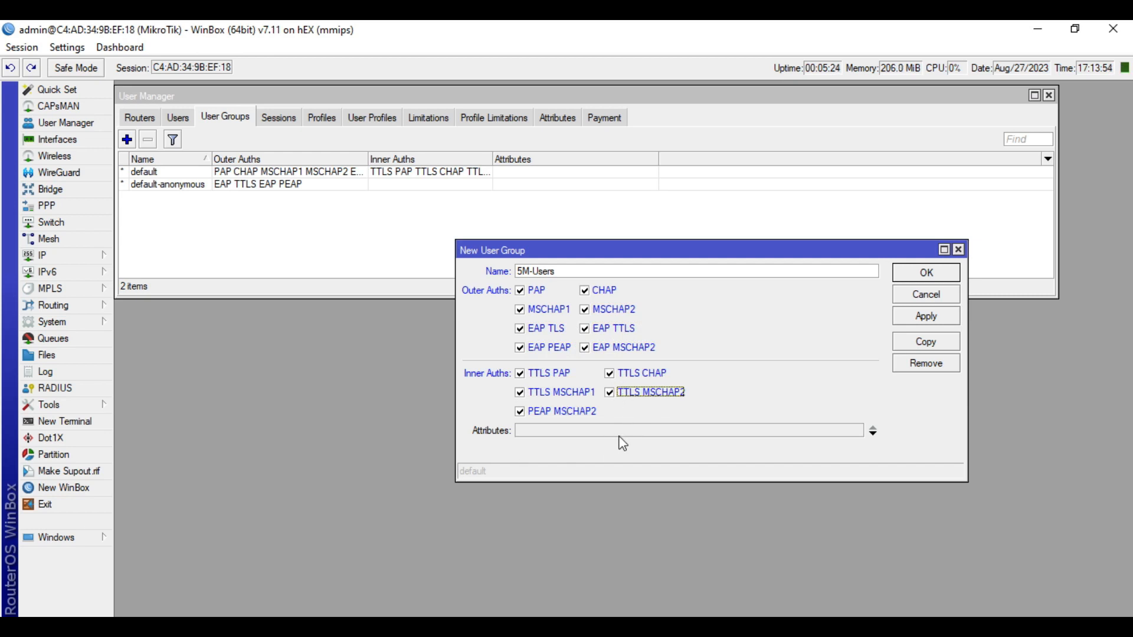
Add attribute Mikrotik-Group with value 5MB, checked against PPP profiles, and save the group
click(564, 433)
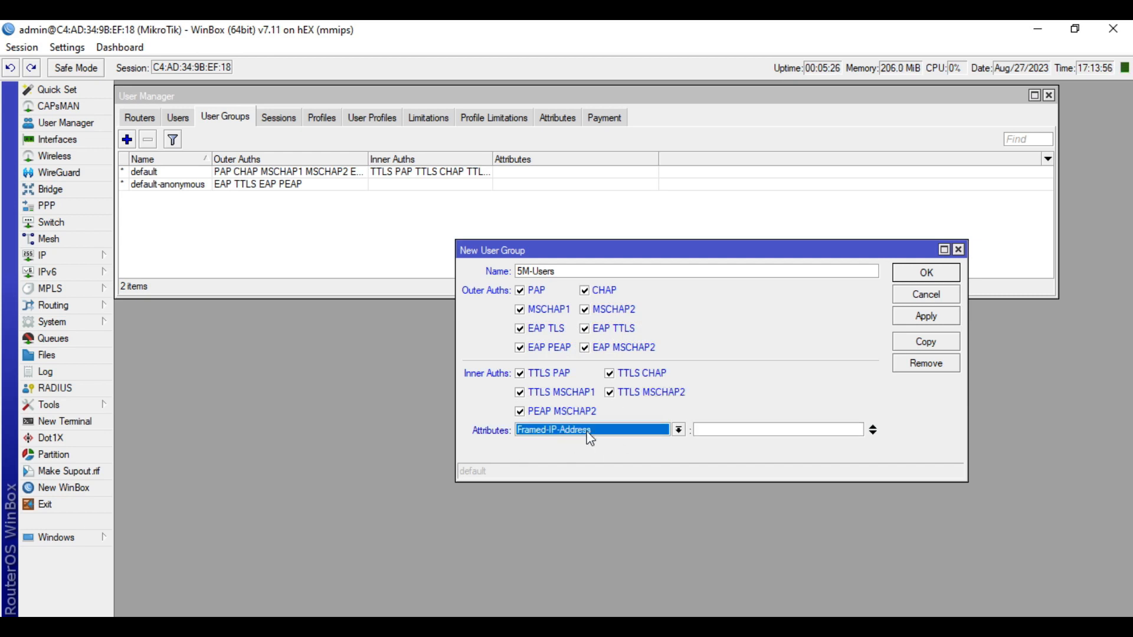
click(614, 435)
click(608, 373)
click(732, 429)
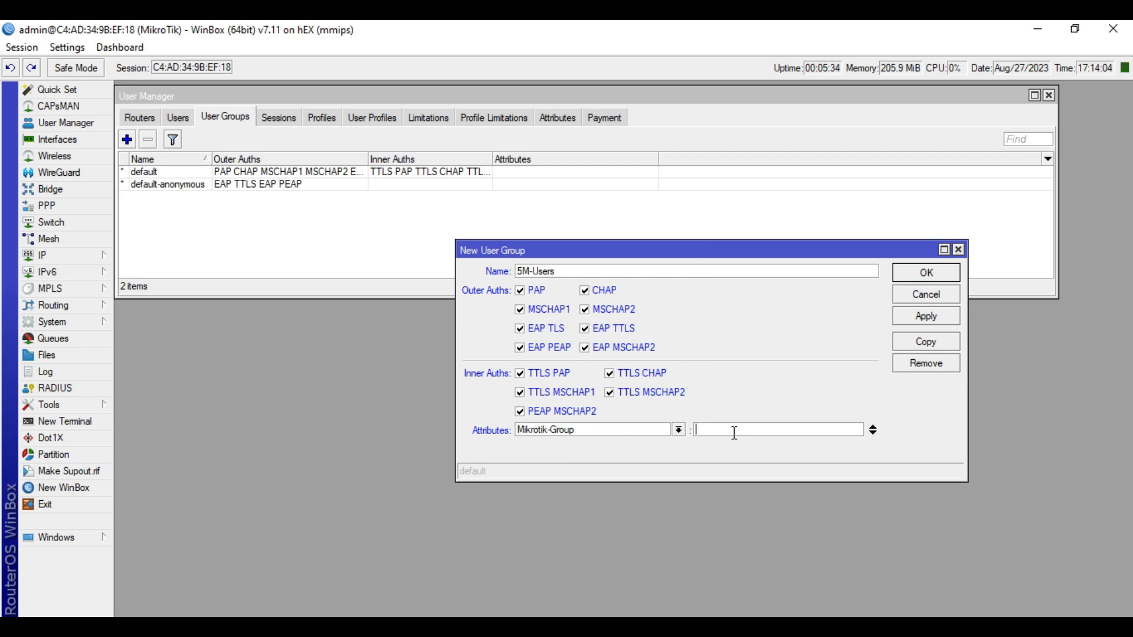
click(41, 205)
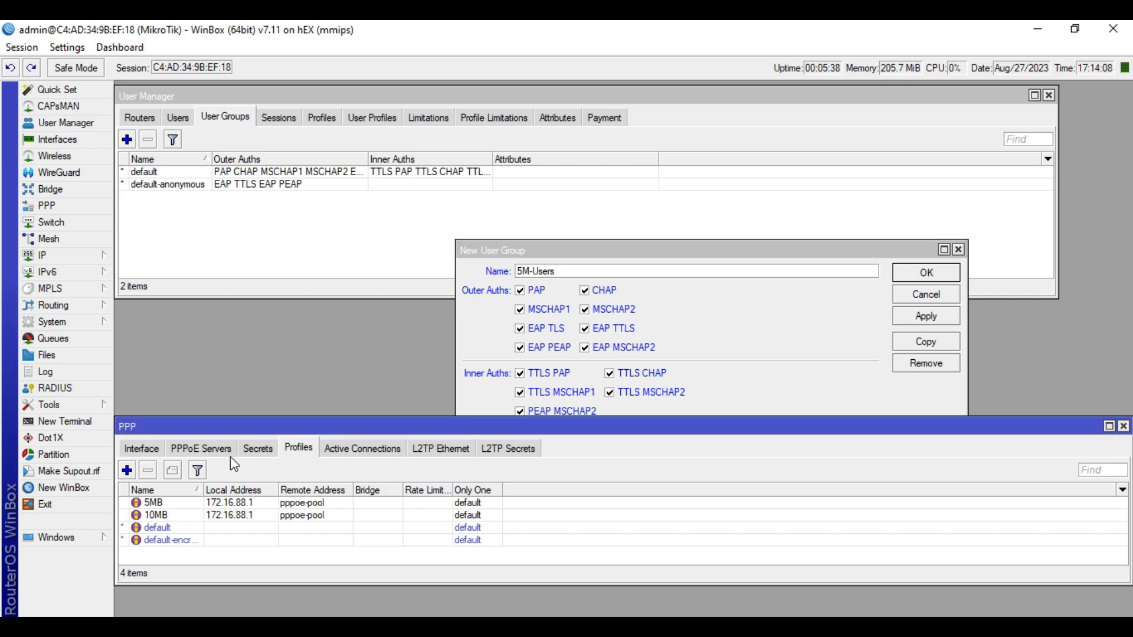
click(172, 504)
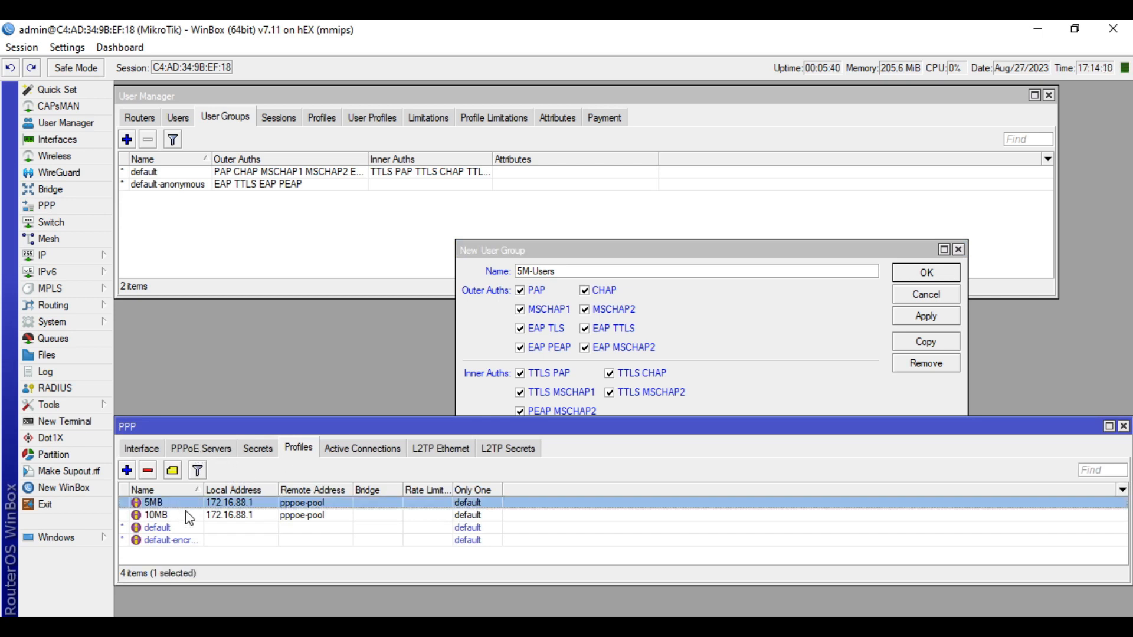
click(1123, 427)
click(733, 430)
text(5MB)
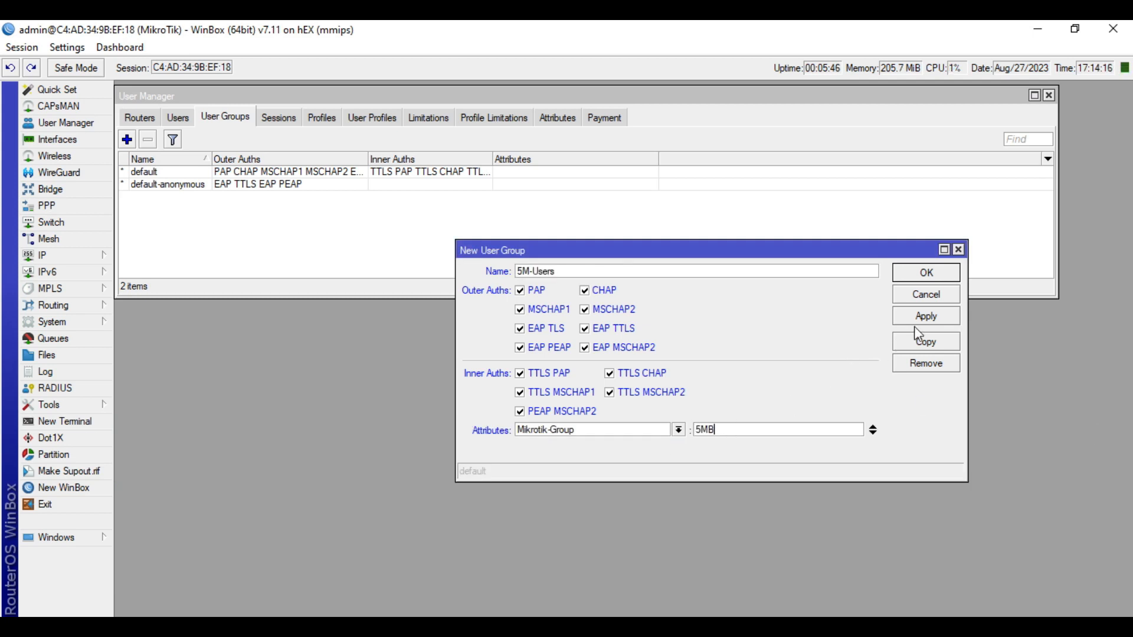
click(926, 319)
click(936, 277)
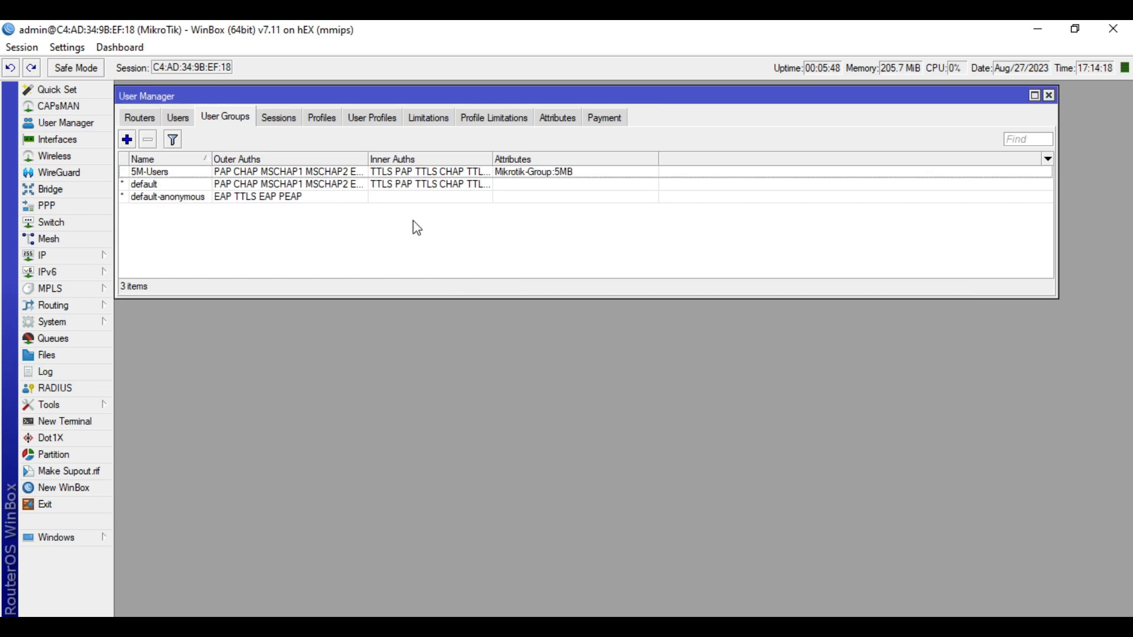
Add user group 10M-Users with every outer and inner authentication method enabled
click(127, 139)
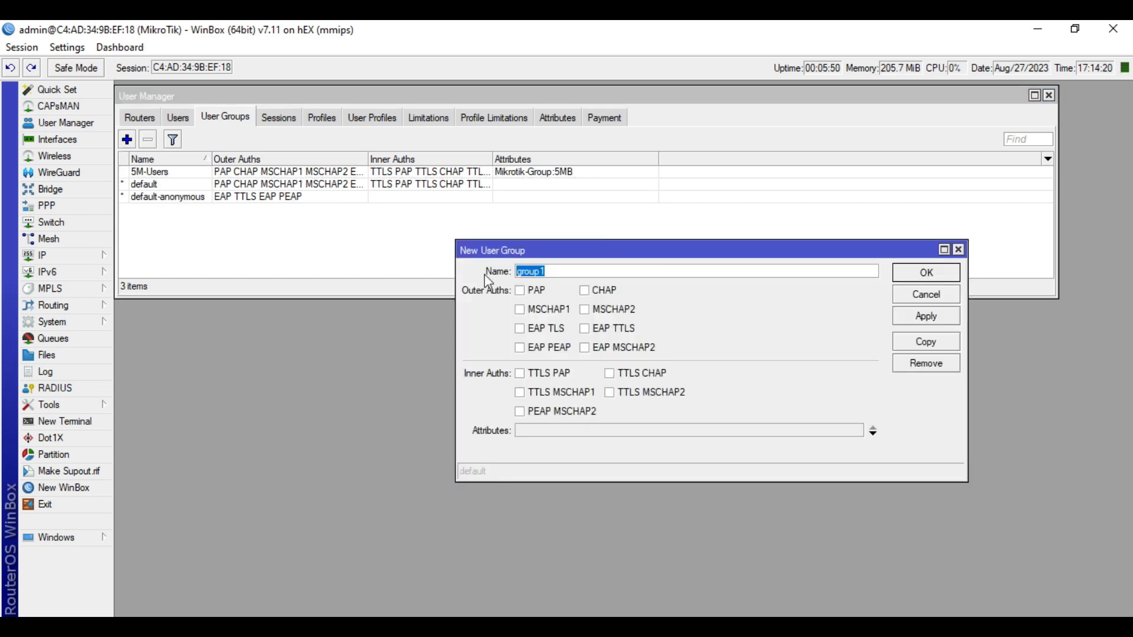
text(10M-Users)
click(519, 290)
click(519, 309)
click(519, 328)
click(519, 347)
click(585, 347)
click(585, 329)
click(584, 309)
click(585, 291)
click(538, 374)
click(538, 393)
click(534, 412)
click(614, 393)
click(614, 374)
Add attribute Mikrotik-Group with value 10MB, checked against PPP profiles, and save the group
click(582, 431)
click(614, 431)
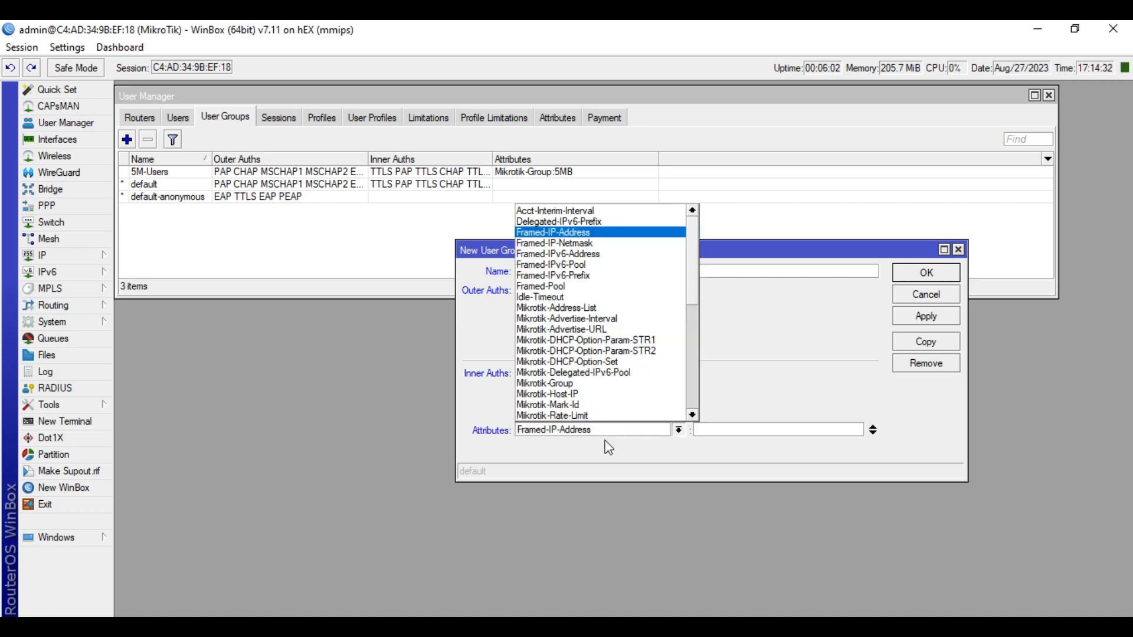
click(575, 384)
click(743, 429)
text(10MB)
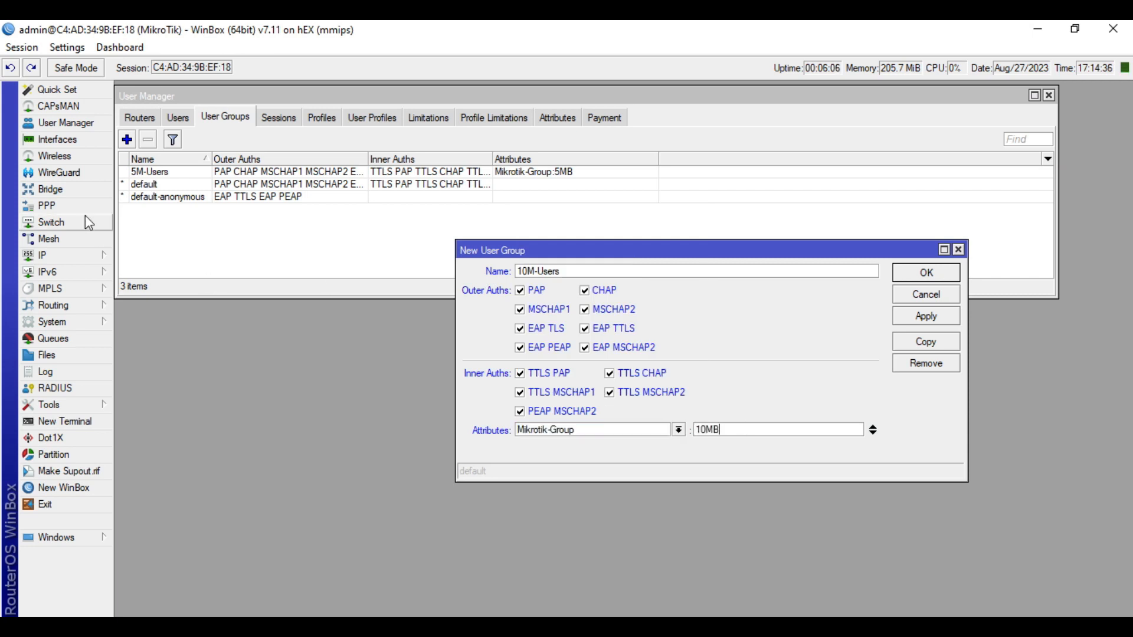
click(45, 206)
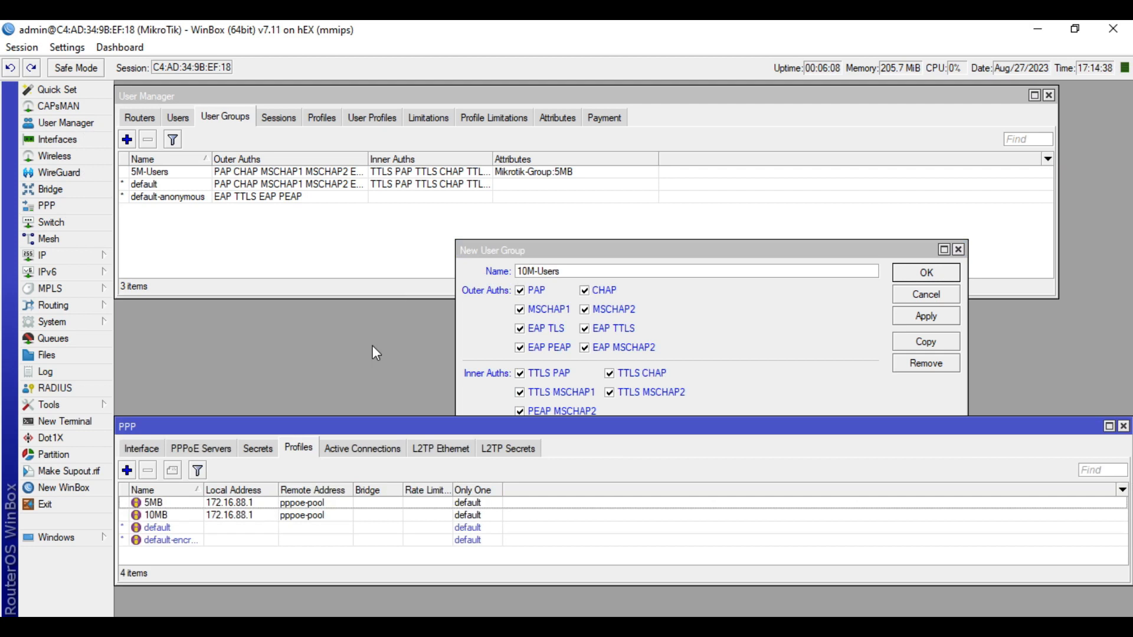
click(190, 519)
click(1123, 426)
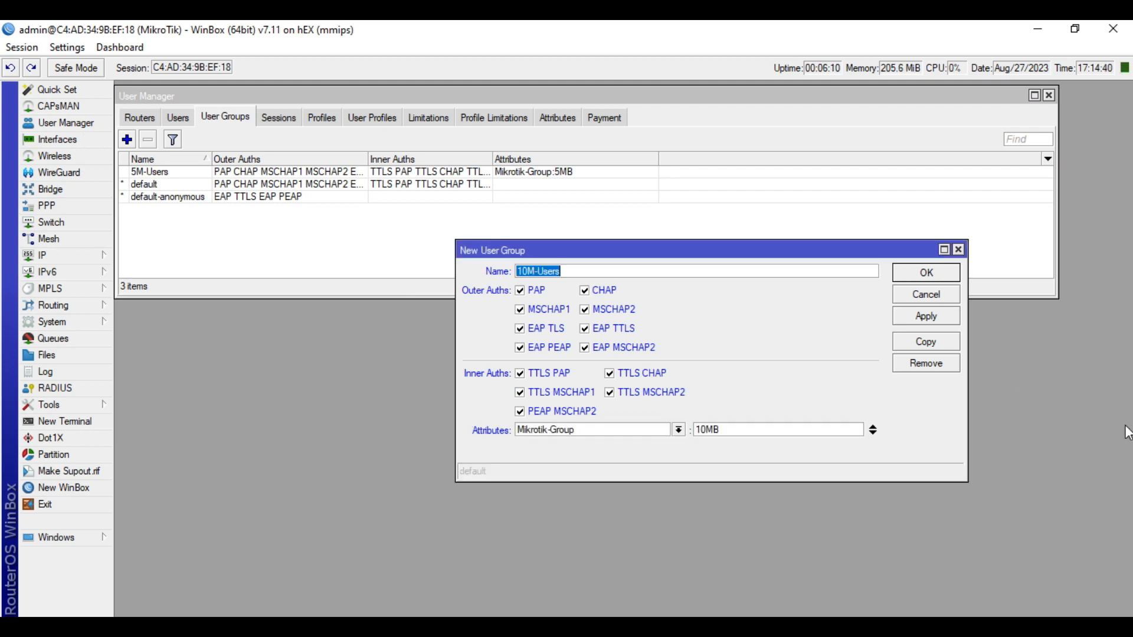
click(940, 274)
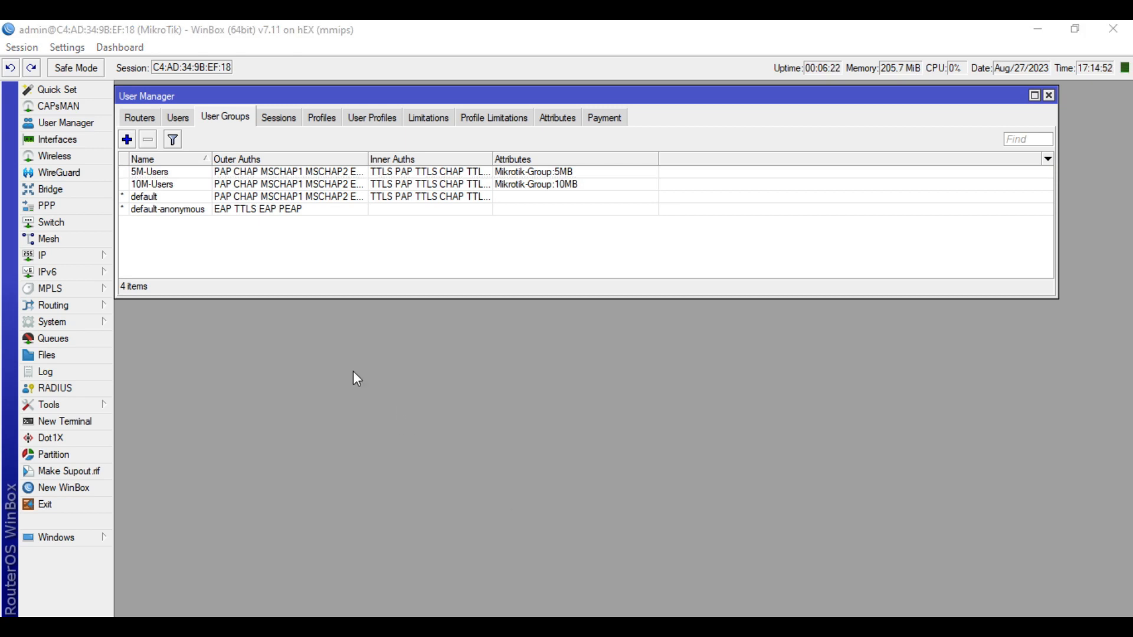
Create user user1 with a password in the 5M-Users group
click(186, 118)
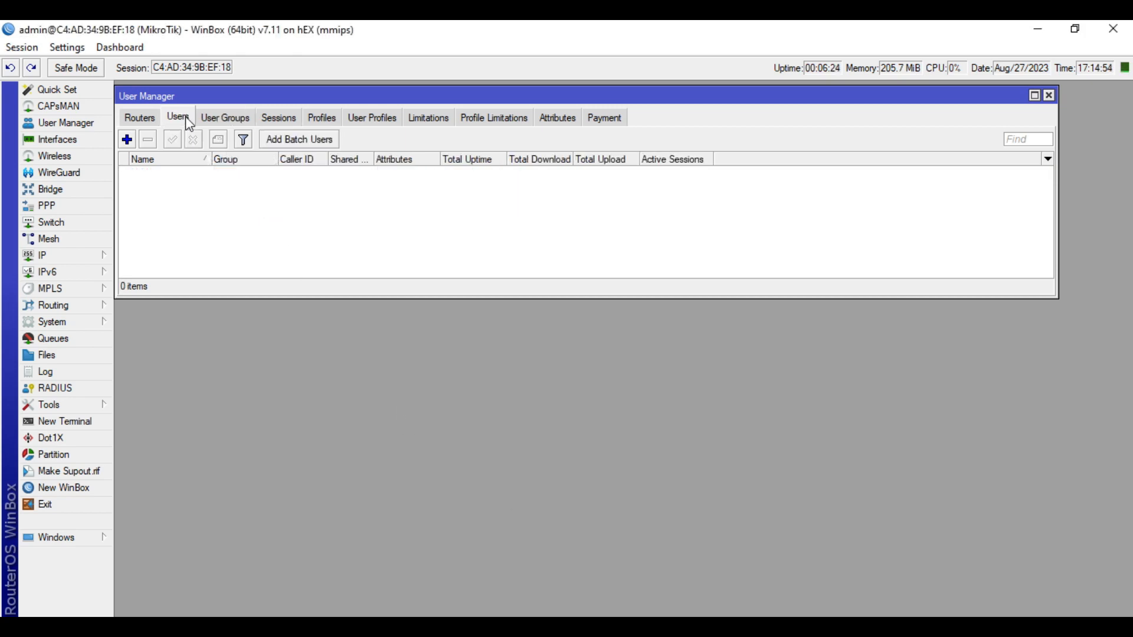
click(127, 140)
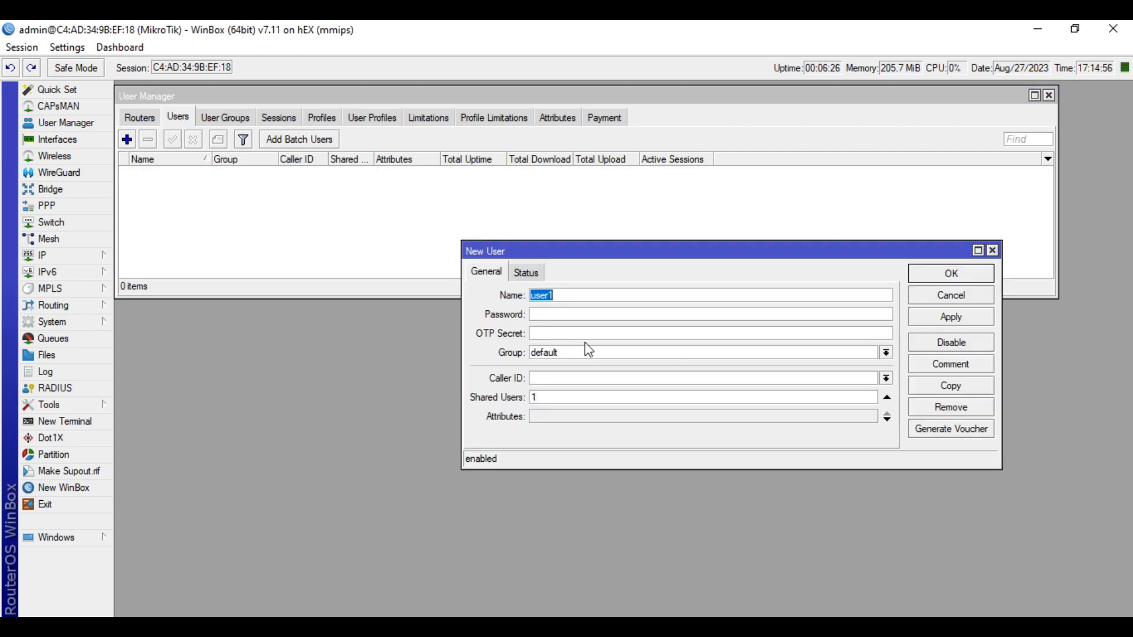
click(582, 314)
text(1234)
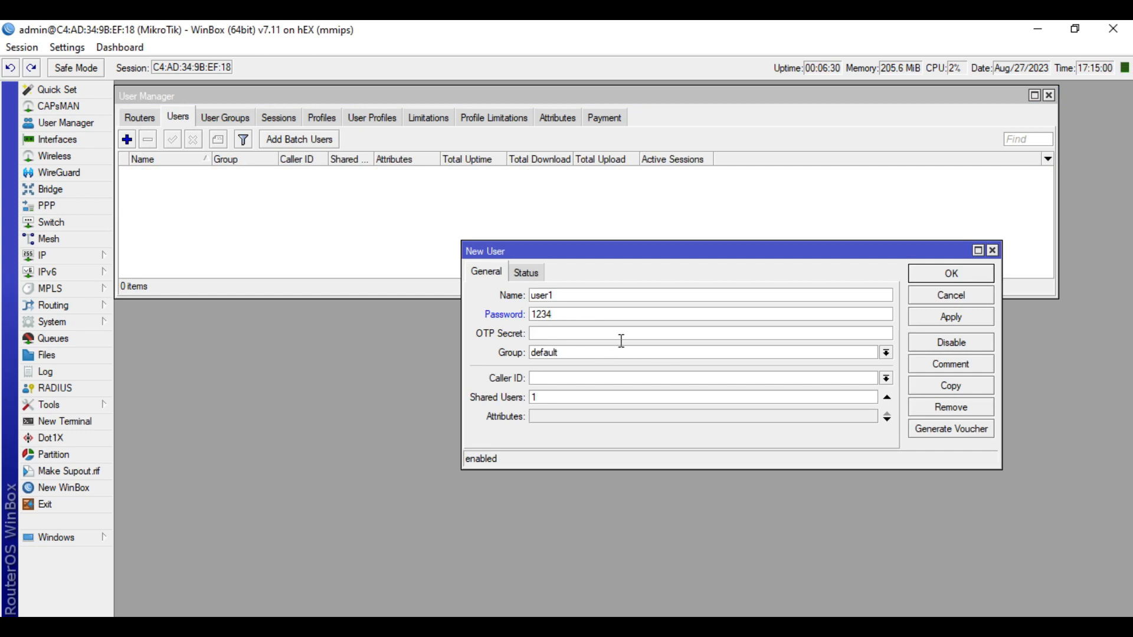
click(611, 353)
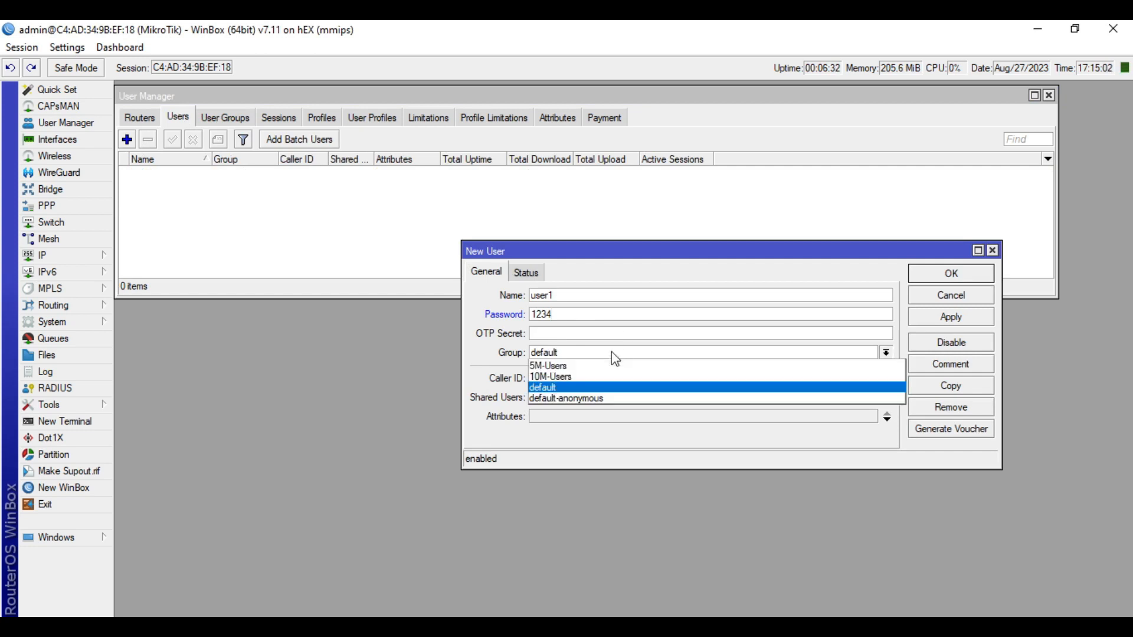
click(596, 369)
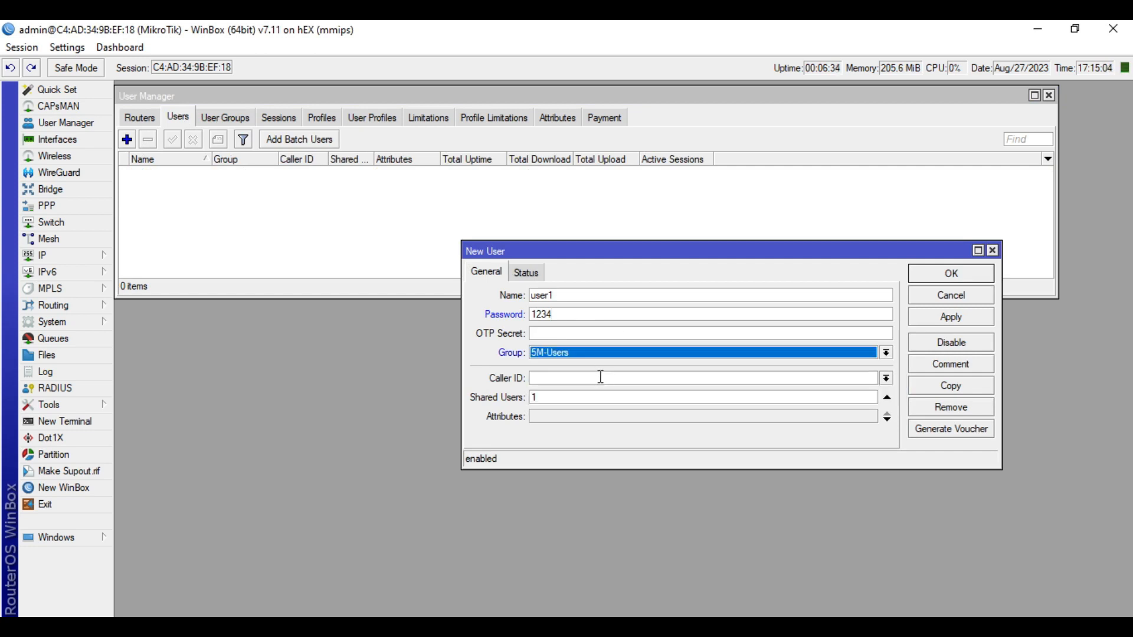
click(952, 318)
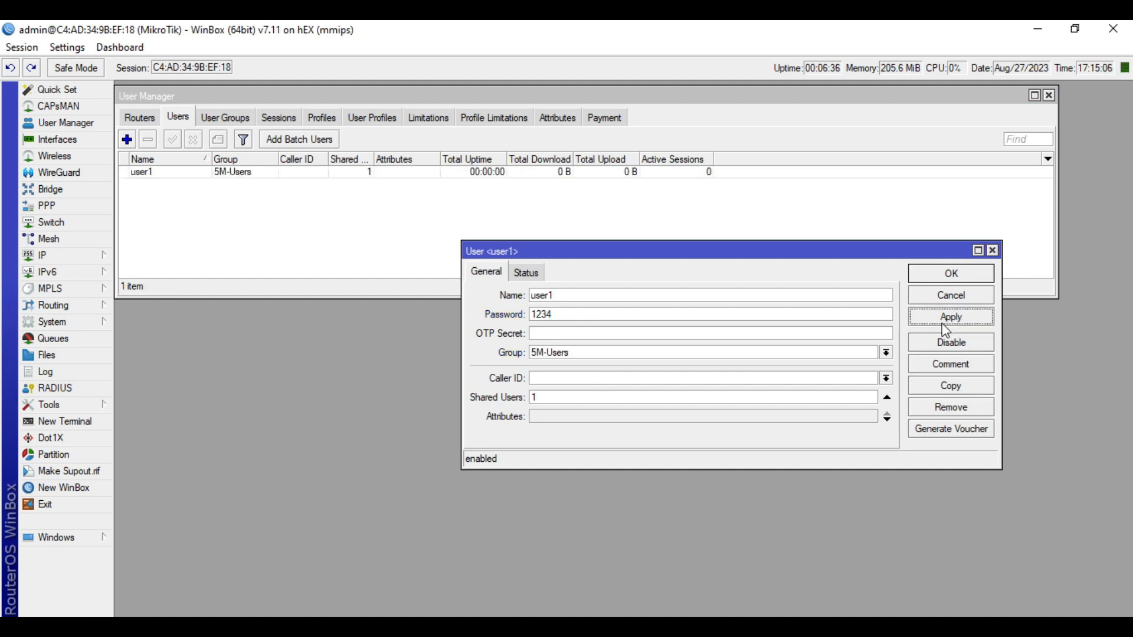
click(956, 275)
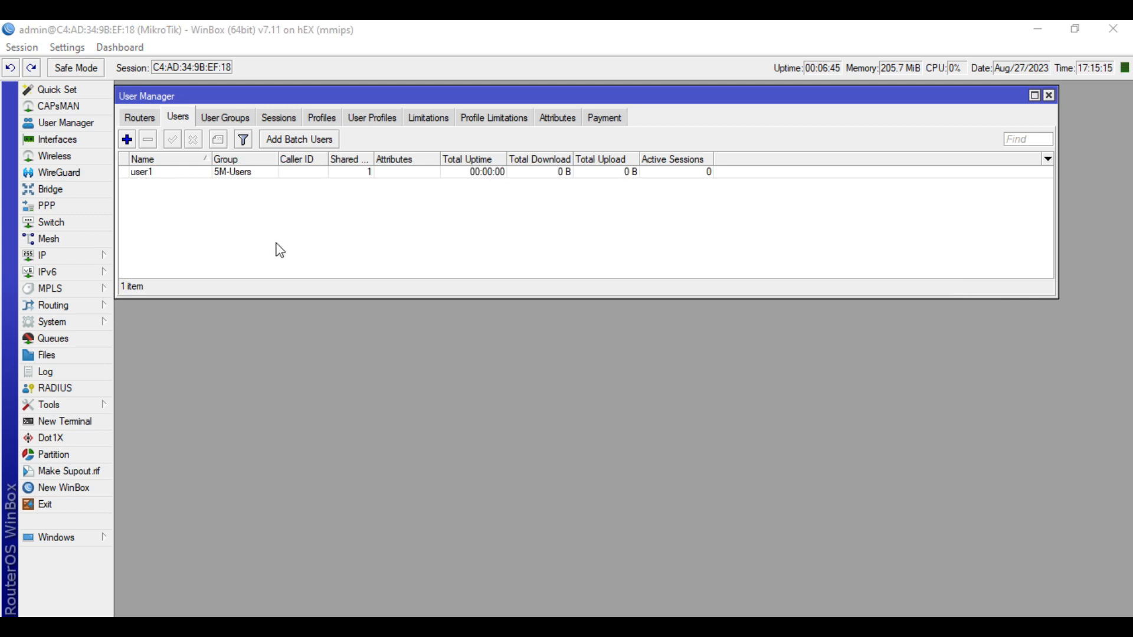
Reopen user1 to review its Shared Users value, then close it
double_click(268, 172)
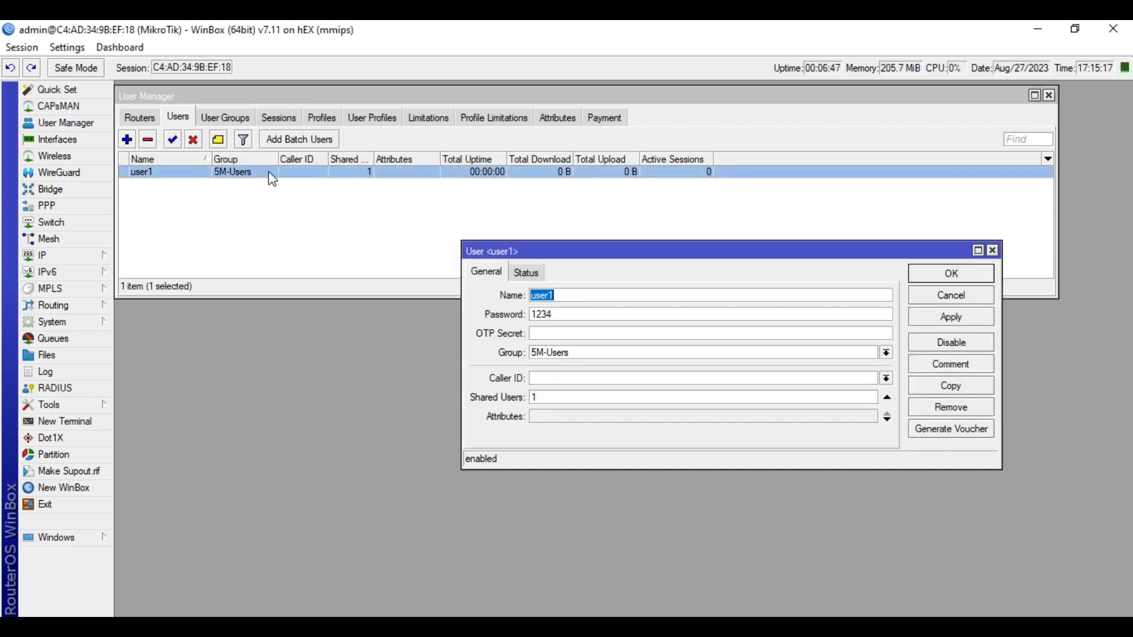
drag(549, 399, 496, 391)
click(952, 275)
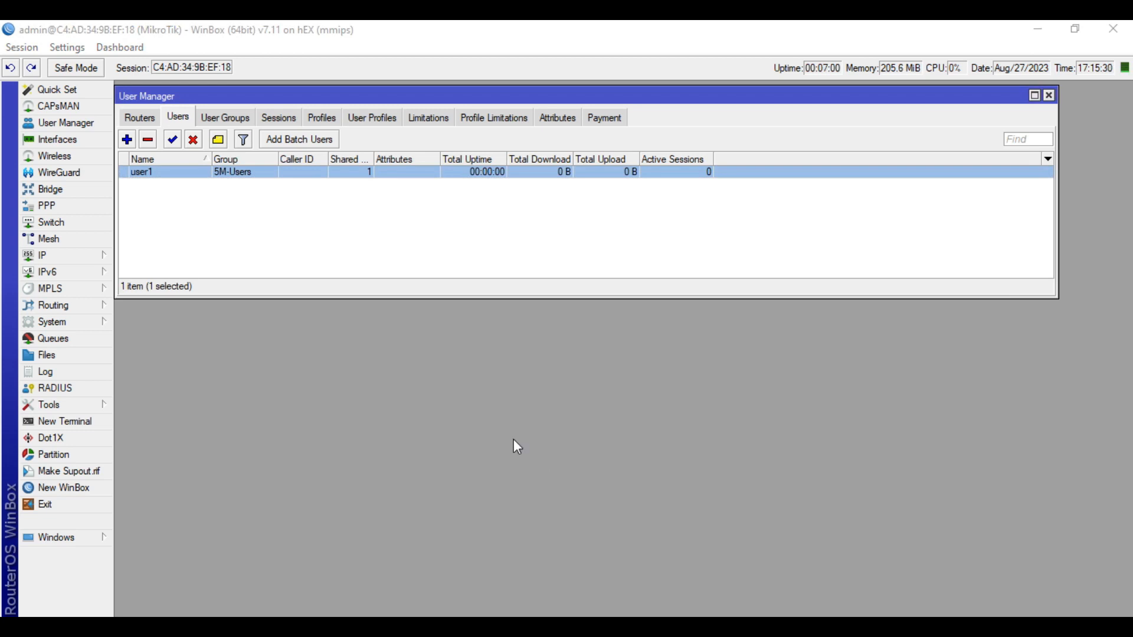
click(253, 177)
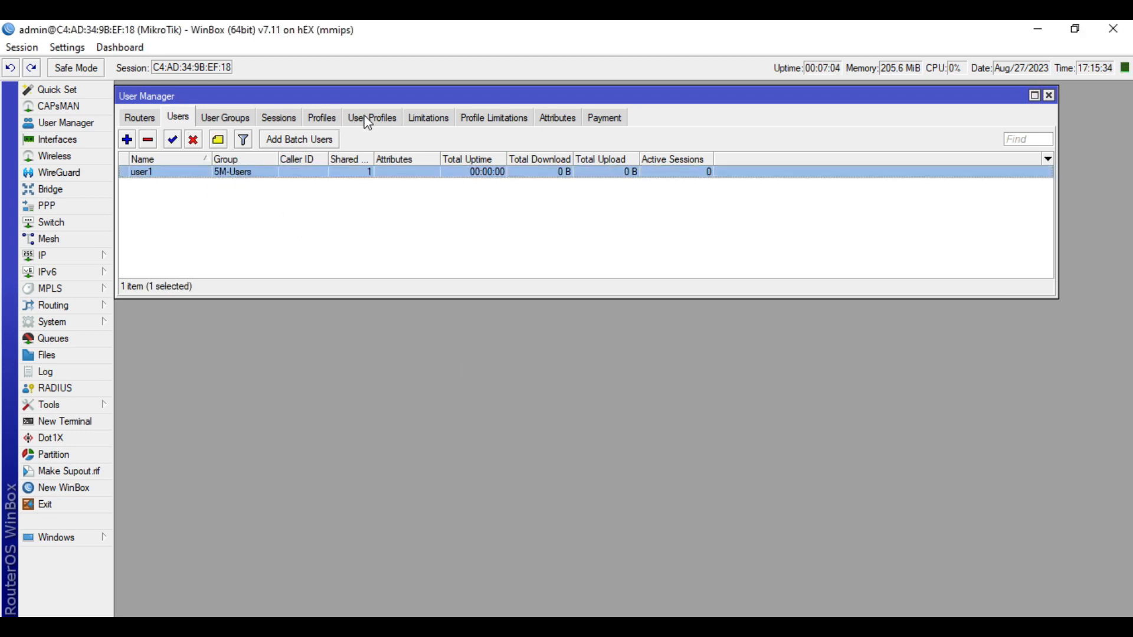
Assign the SP1-Php500 user profile to user1
click(387, 120)
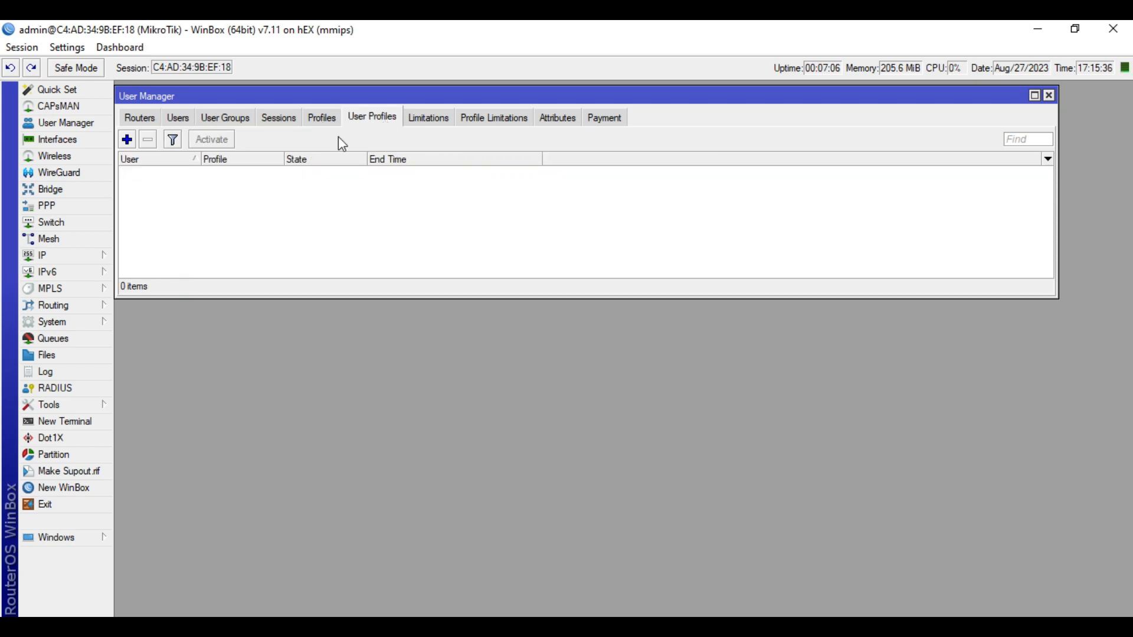
click(126, 140)
click(572, 302)
click(571, 313)
click(569, 321)
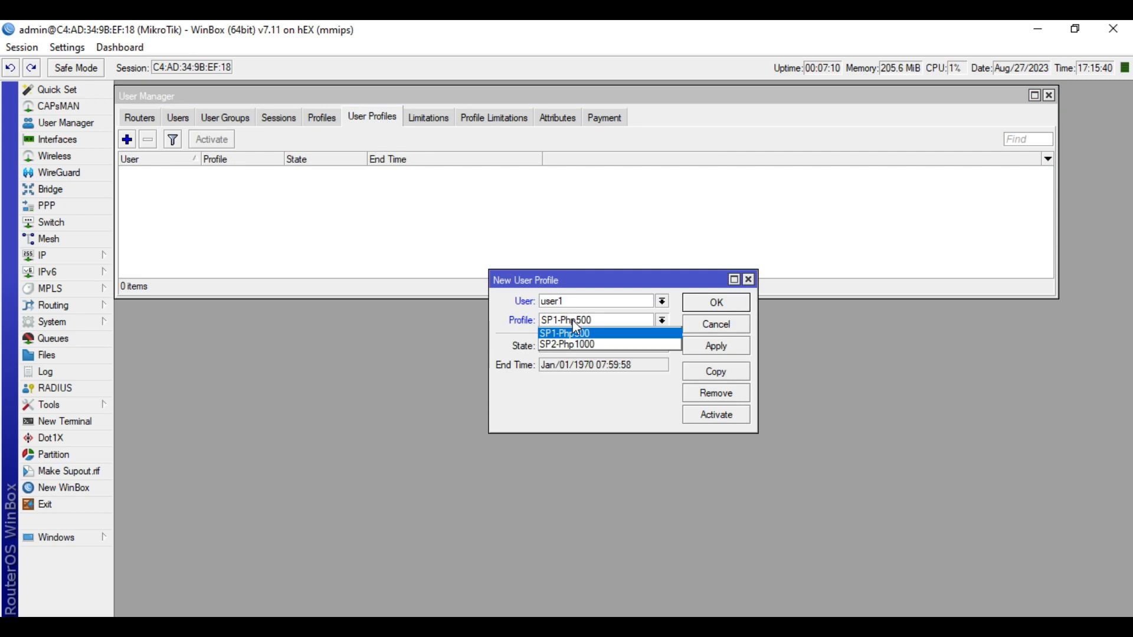
click(518, 322)
click(566, 321)
click(565, 335)
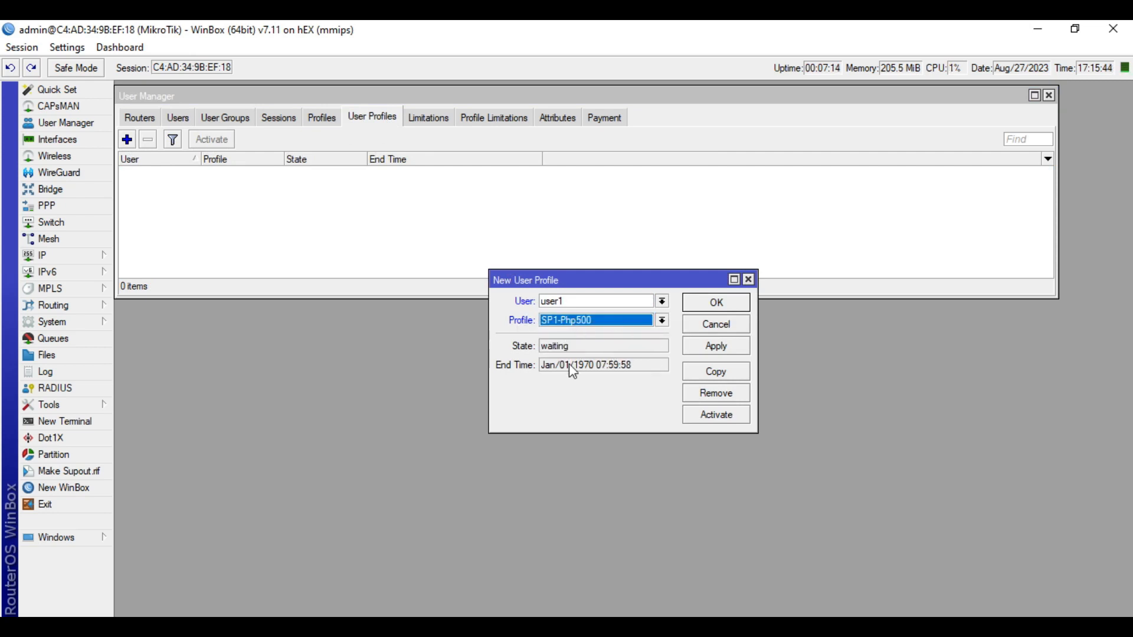
click(717, 347)
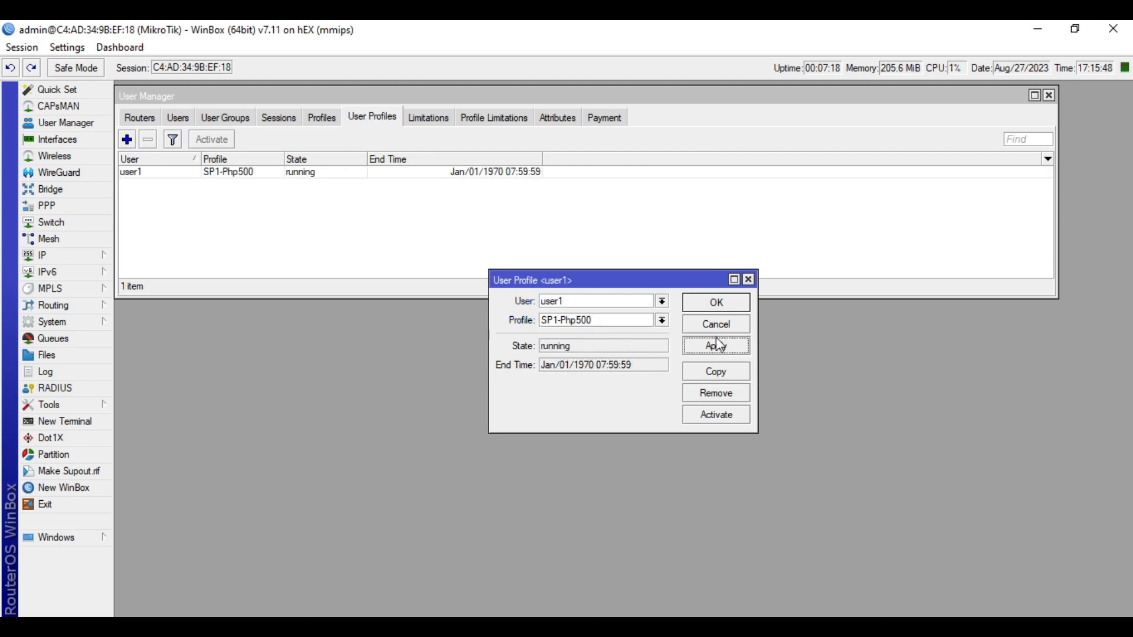
click(717, 304)
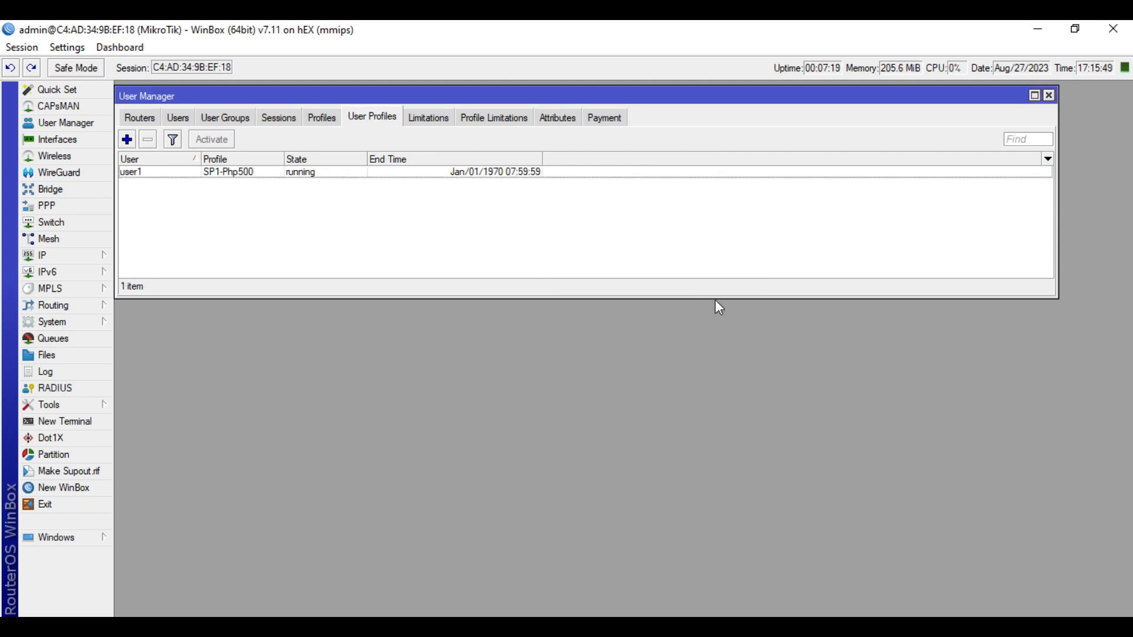
Activate user1's SP1-Php500 profile and check its details
click(308, 177)
click(214, 142)
click(305, 190)
click(298, 170)
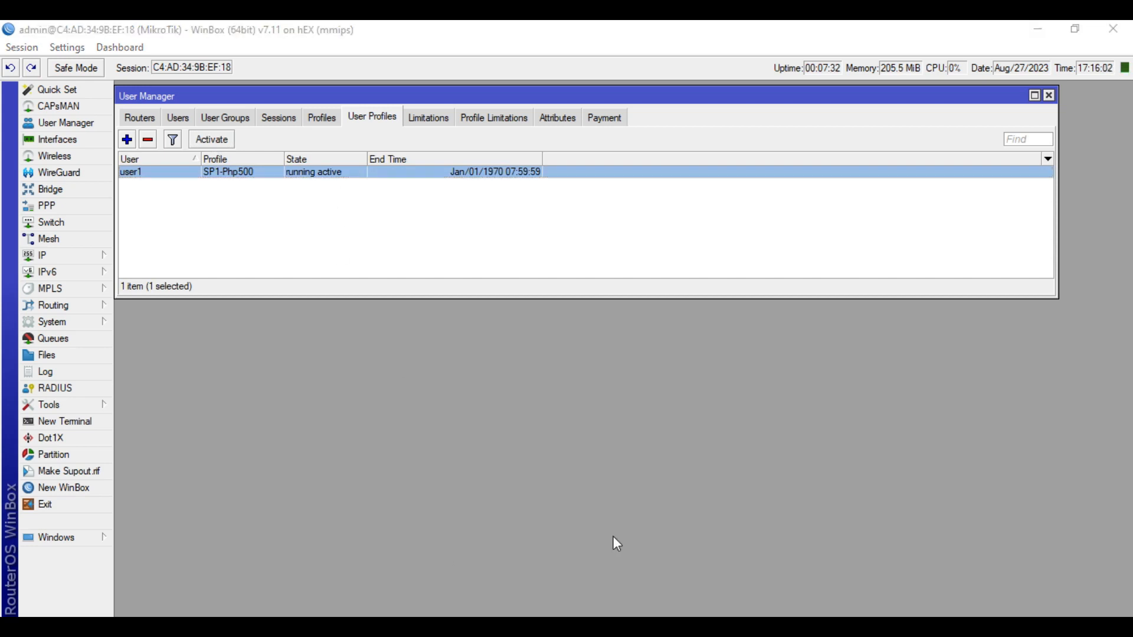
click(321, 187)
click(317, 176)
double_click(247, 172)
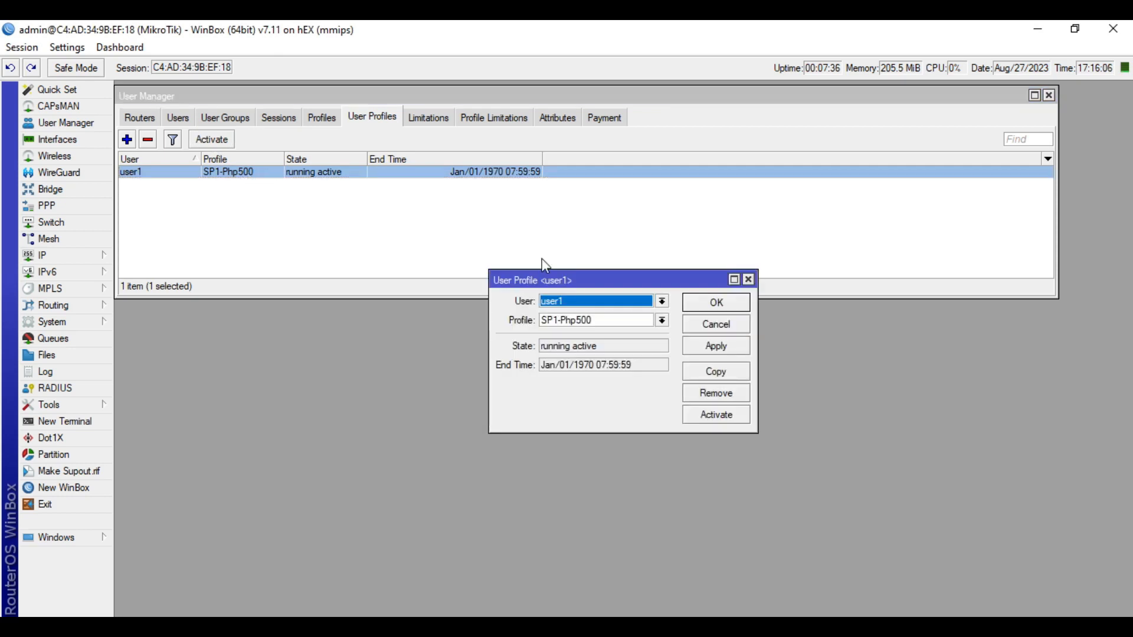
click(684, 324)
Review user1's settings in the users list, then close and deselect it
click(179, 118)
double_click(212, 172)
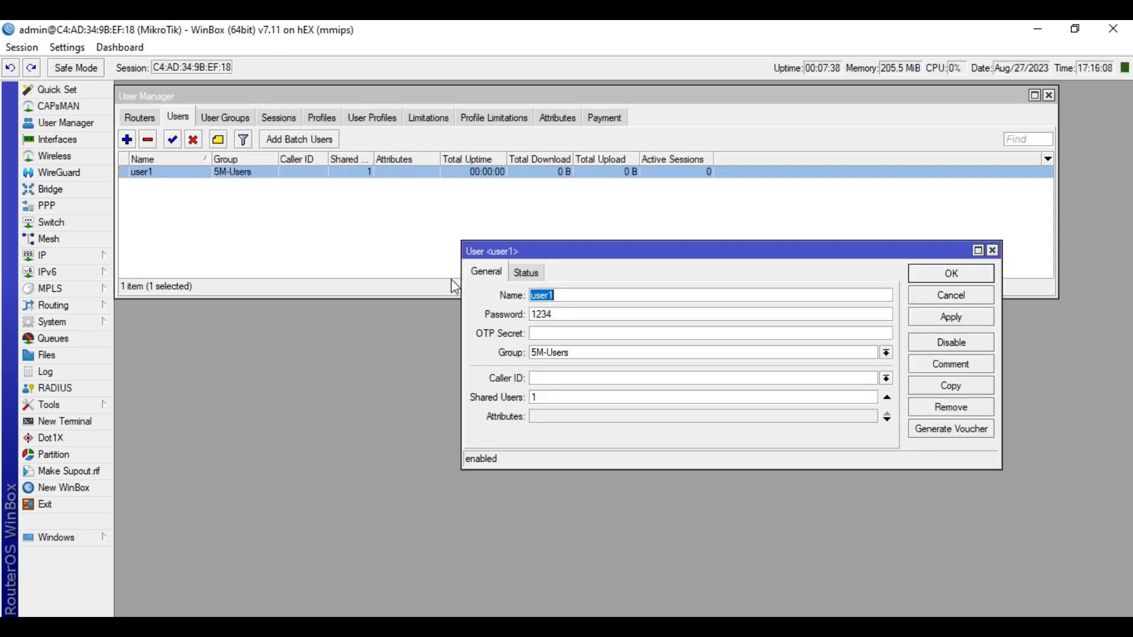
click(952, 295)
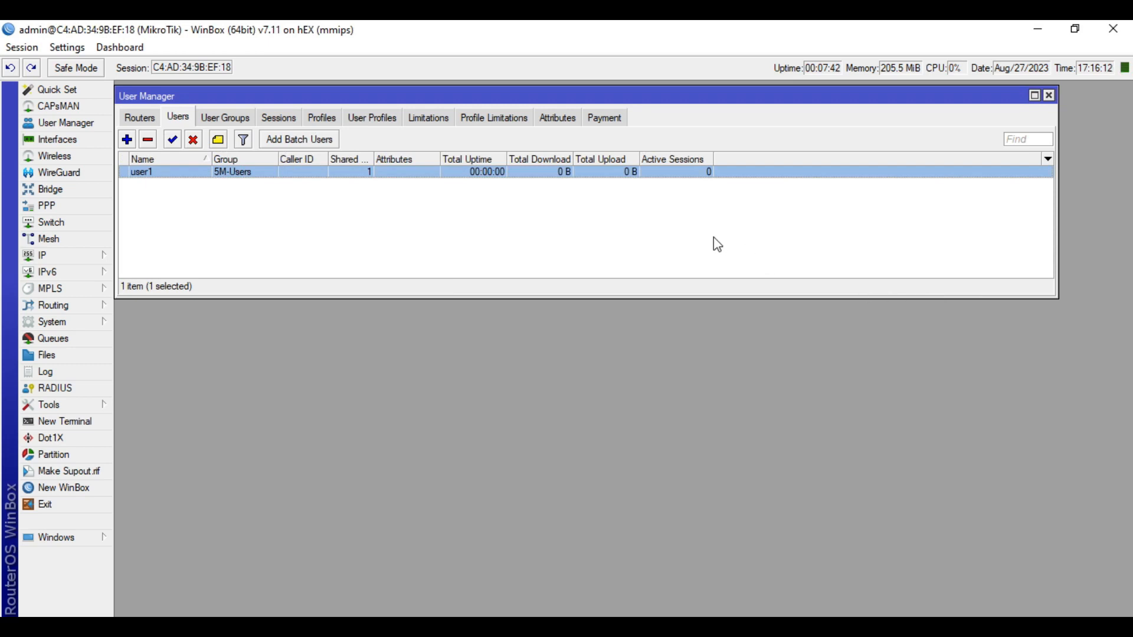
click(357, 239)
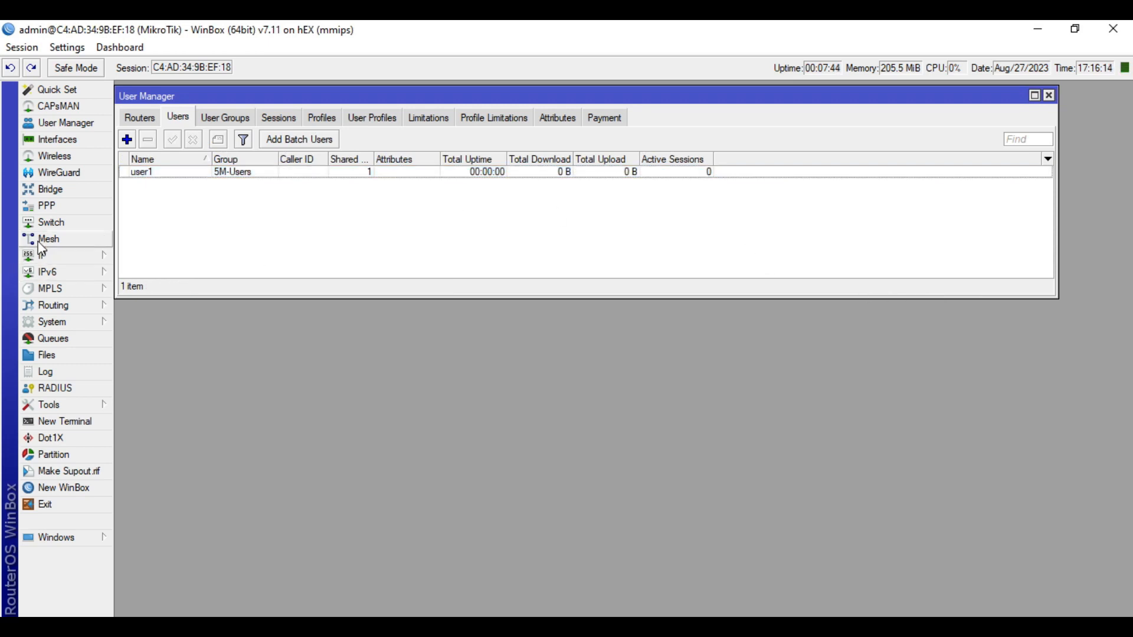
Add a ppp RADIUS server entry at 127.0.0.1 with the shared secret
click(43, 389)
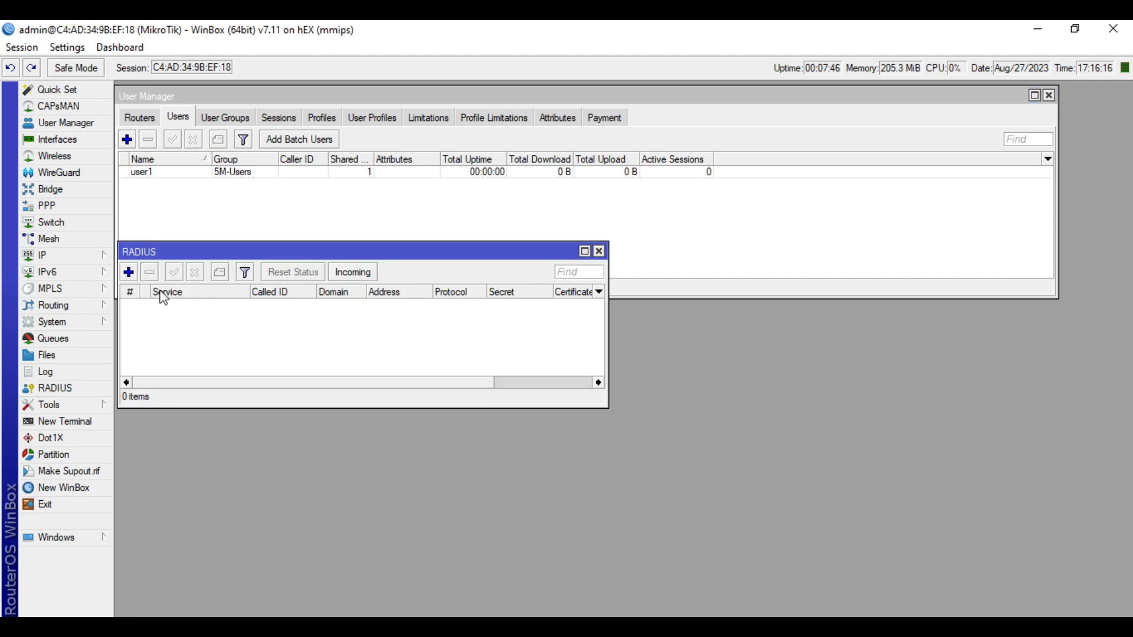
click(128, 272)
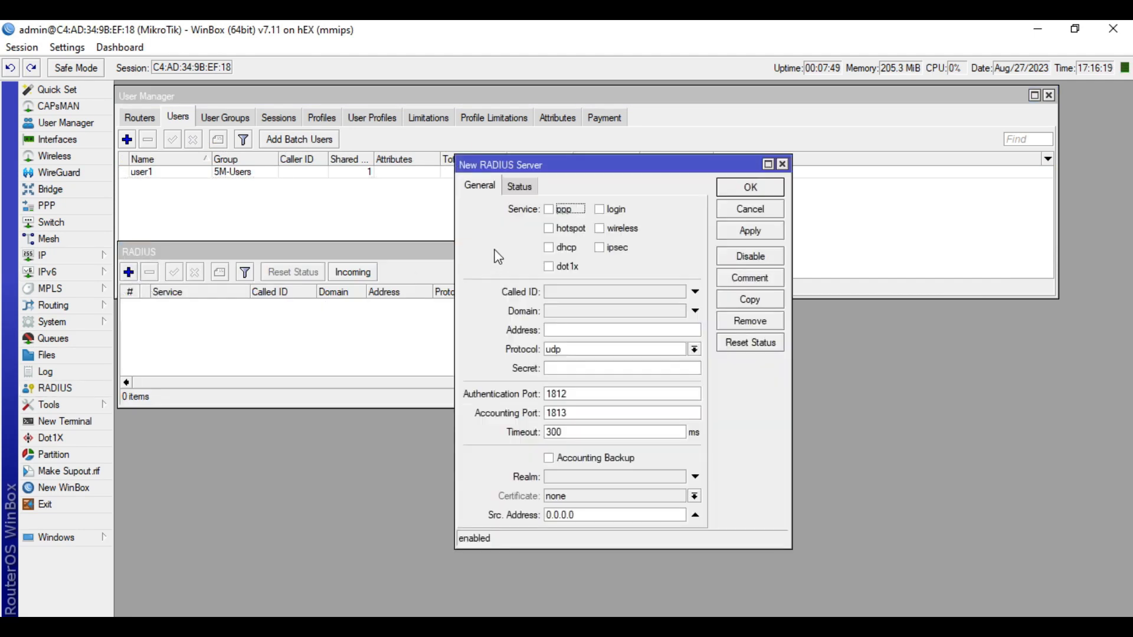
click(548, 211)
click(579, 332)
text(127.0.0.1)
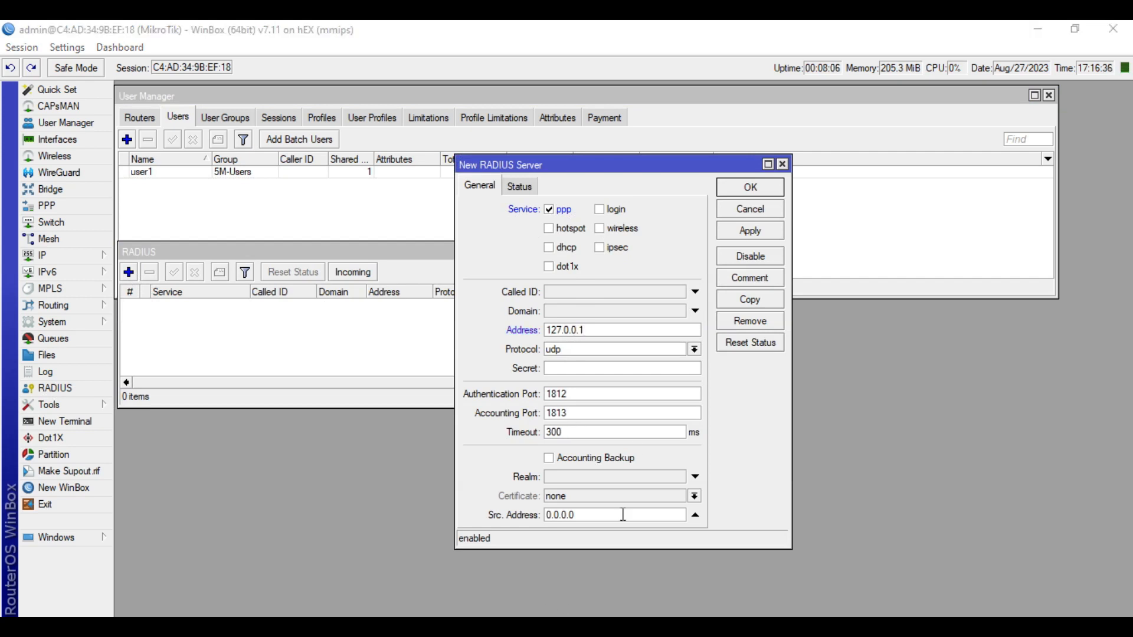
drag(605, 331, 543, 332)
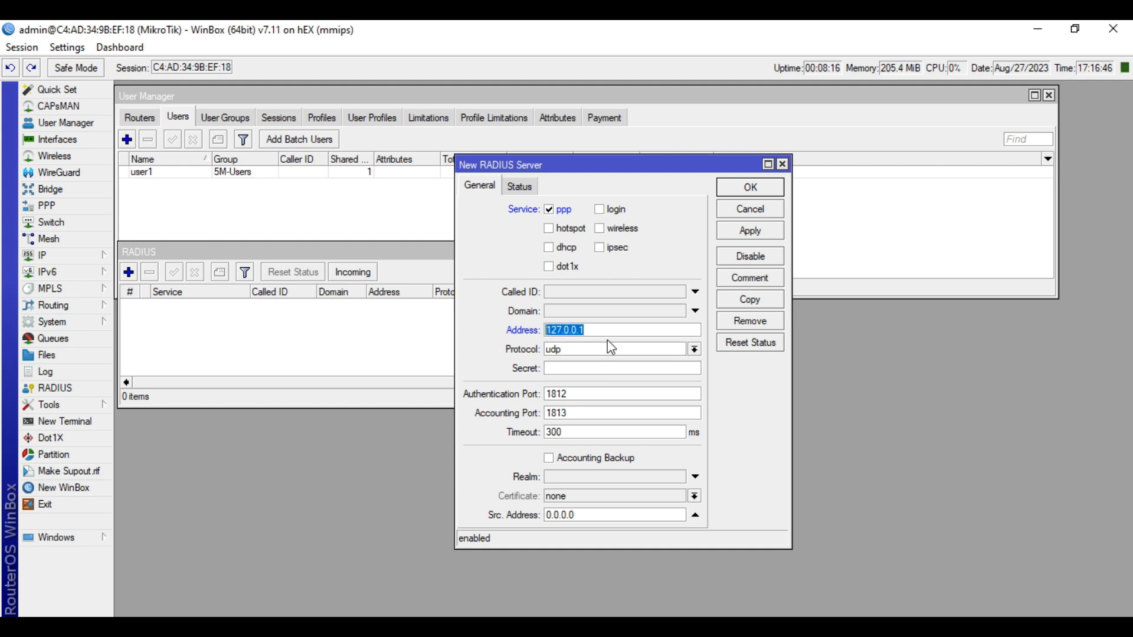
click(585, 376)
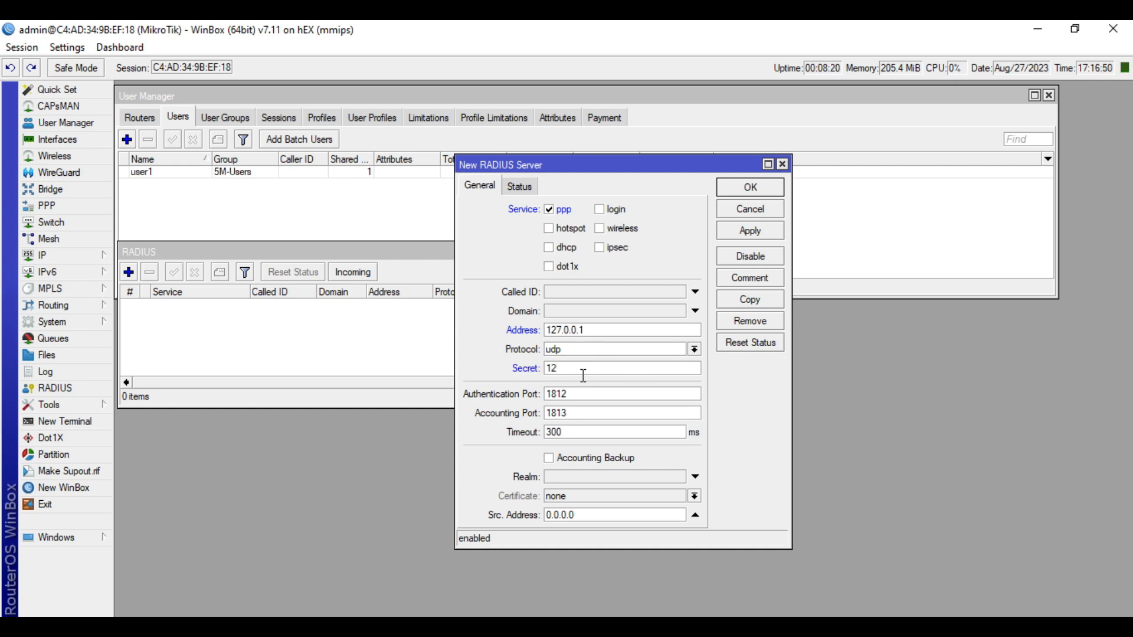
text(123456)
click(750, 230)
click(756, 193)
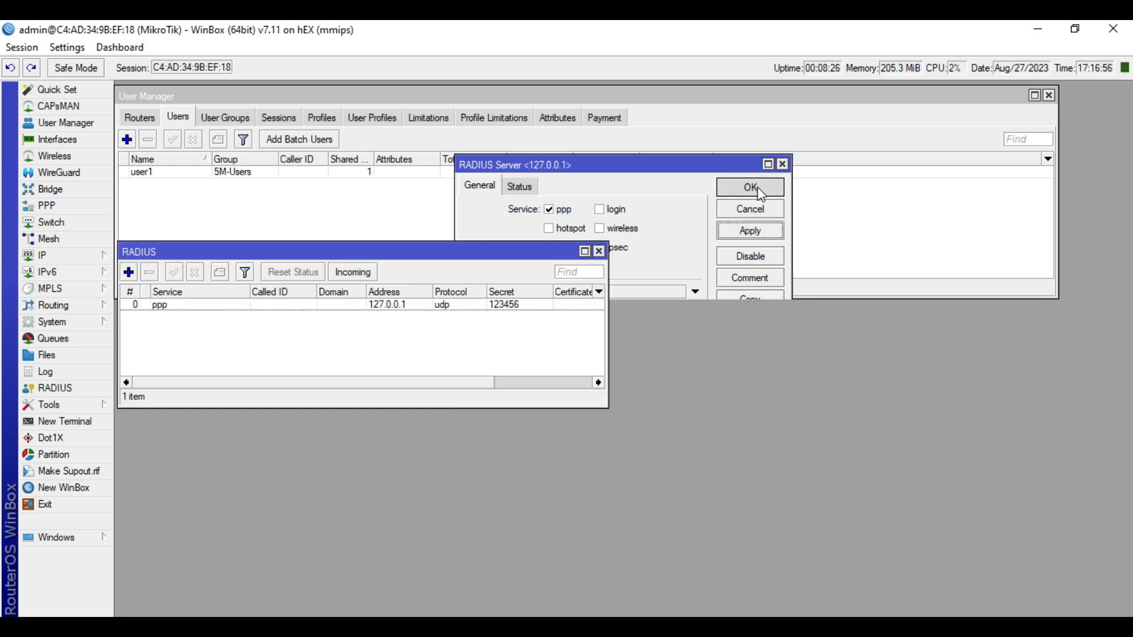
Enable accepting incoming RADIUS requests on port 3799
click(352, 273)
click(585, 299)
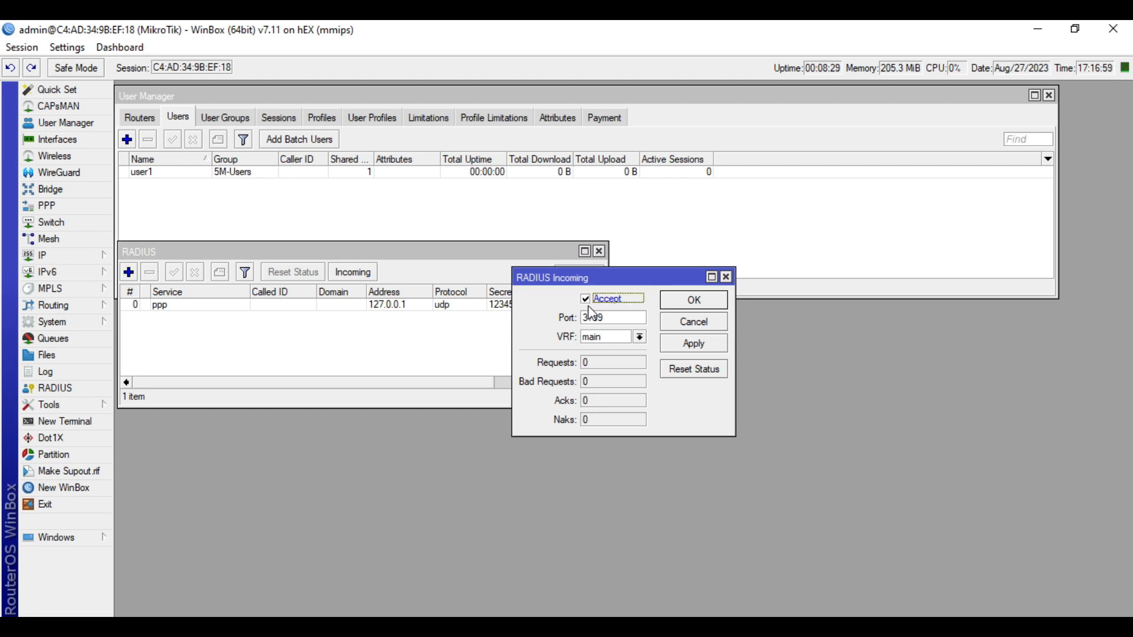
double_click(614, 318)
click(603, 318)
click(716, 351)
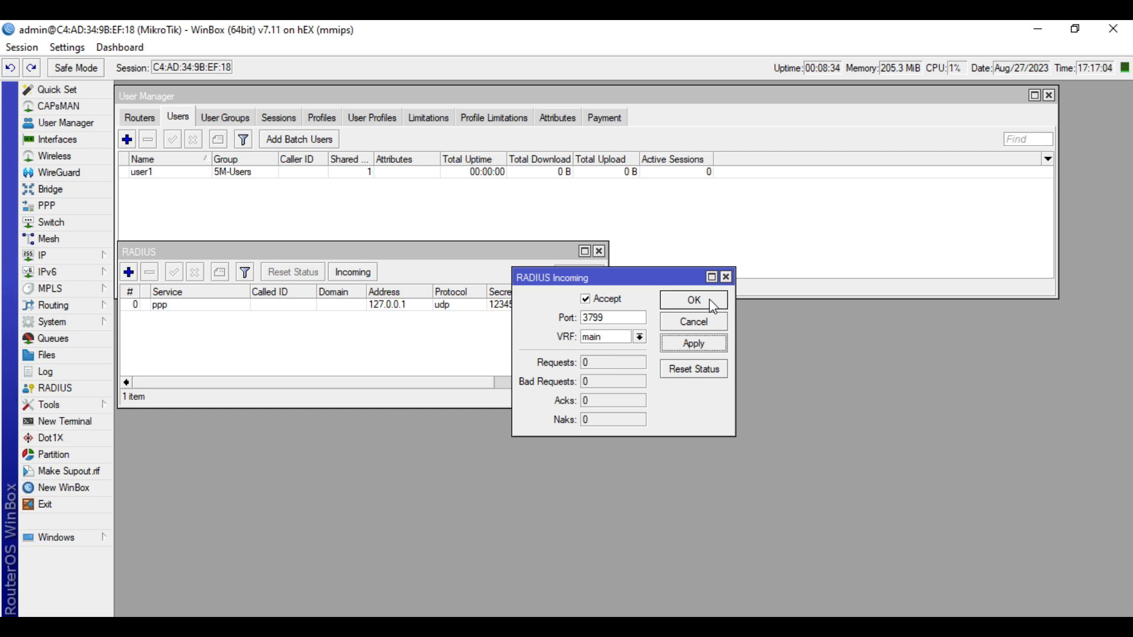
click(711, 303)
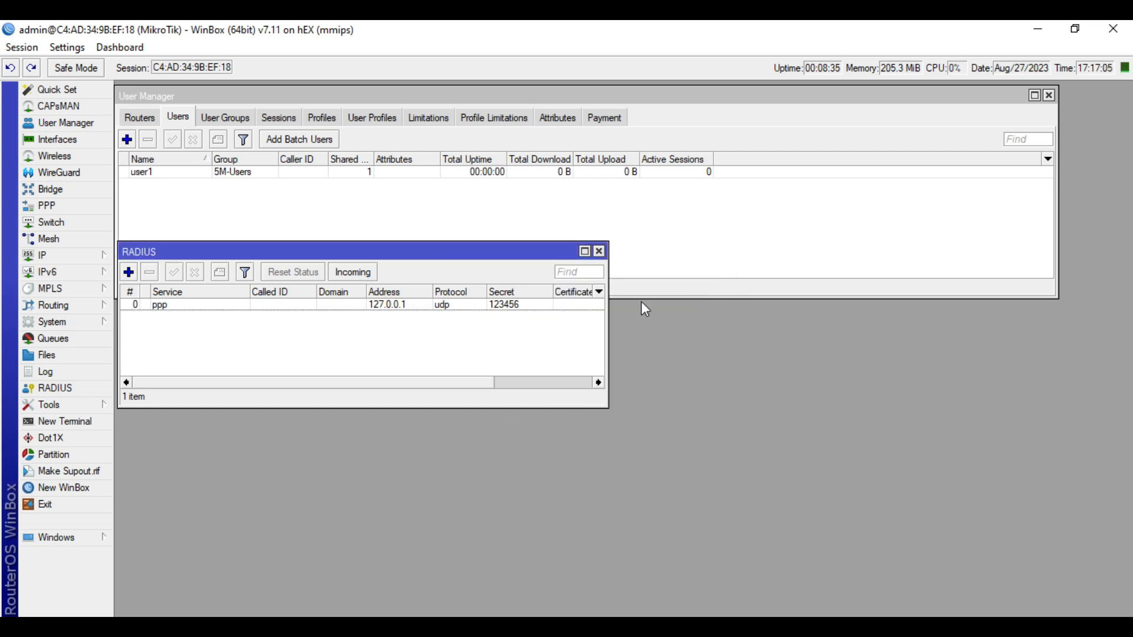
Set PPP authentication to use RADIUS with accounting off, then show User Manager's Routers list
click(599, 253)
click(80, 206)
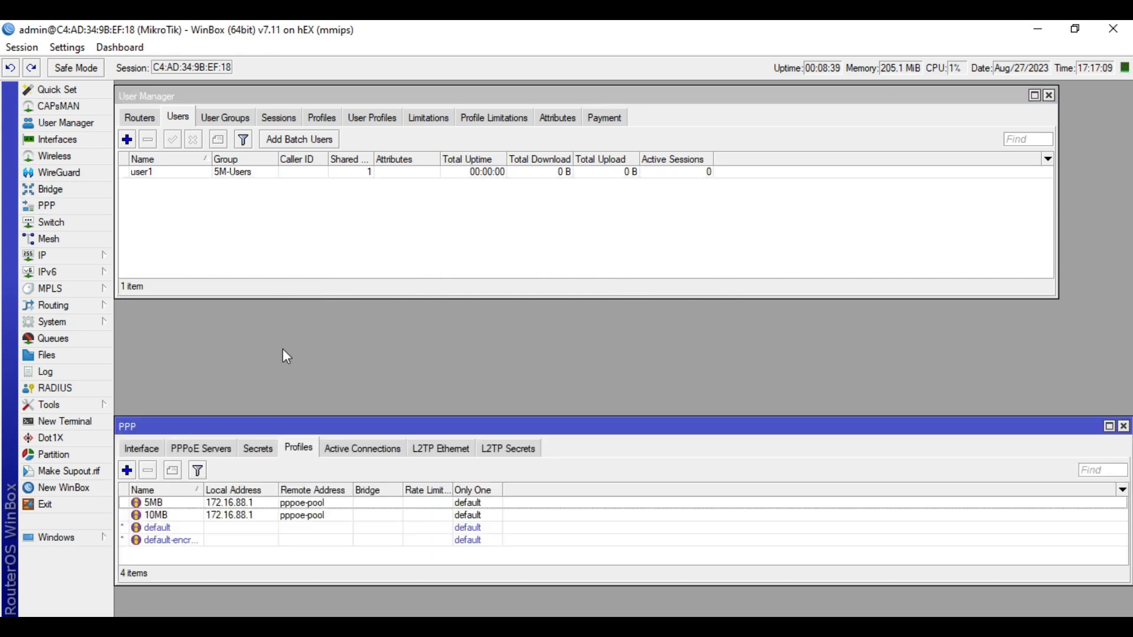
click(259, 450)
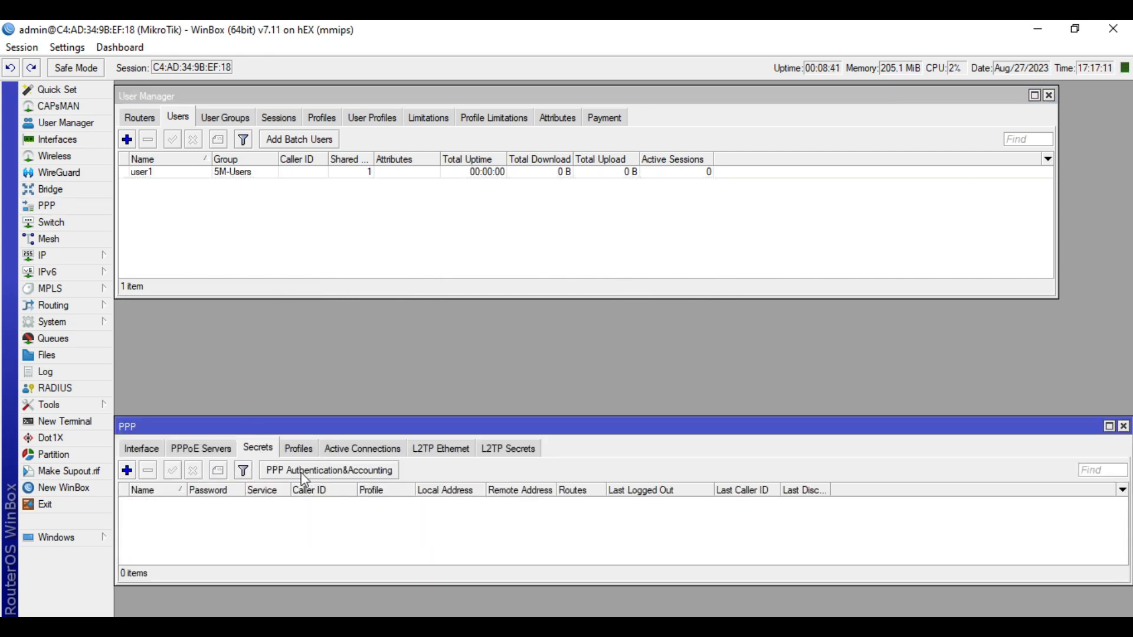
click(368, 473)
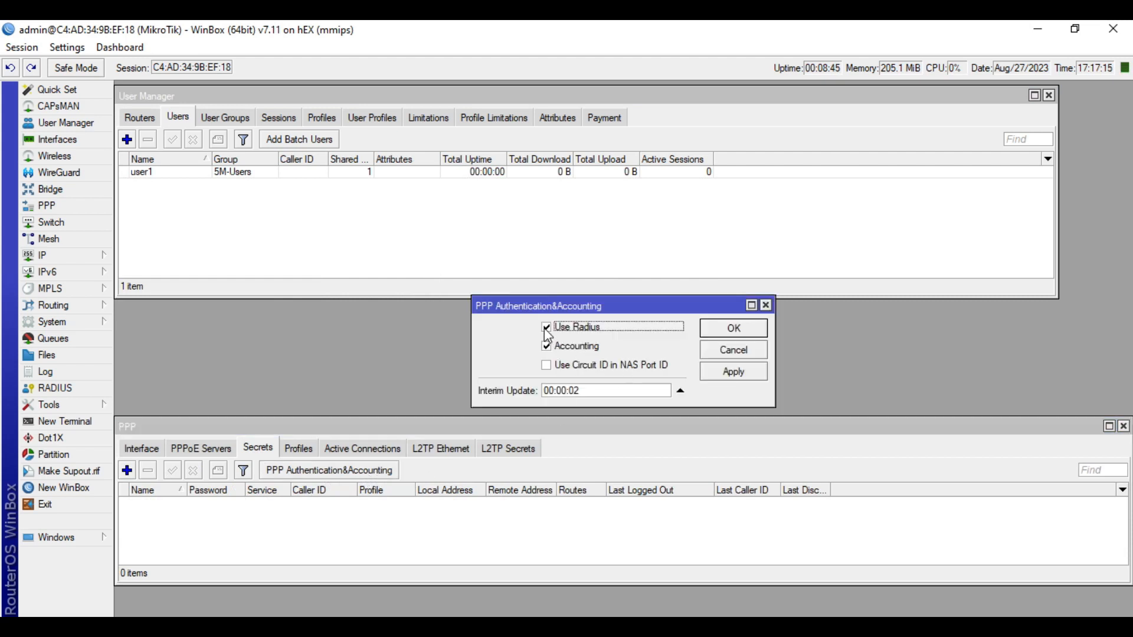
click(547, 347)
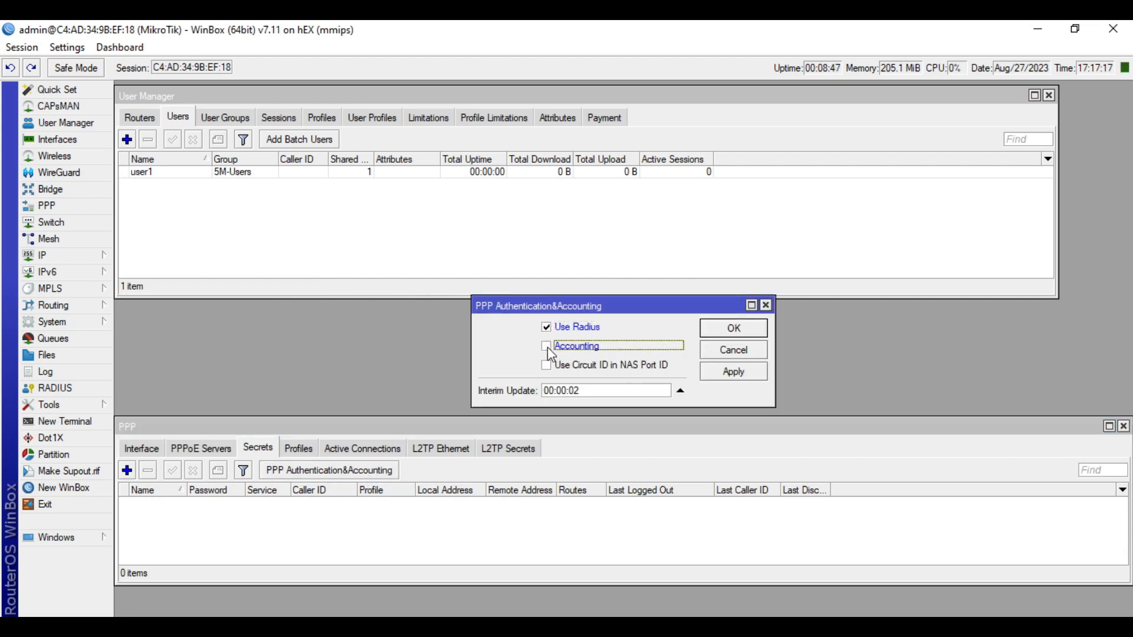
click(732, 328)
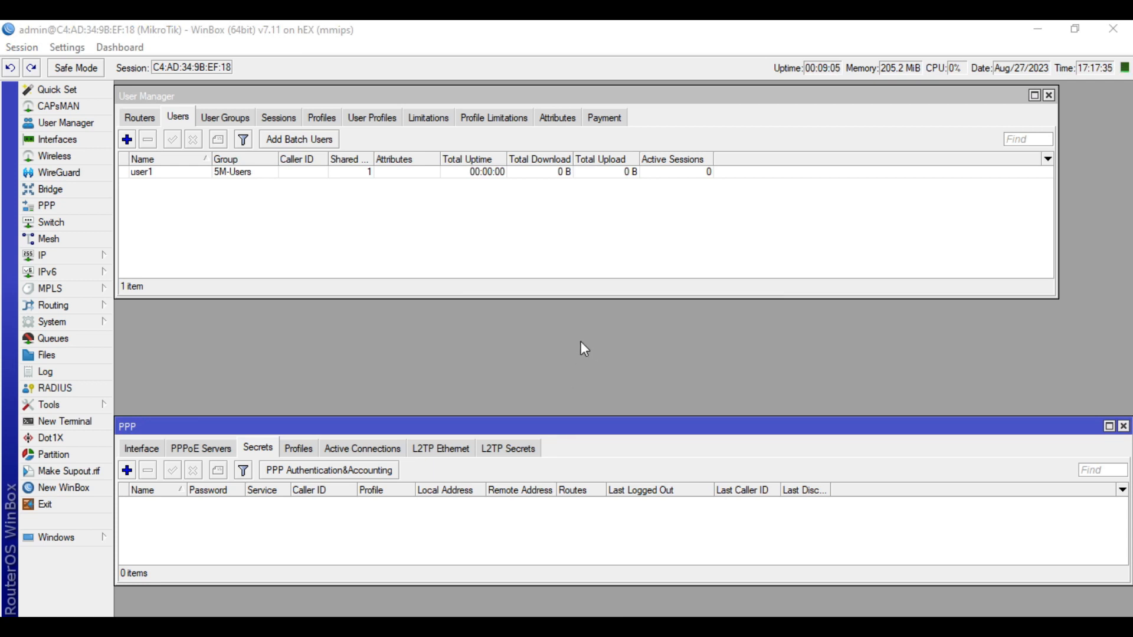
click(177, 194)
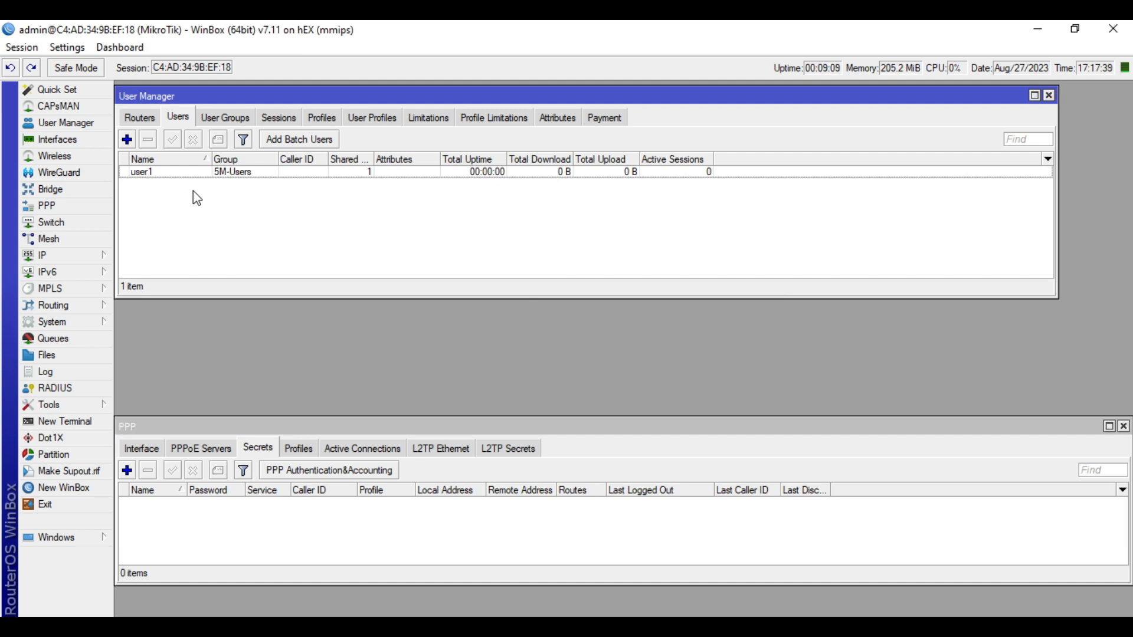
click(142, 118)
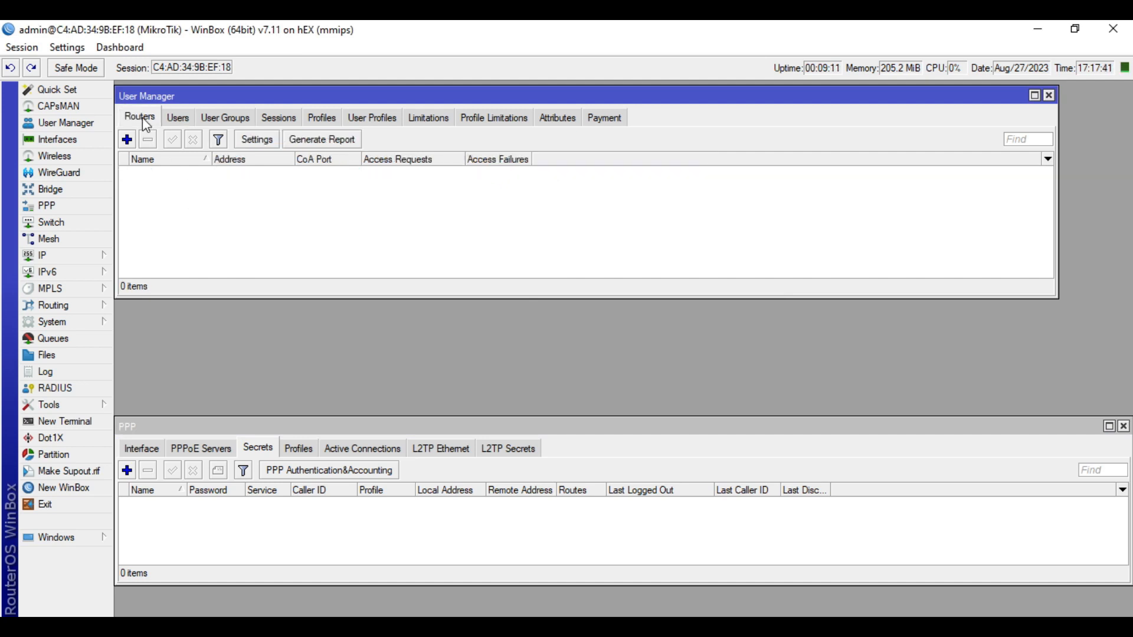
Add router JAT-Router1, matching its shared secret to the ppp RADIUS entry
click(127, 139)
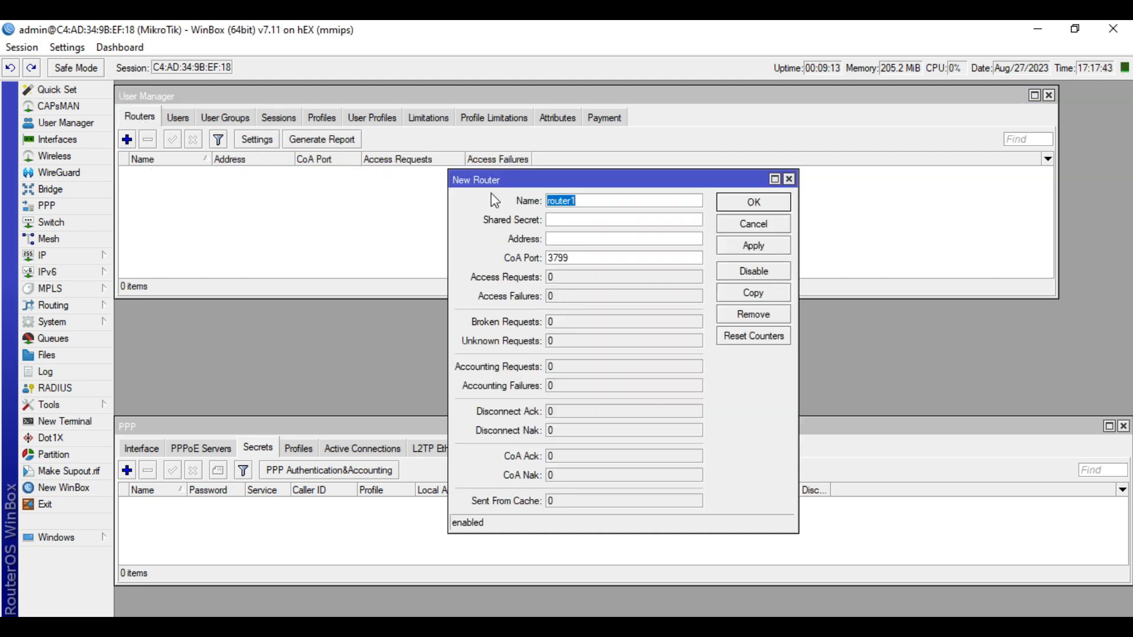
text(JAT-Router1)
click(564, 220)
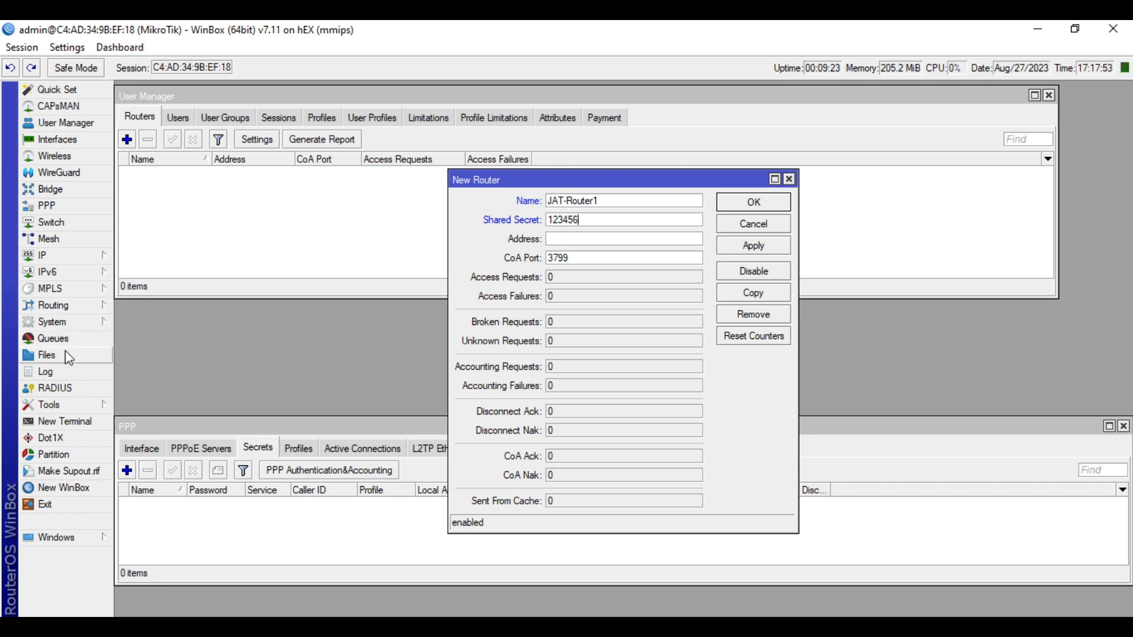
click(59, 388)
double_click(242, 306)
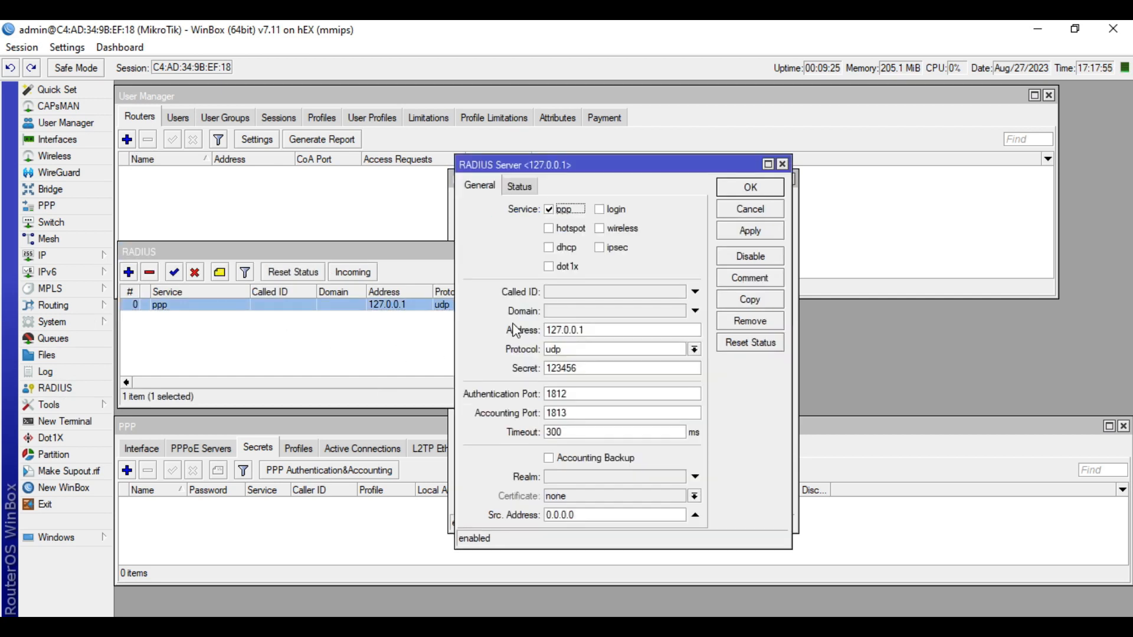
double_click(594, 369)
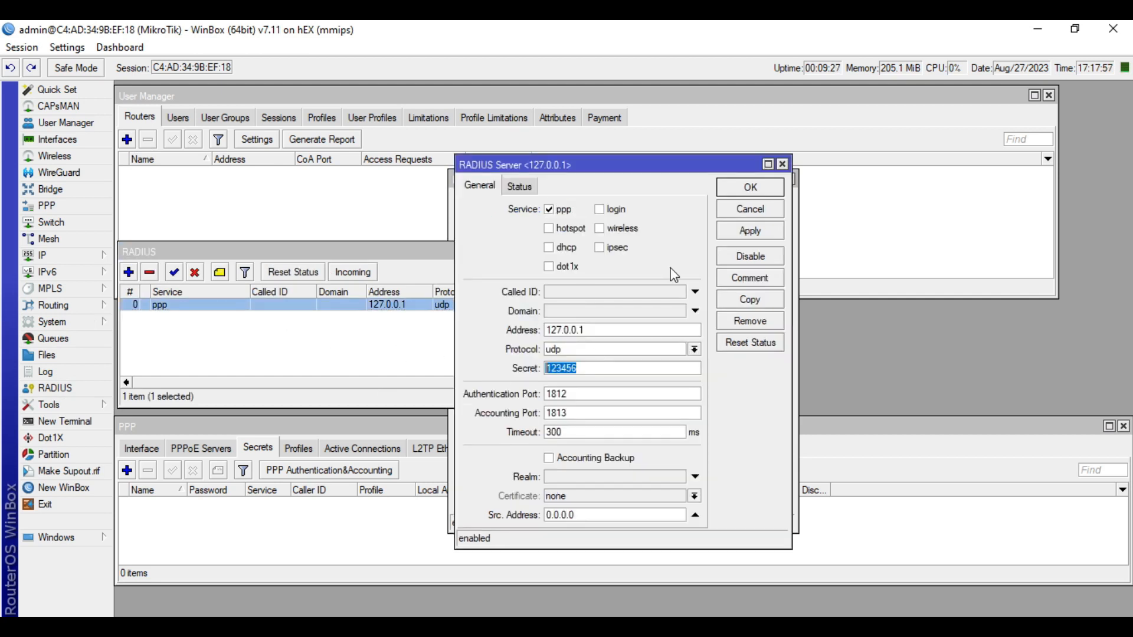
click(750, 209)
click(753, 418)
Set JAT-Router1's address to 127.0.0.1, confirm incoming port 3799, and save the router
click(620, 239)
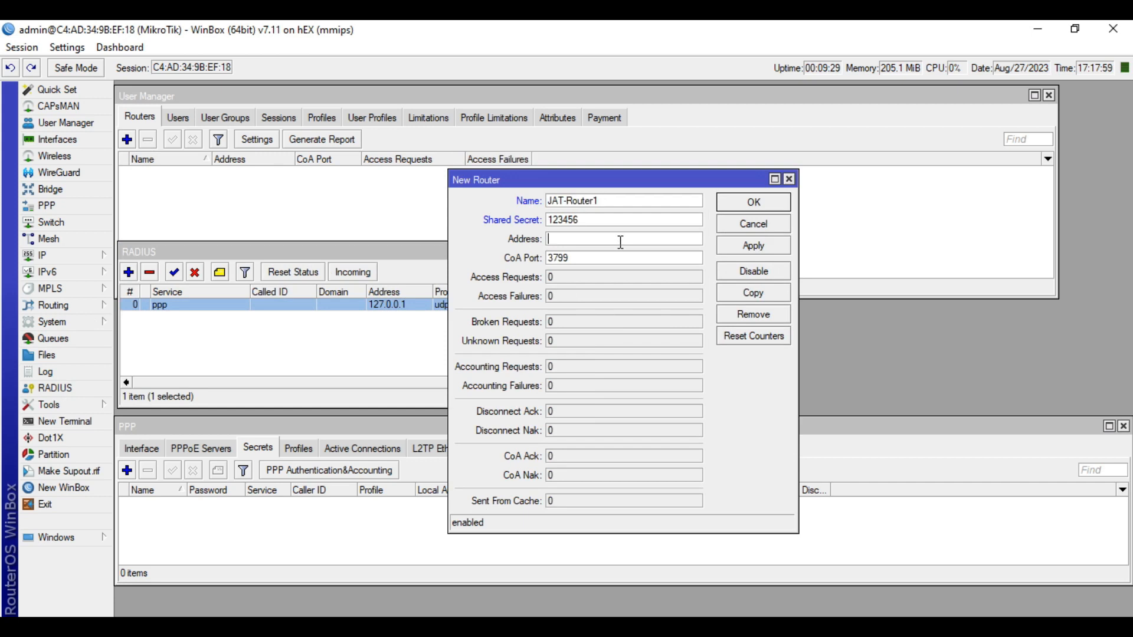
text(127.0.0.1)
double_click(262, 304)
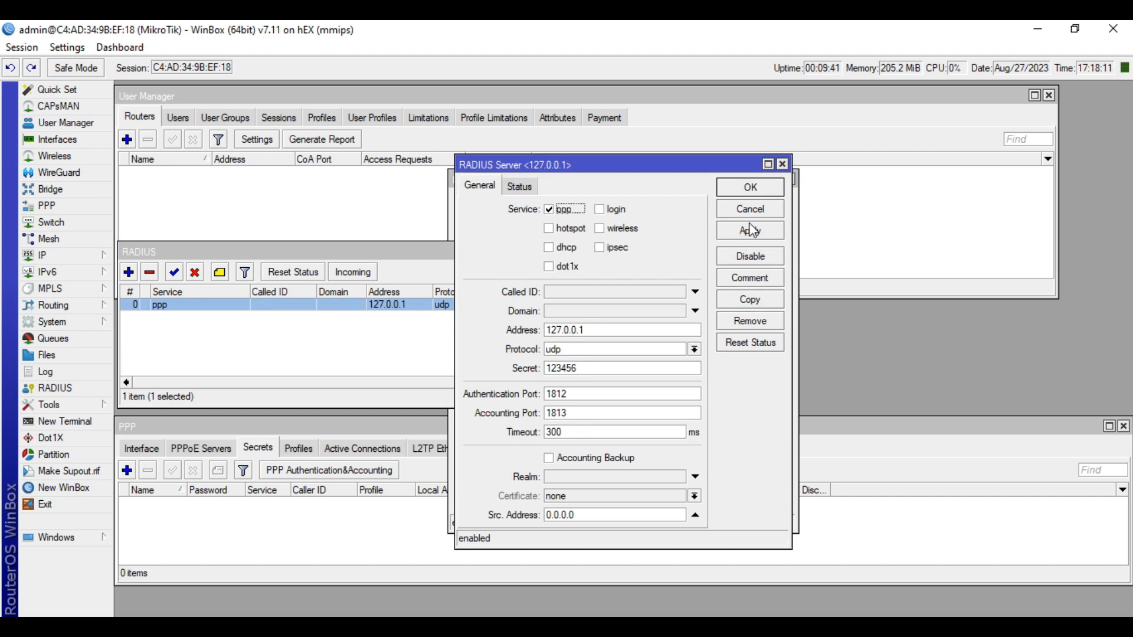
click(750, 187)
click(353, 272)
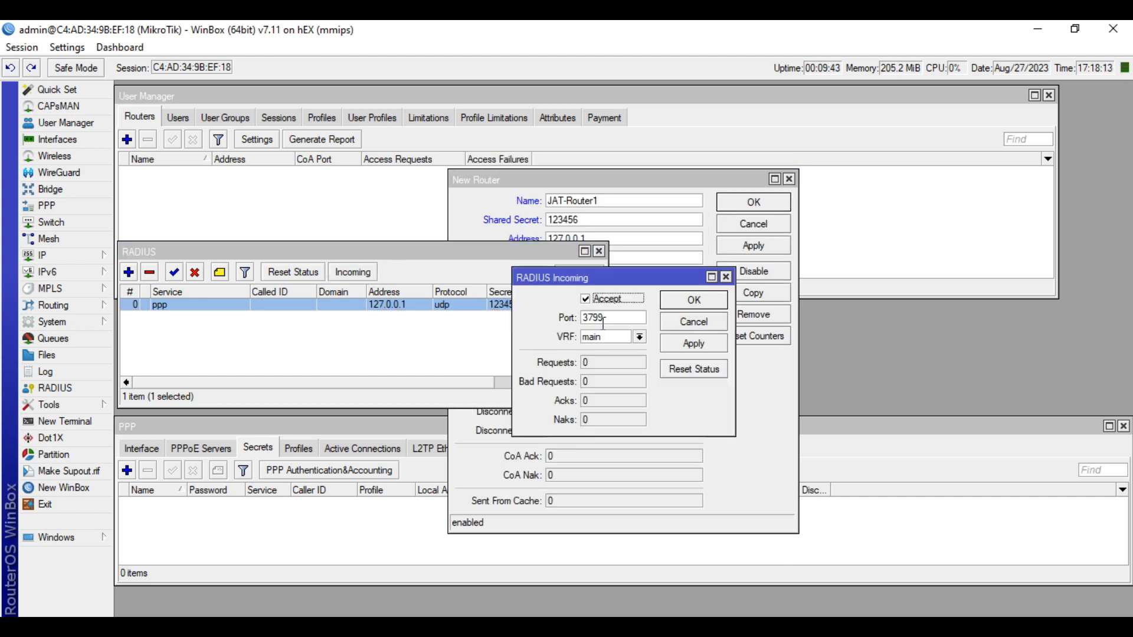
click(690, 324)
click(599, 251)
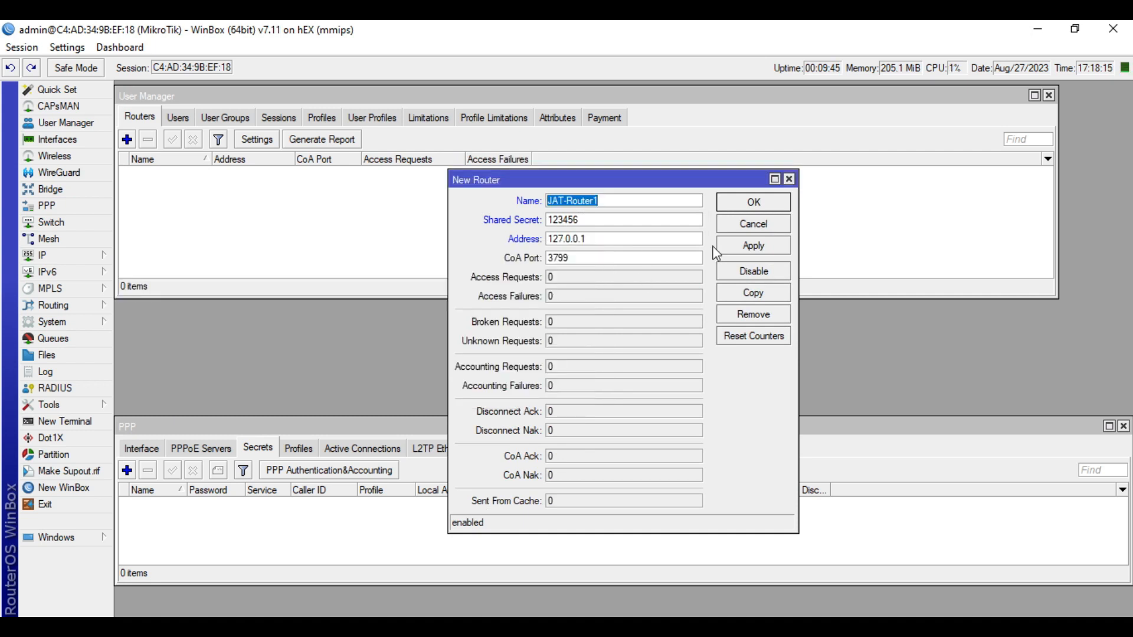
click(751, 245)
click(757, 204)
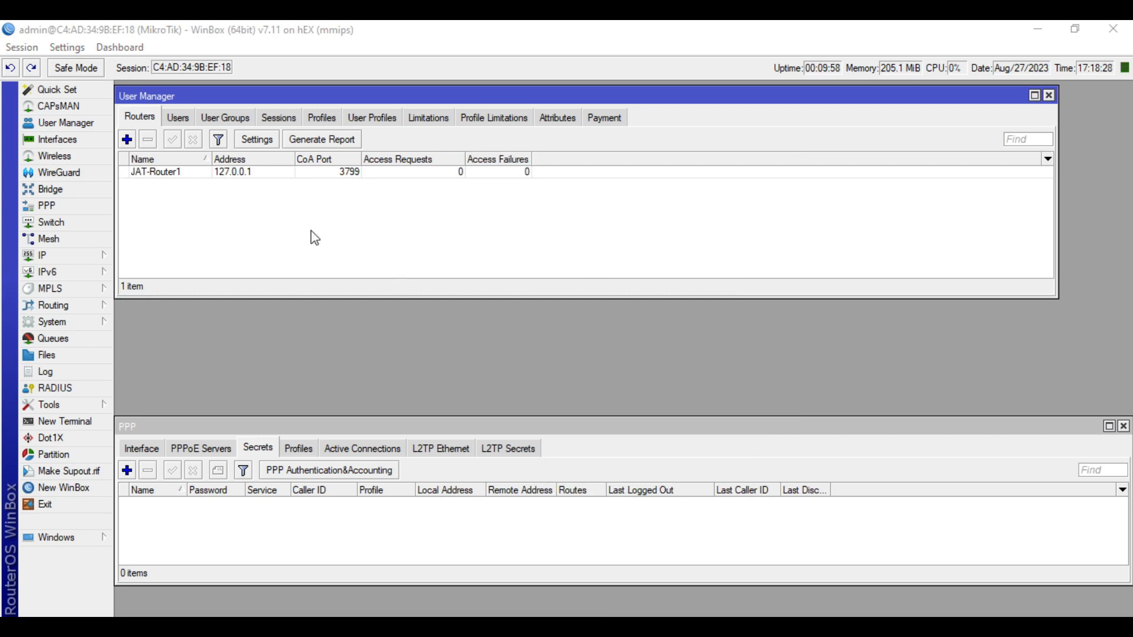
Enable User Manager with Use Profiles turned on, then close the PPP window
click(262, 145)
click(590, 308)
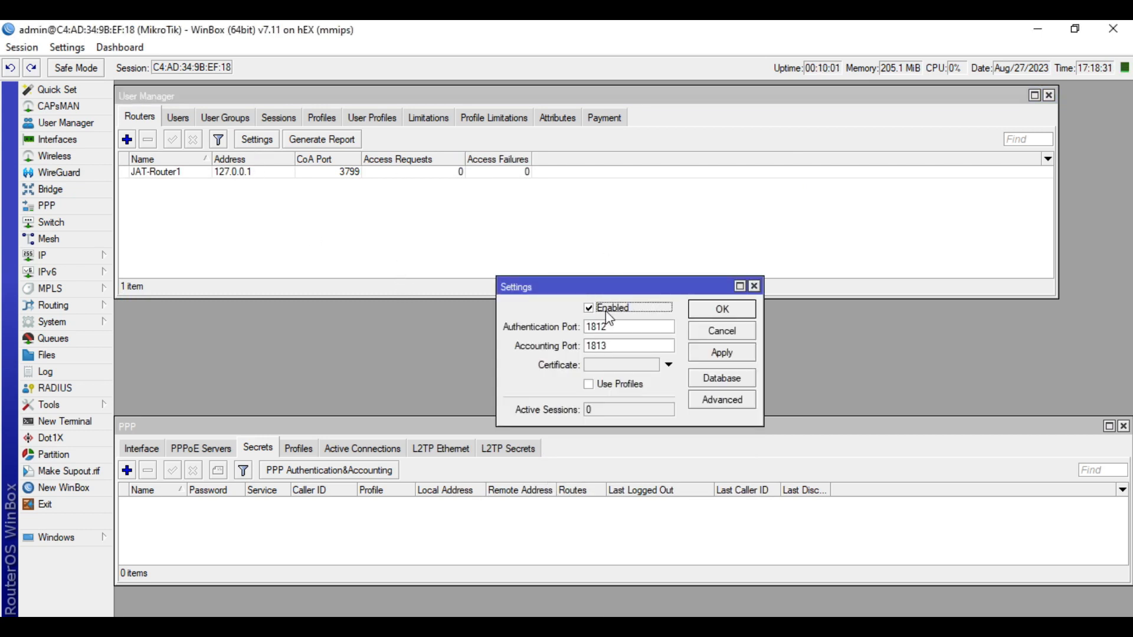
click(589, 386)
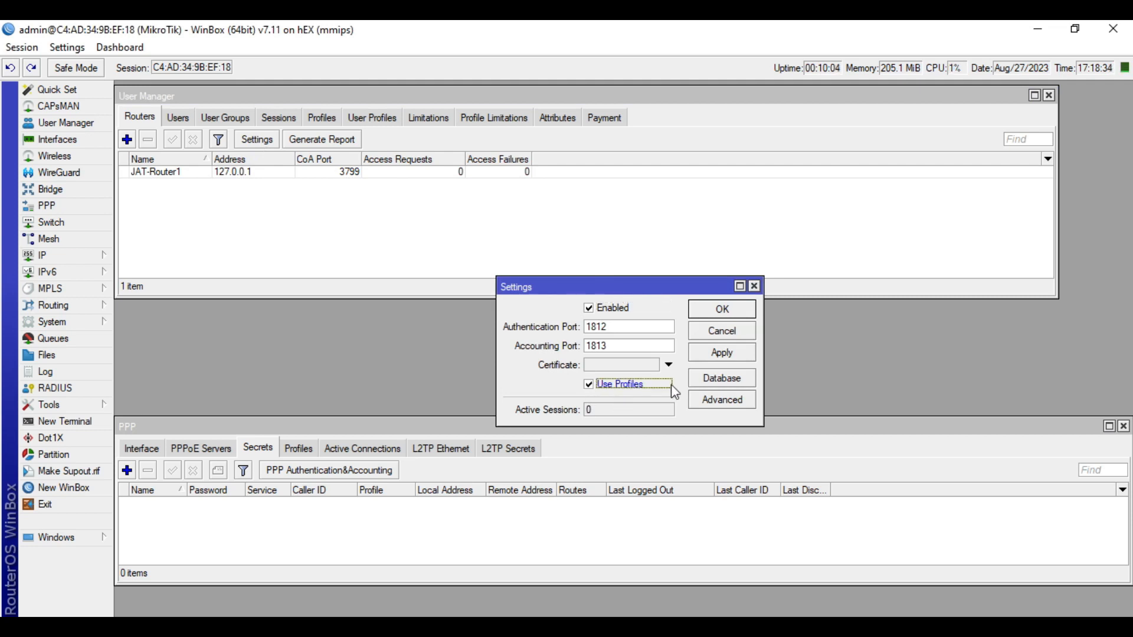
click(713, 350)
click(732, 312)
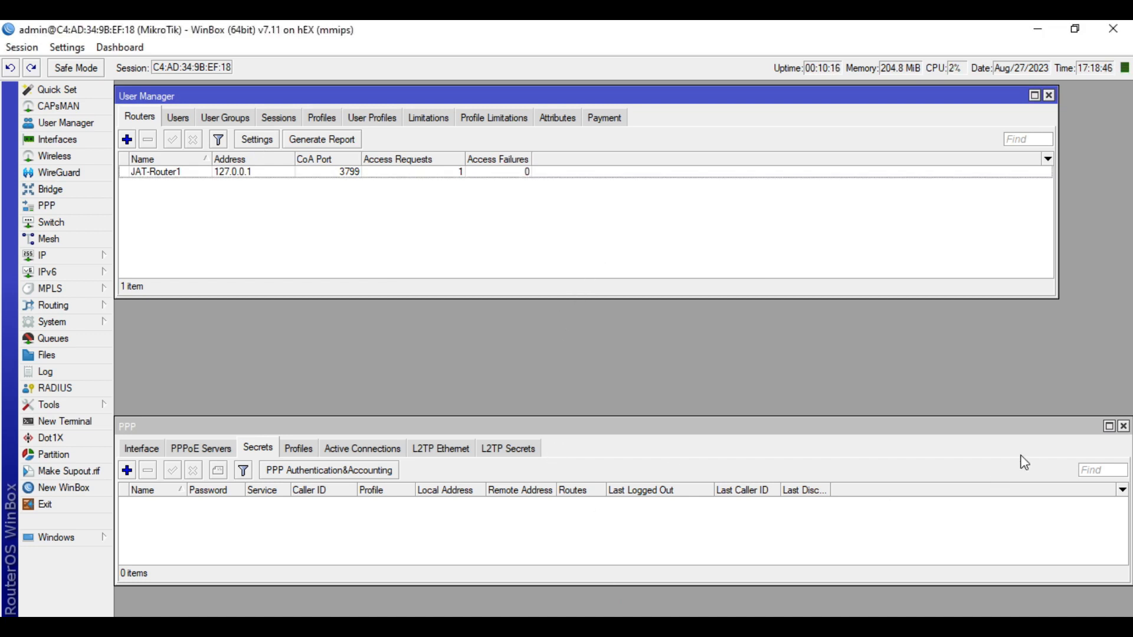
click(1123, 426)
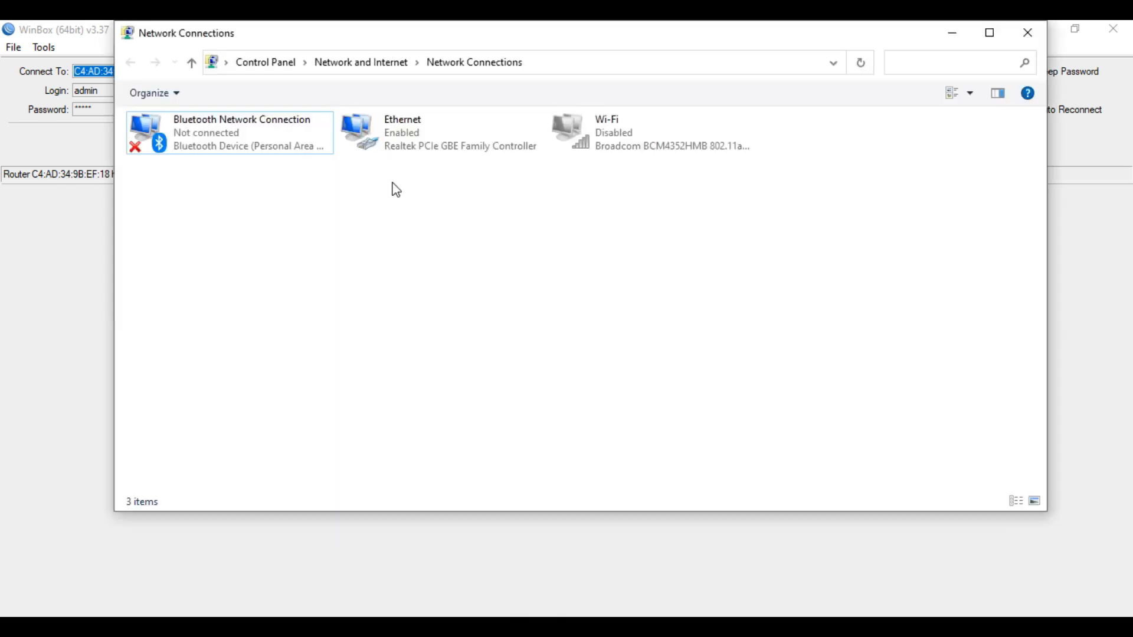
Open the Ethernet status details and inspect the IPv4 DNS server entry
click(446, 155)
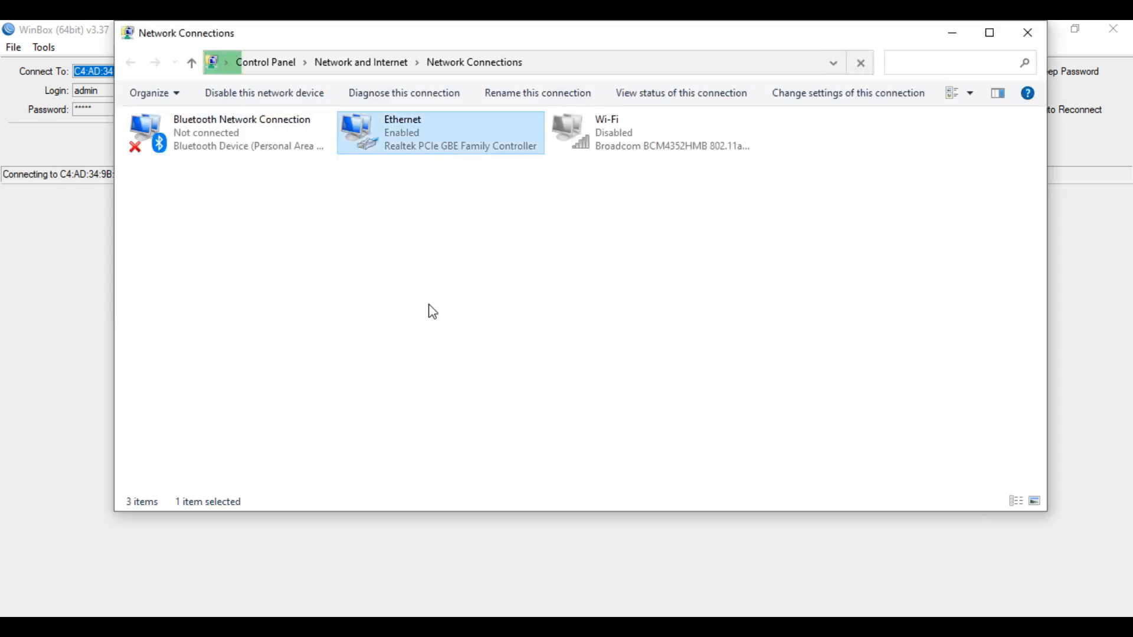
double_click(442, 146)
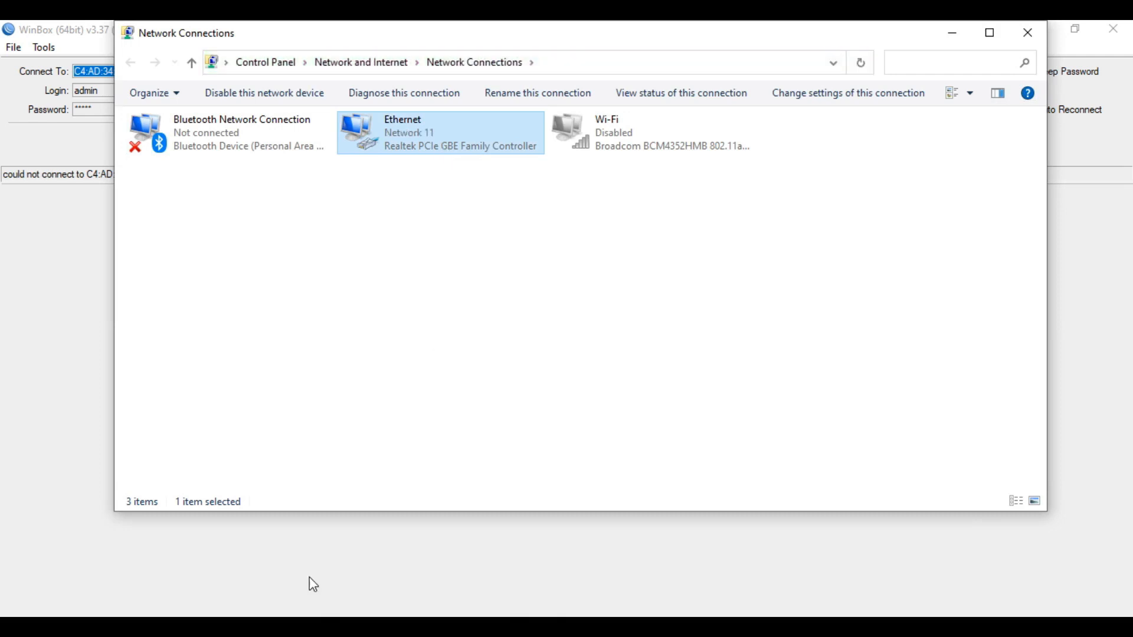
click(488, 320)
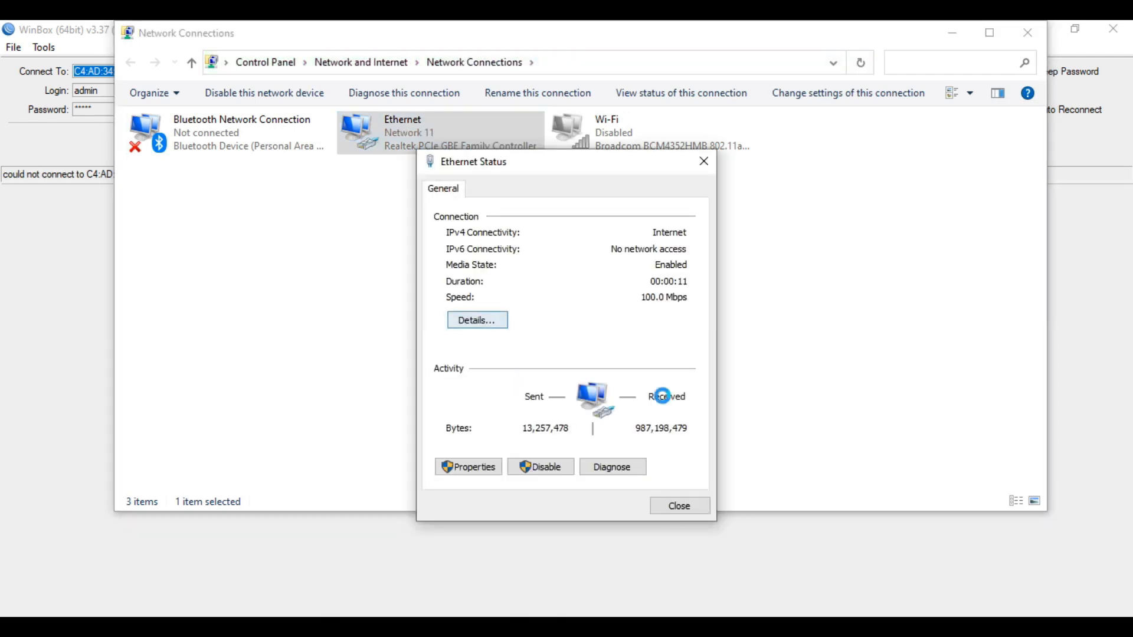
click(607, 395)
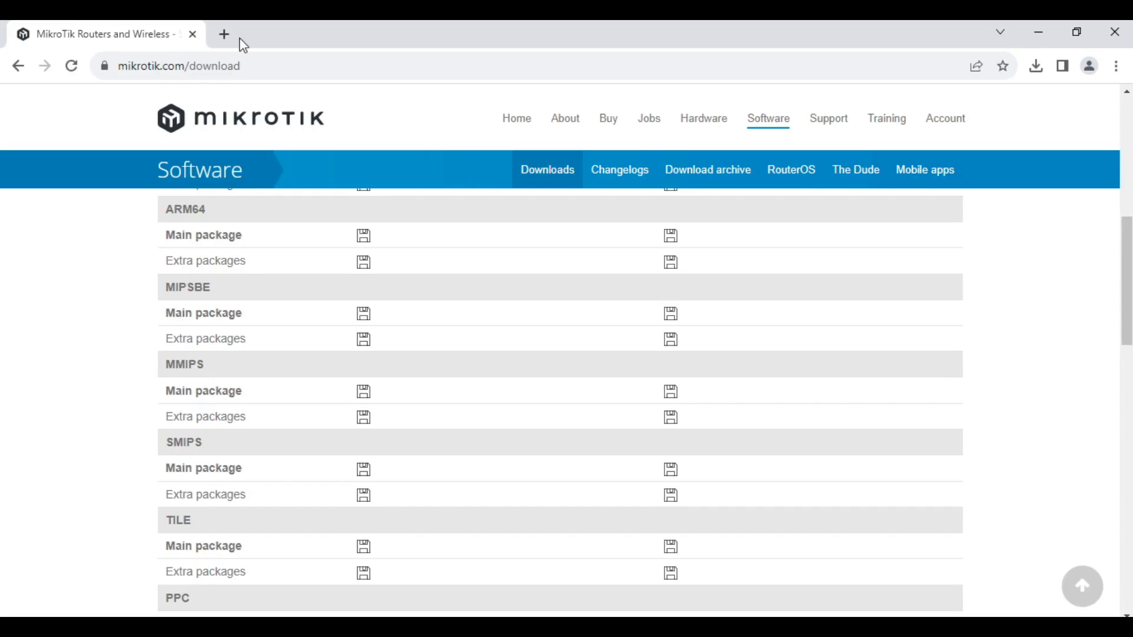
Log in to the TP-Link router admin page at 192.168.0.1
click(227, 34)
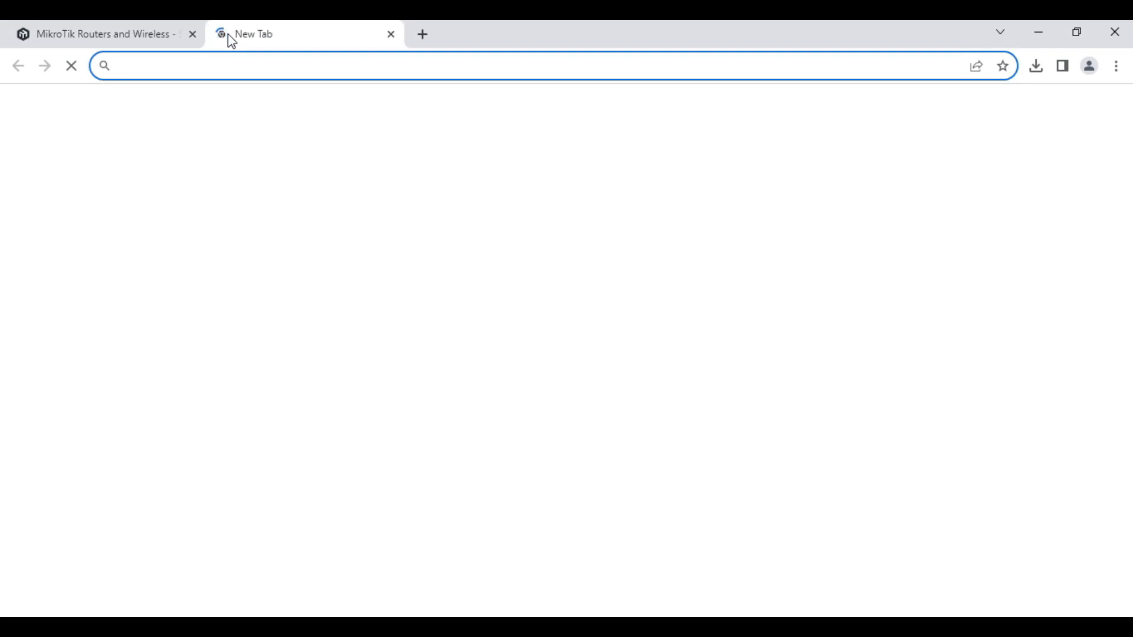
text(192.)
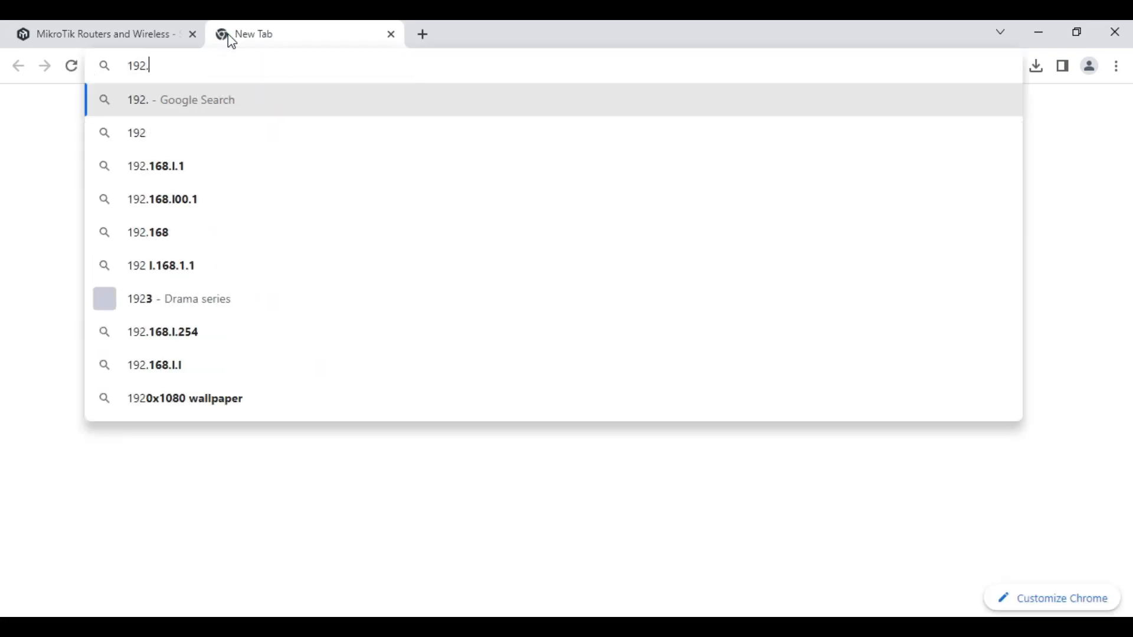
text(168.)
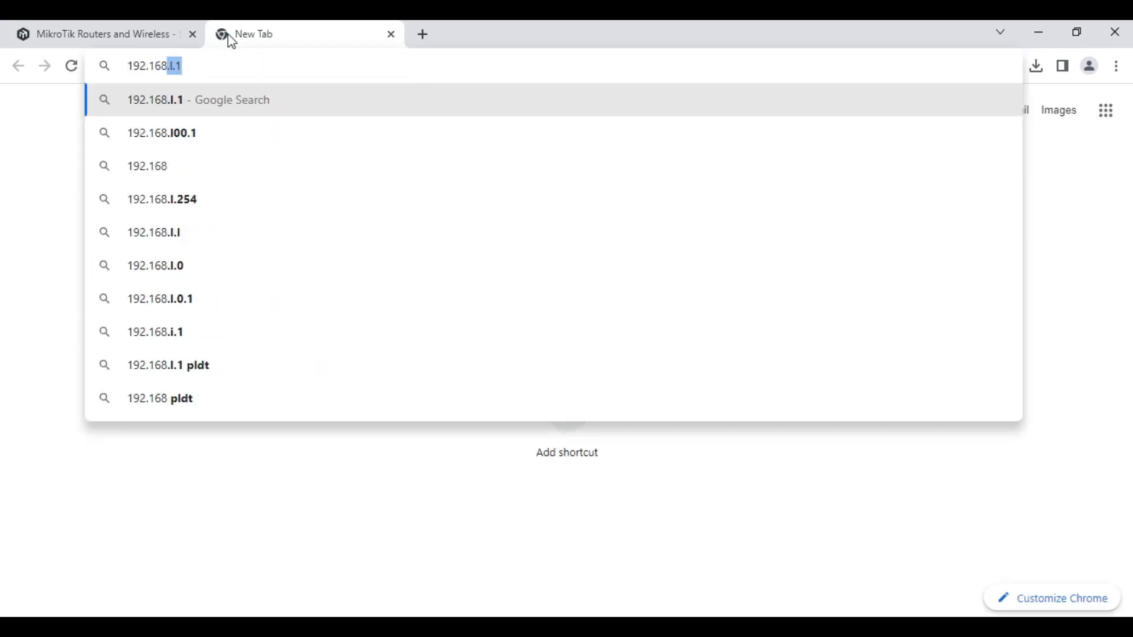
text(0.0)
key(BackSpace)
text(1)
key(Return)
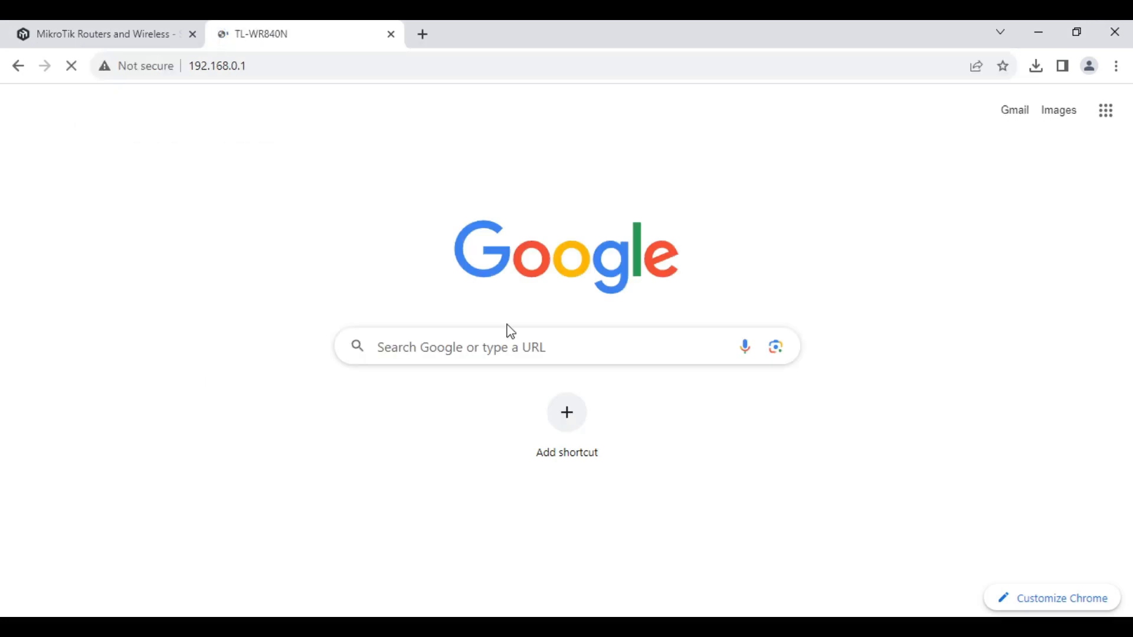
click(573, 363)
text(adadmin)
key(Return)
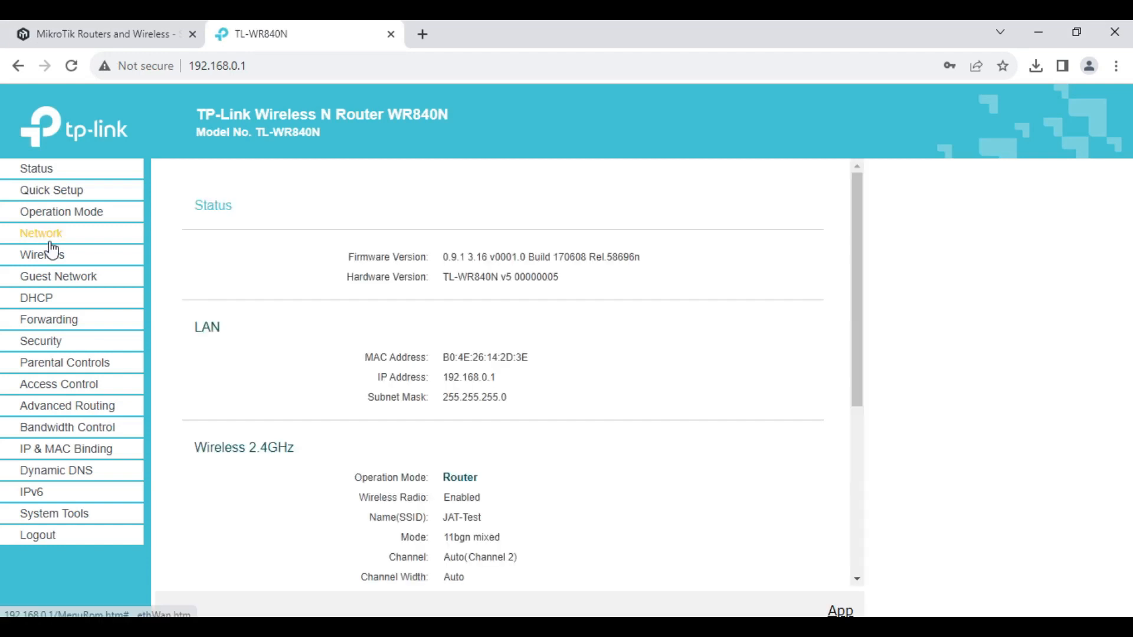
Check the PPPoE username and passwords under Network > WAN and save the settings
click(46, 234)
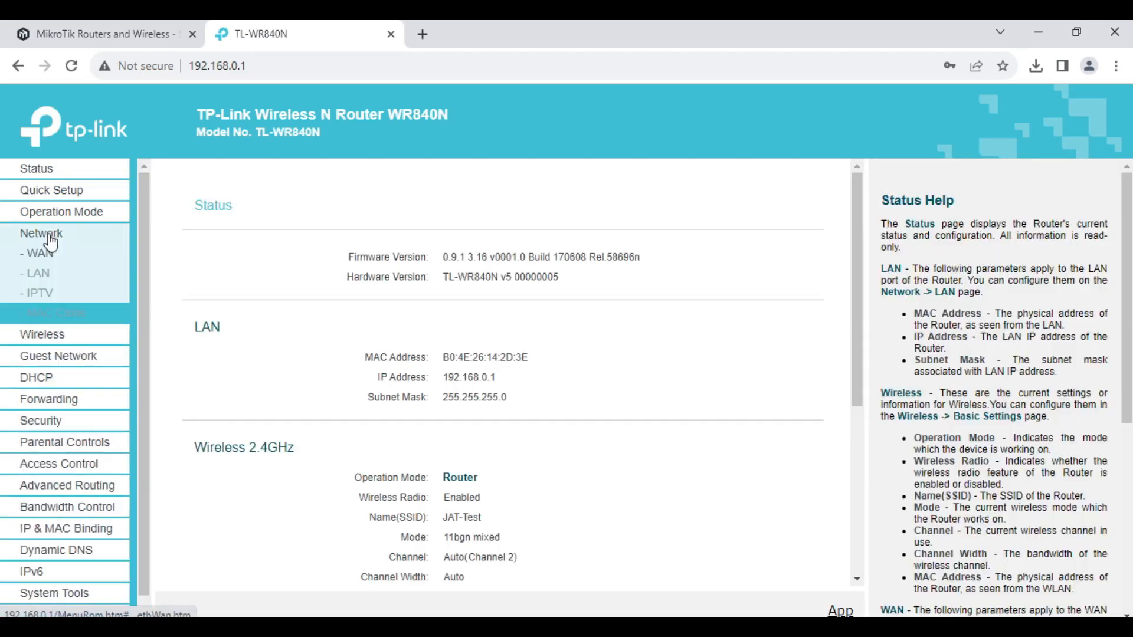
scroll(524, 342, up, 1)
double_click(504, 310)
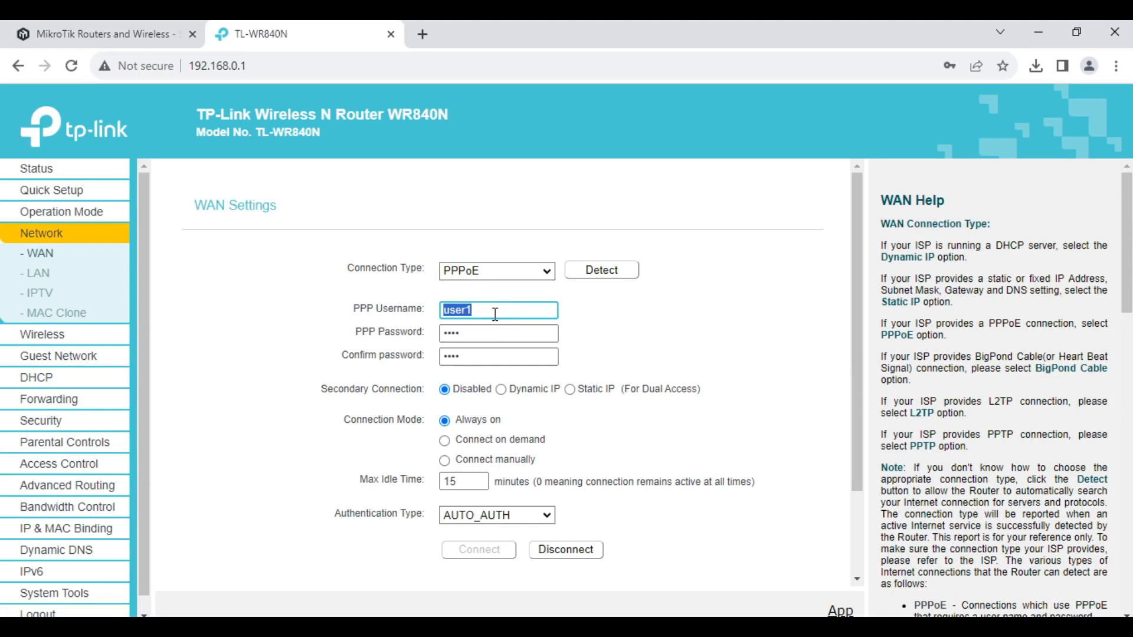
double_click(478, 335)
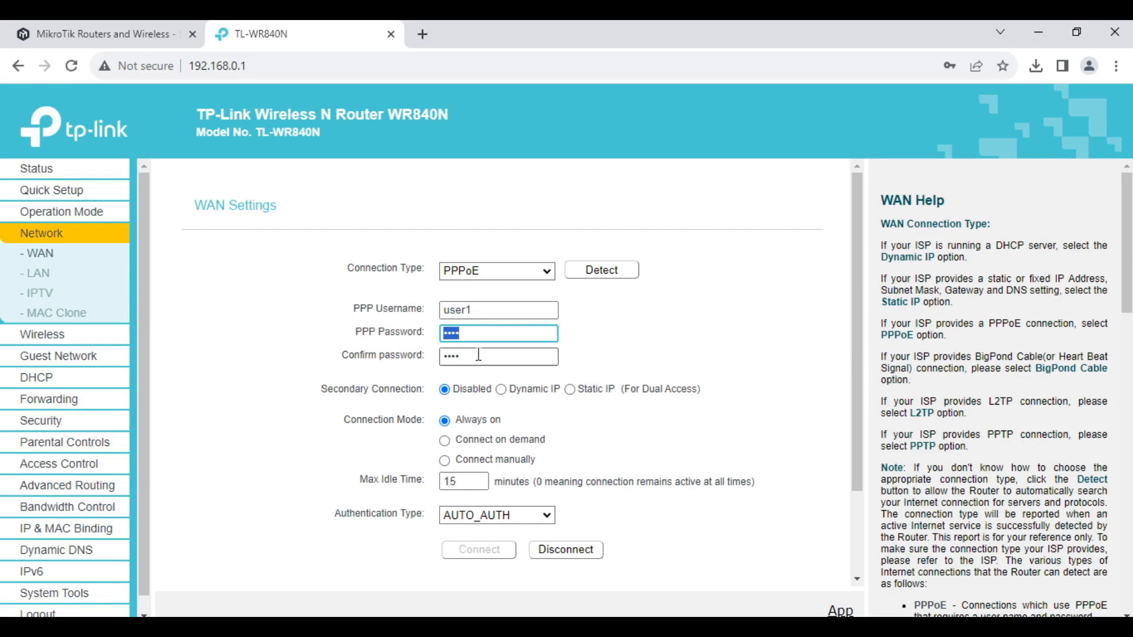
double_click(478, 355)
scroll(478, 355, down, 2)
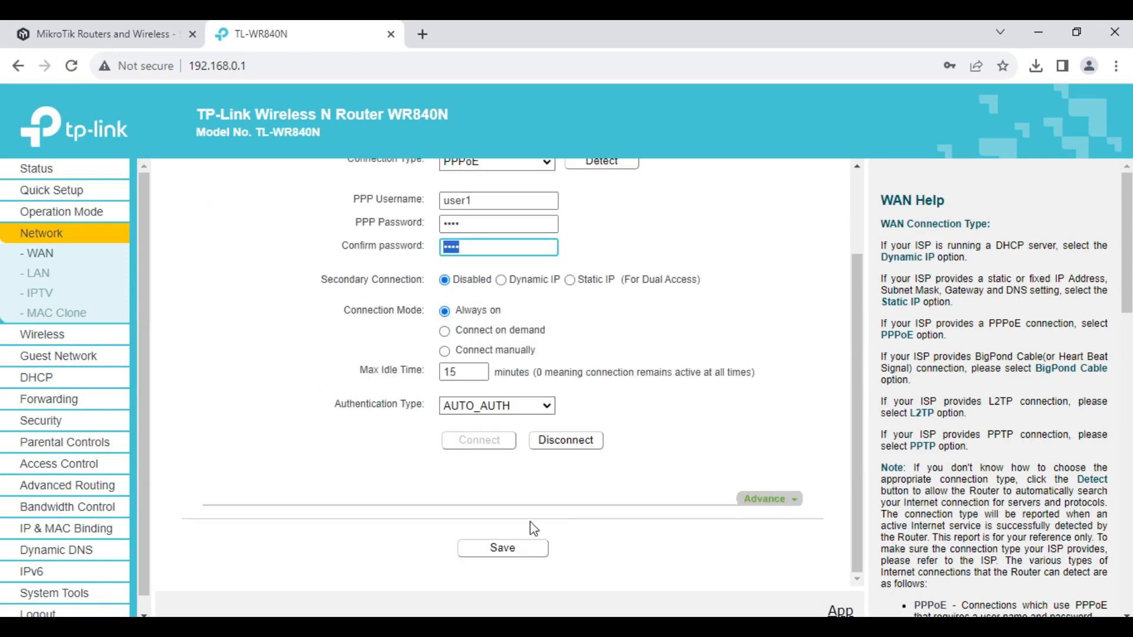
click(502, 550)
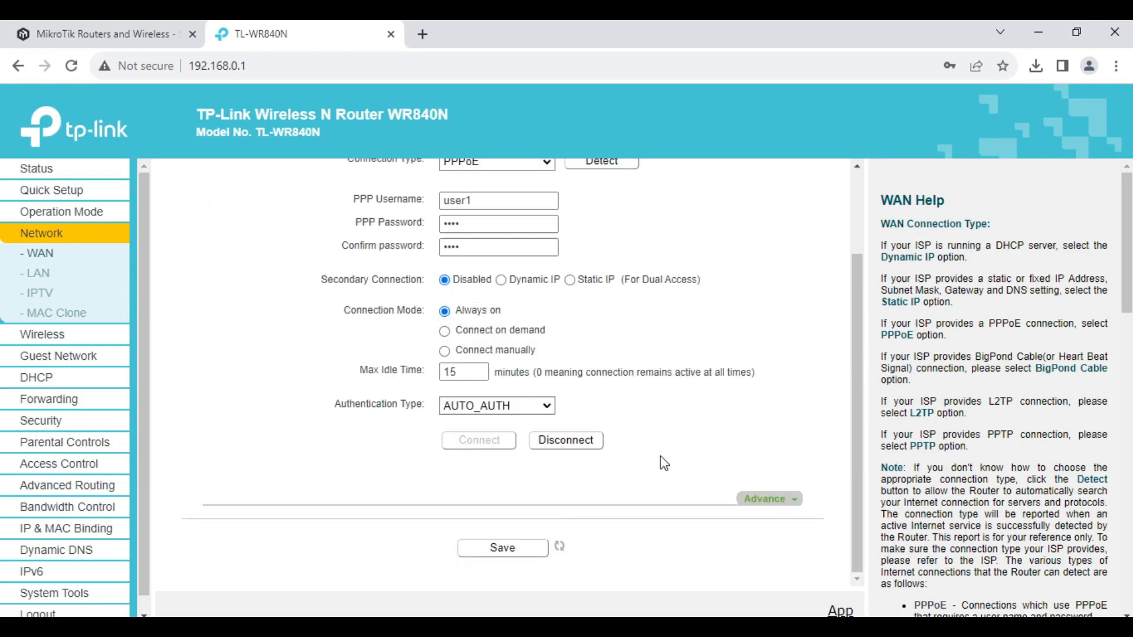
Review the wireless network name and the wireless security password
click(40, 334)
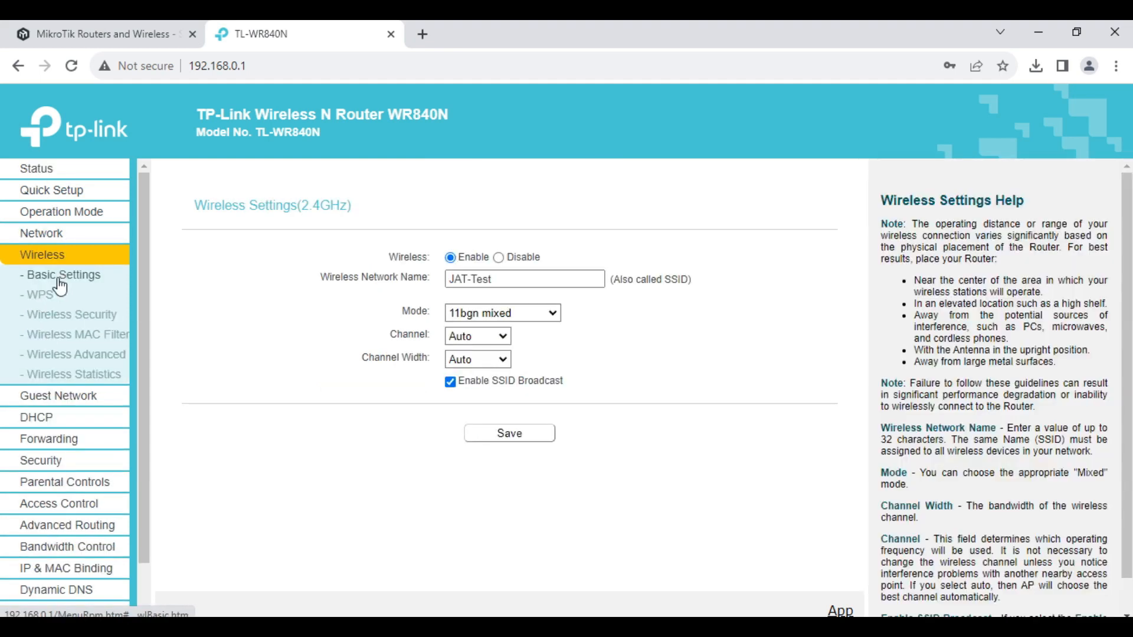
double_click(507, 277)
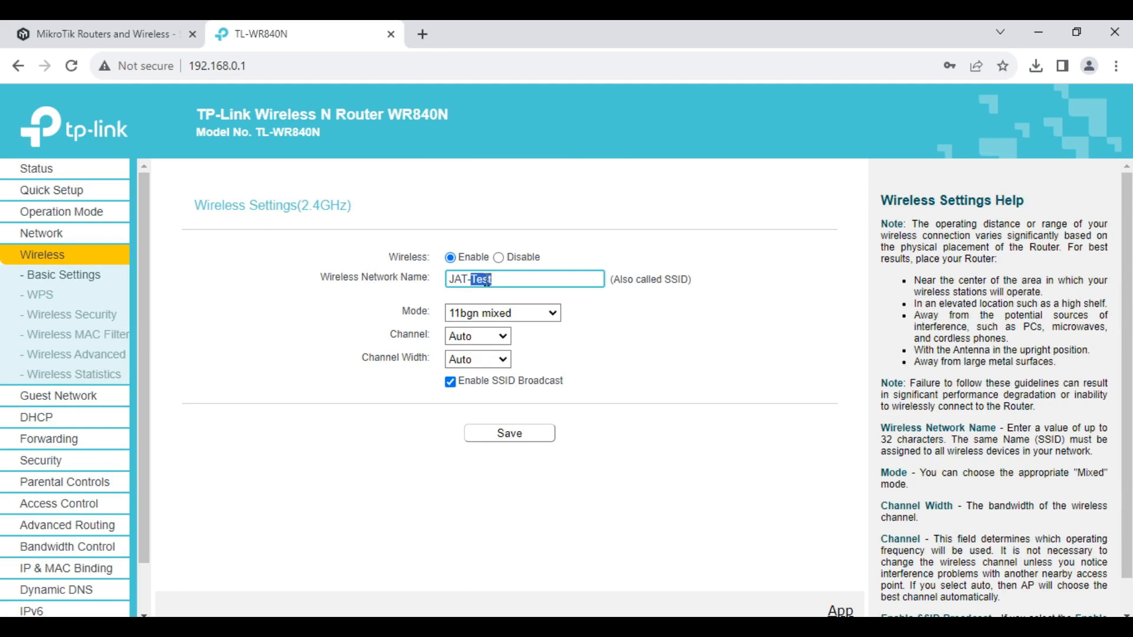
click(74, 315)
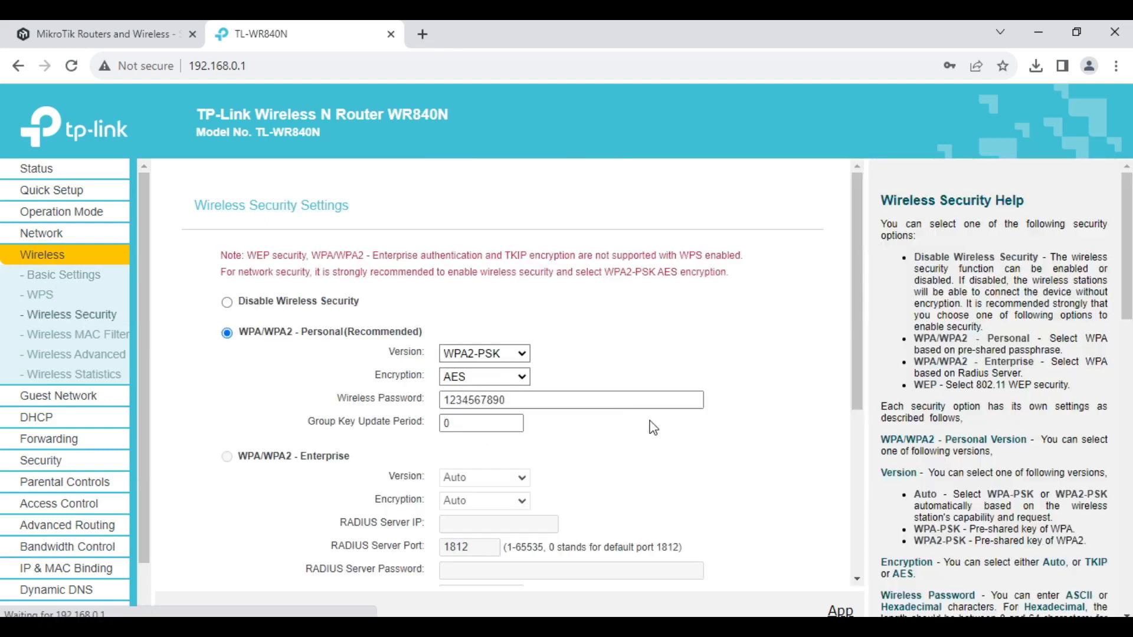
double_click(573, 400)
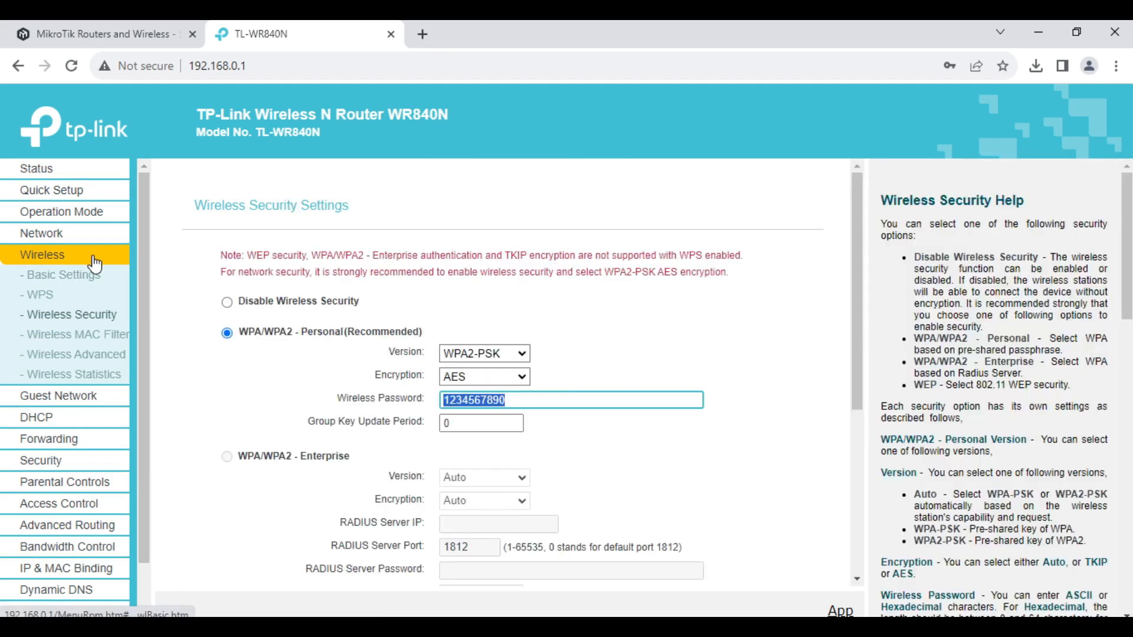
Check WAN address 172.16.88.254 on the Status page and start a Speedtest run
click(35, 176)
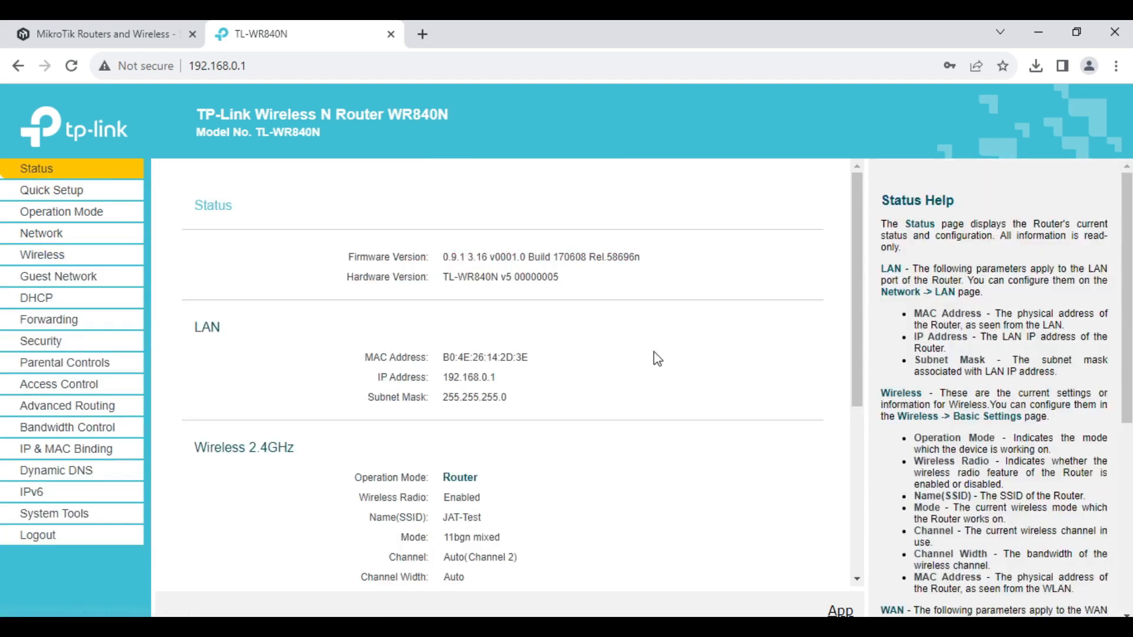
scroll(690, 392, down, 4)
scroll(687, 388, down, 1)
double_click(200, 355)
drag(443, 408, 552, 484)
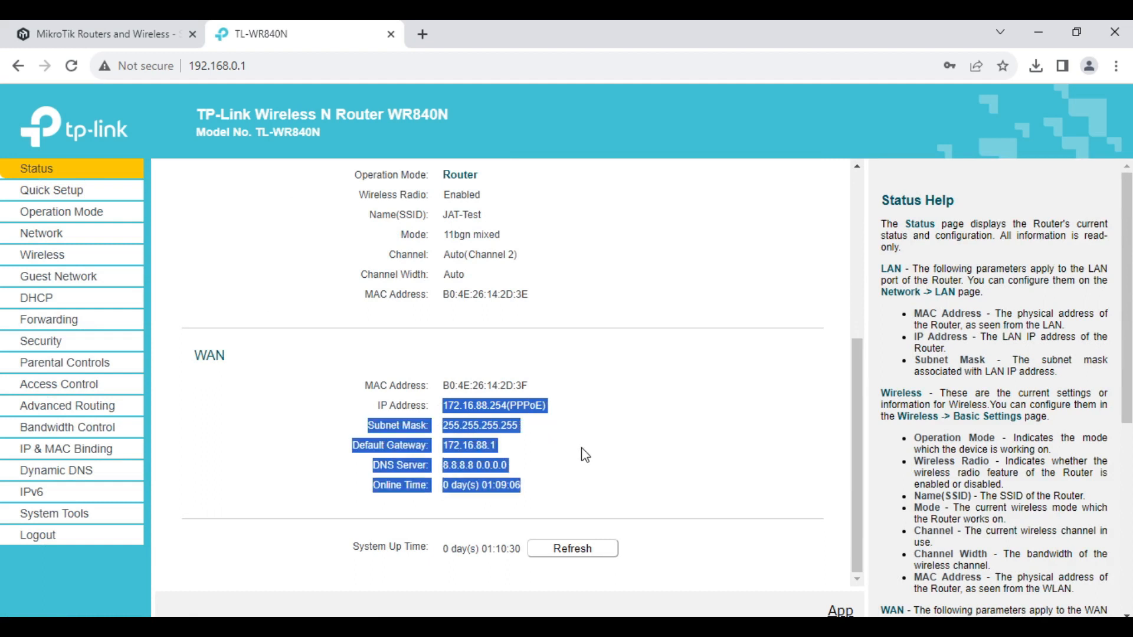
click(554, 409)
drag(444, 408, 551, 506)
click(216, 627)
click(950, 544)
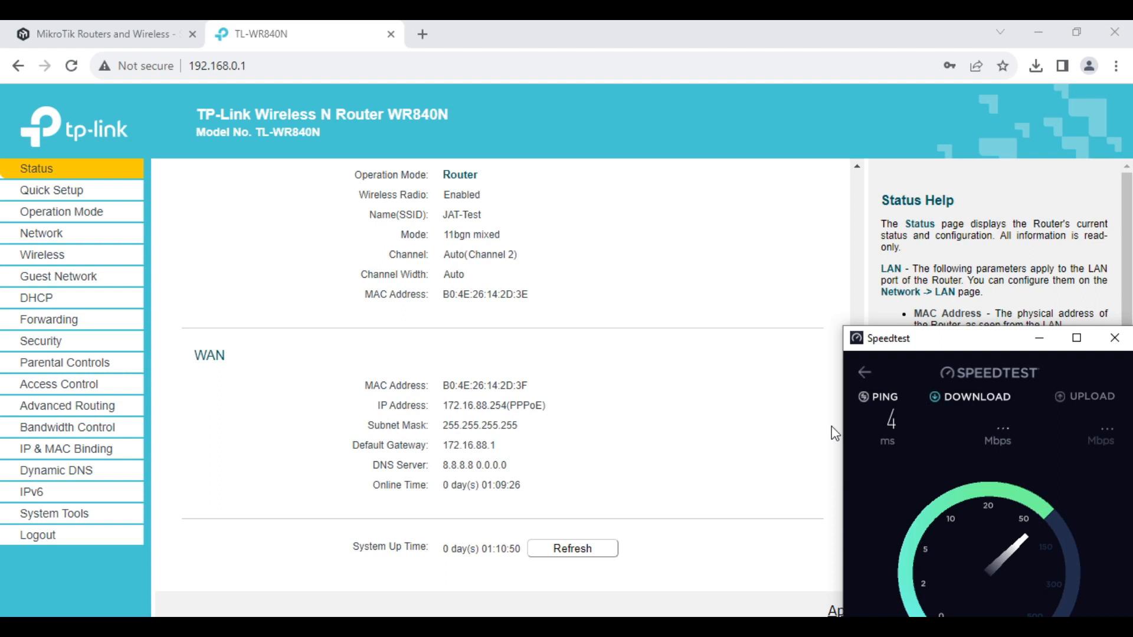
Close Speedtest and log out of the TP-Link router admin
click(864, 373)
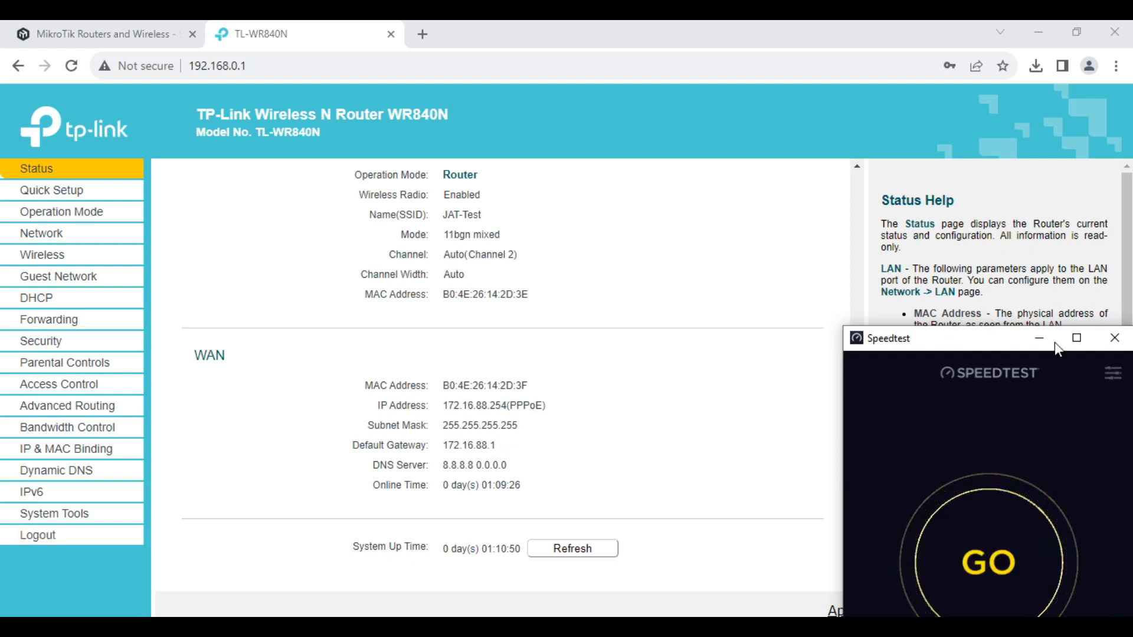
click(1115, 338)
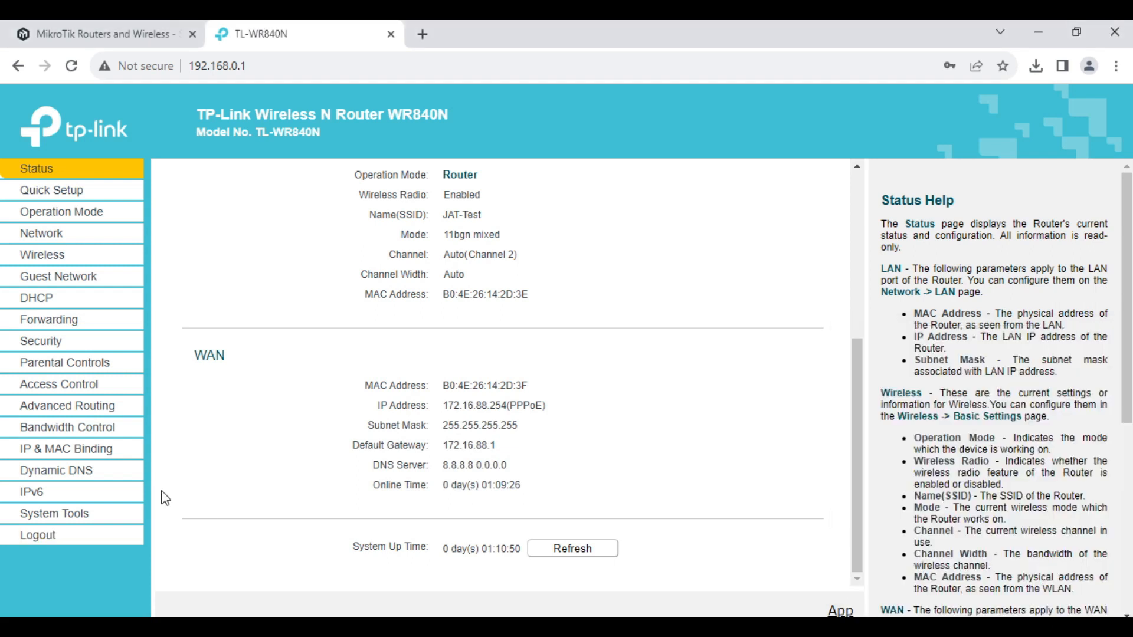
click(35, 546)
click(632, 160)
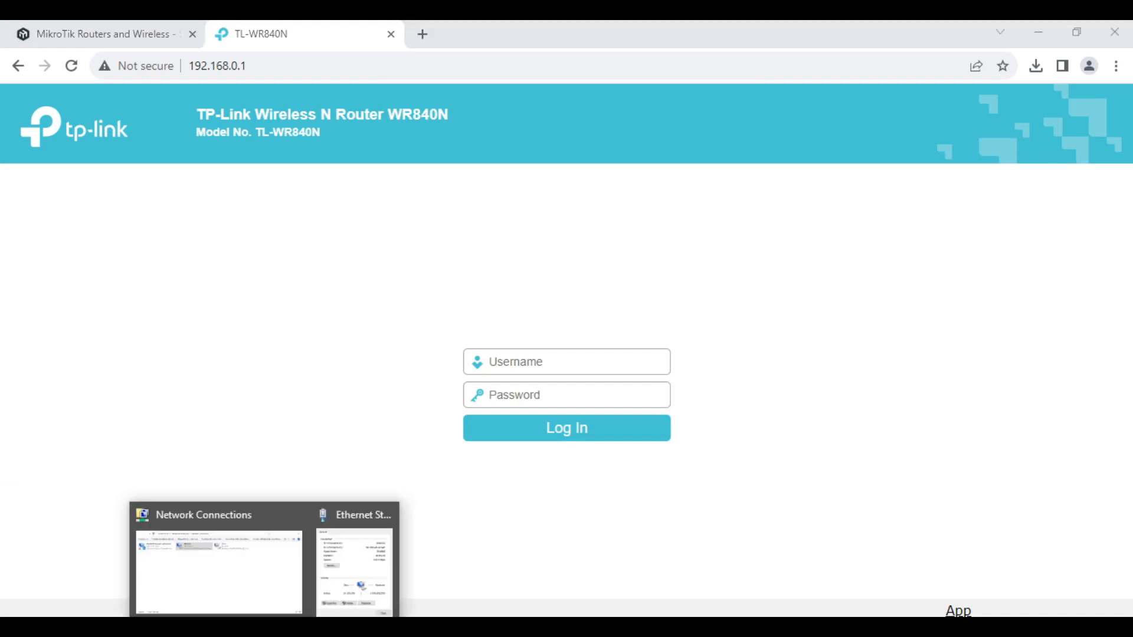
Close the Ethernet details and status windows and return to Network Connections
click(348, 544)
click(681, 520)
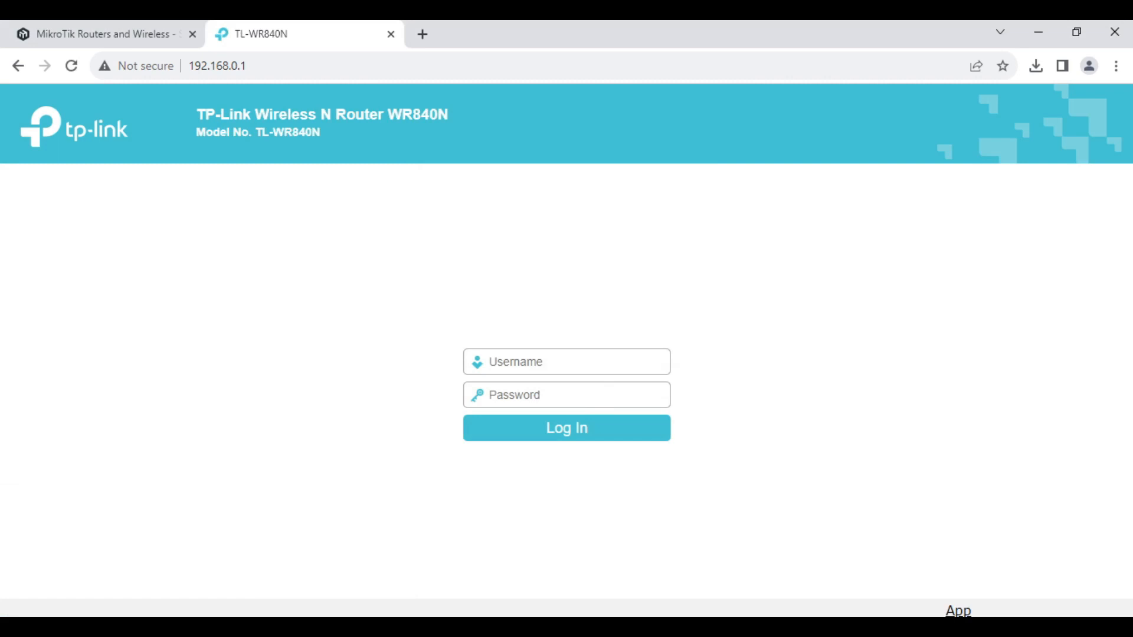
key(alt+Tab)
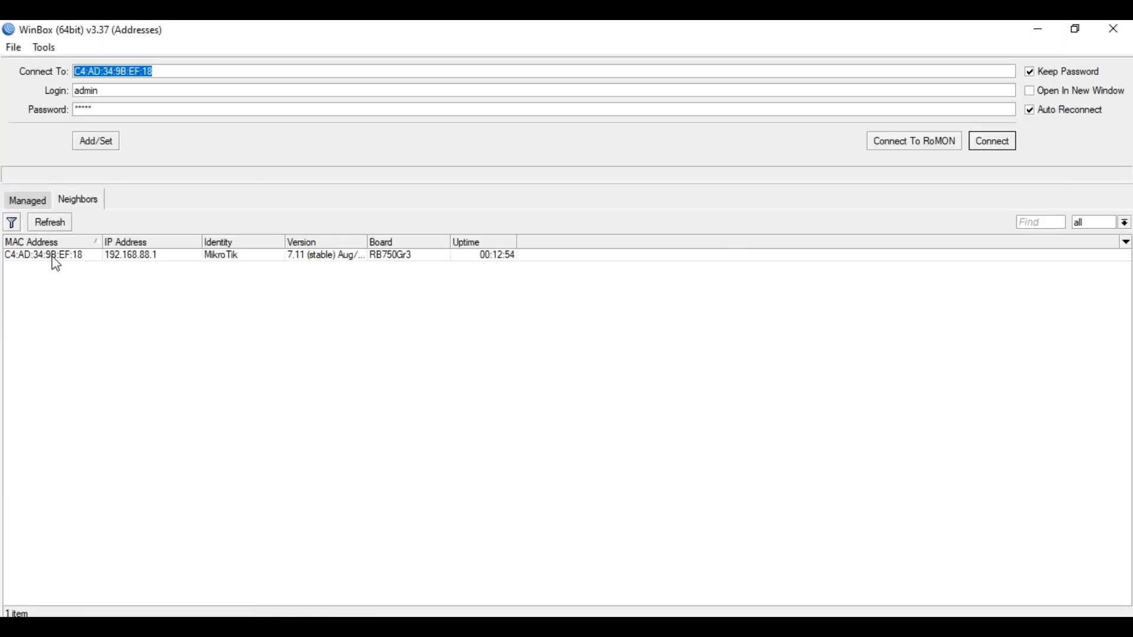
Reconnect WinBox to the MikroTik router, shorten User Manager, and open the Simple Queues list
click(53, 257)
click(992, 141)
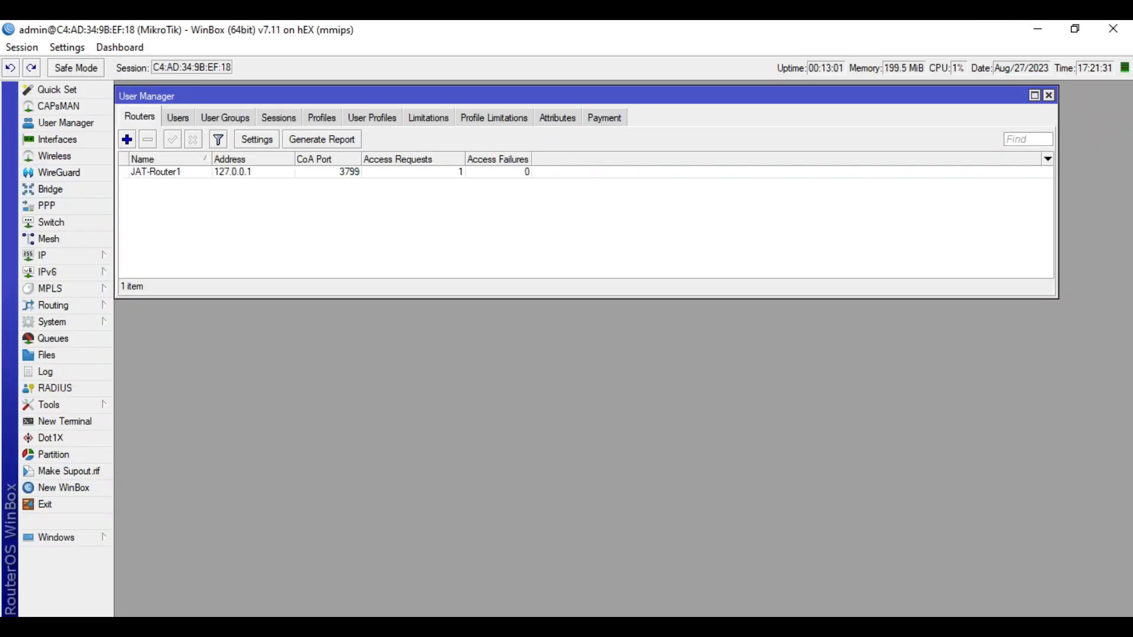
drag(499, 295, 511, 223)
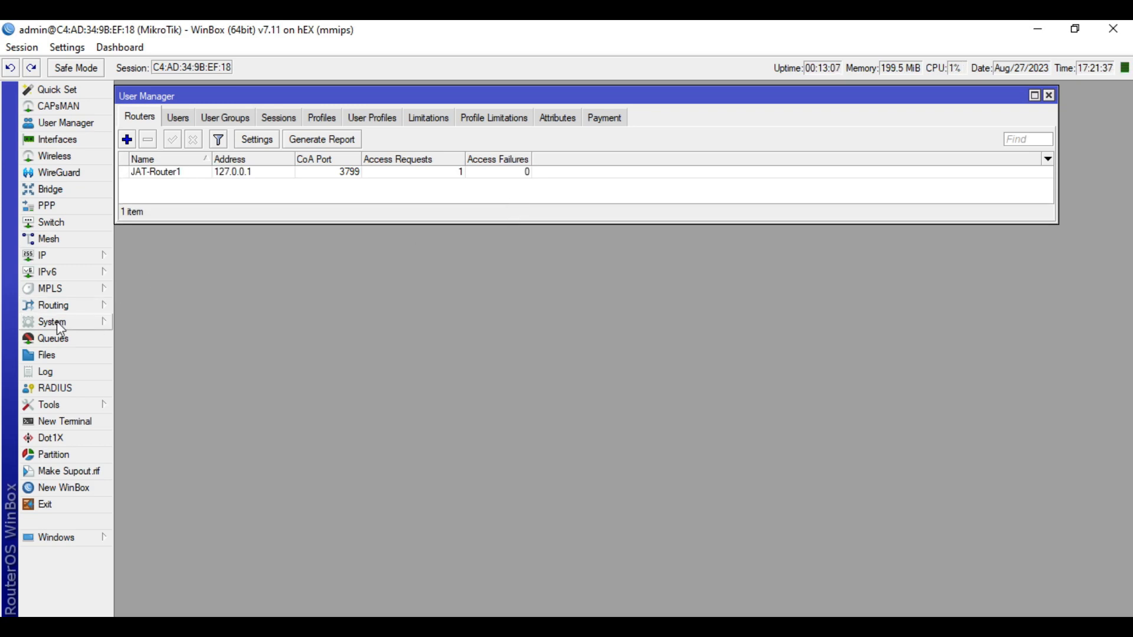
click(50, 341)
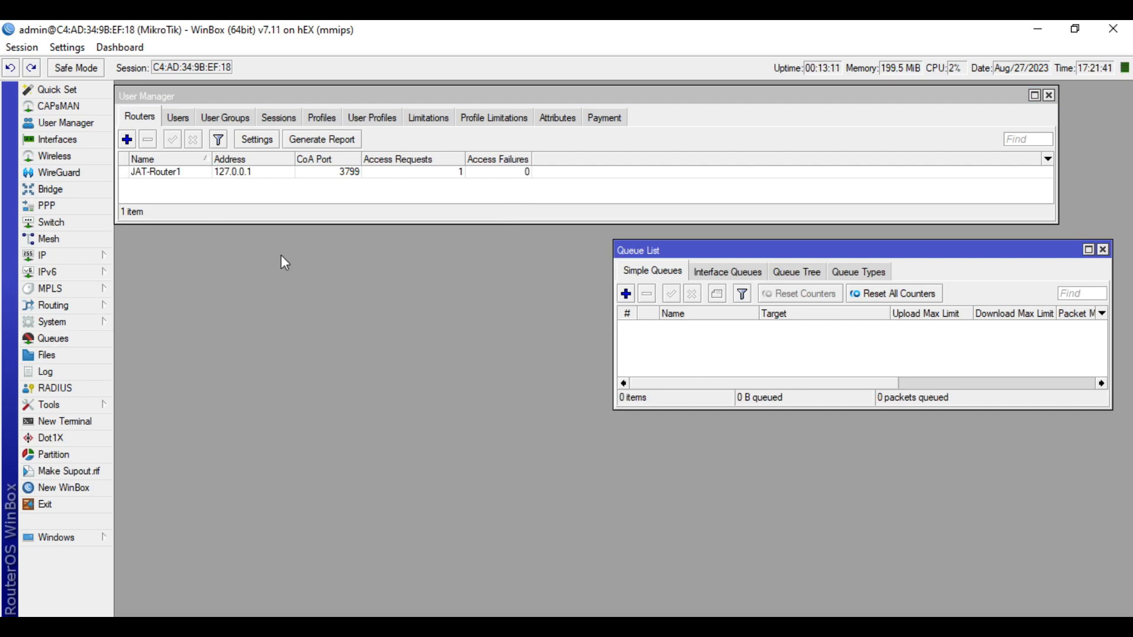
Show PPP Active Connections below the queue list and select user1's pppoe session at 172.16.88.254
drag(848, 247, 855, 239)
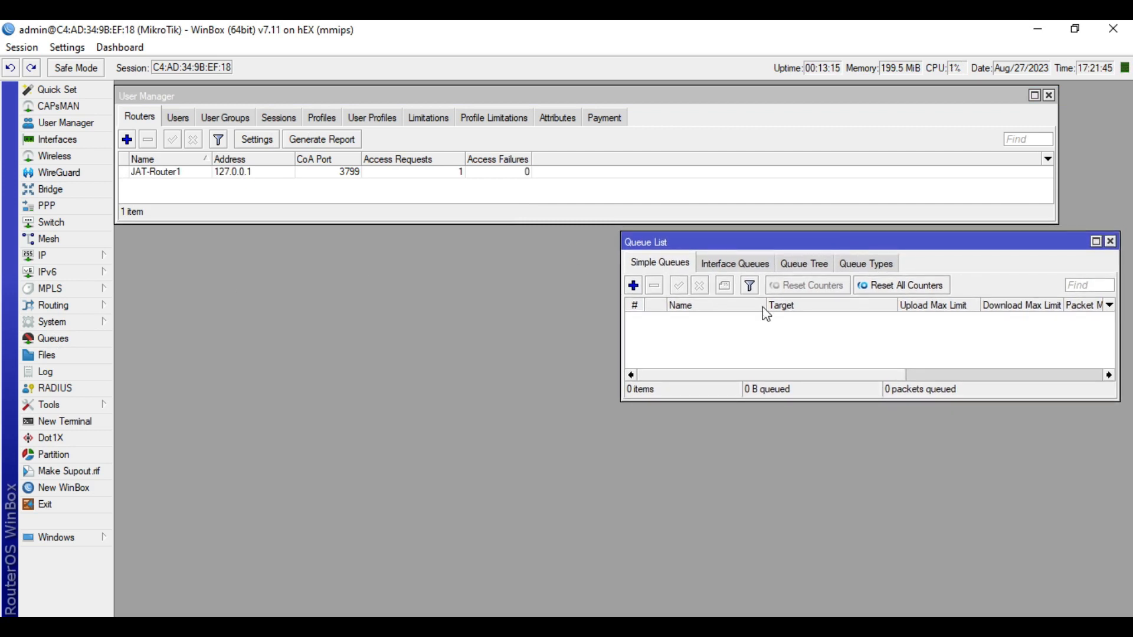
mouse_move(791, 403)
mouse_down()
mouse_move(790, 464)
mouse_move(798, 393)
mouse_up()
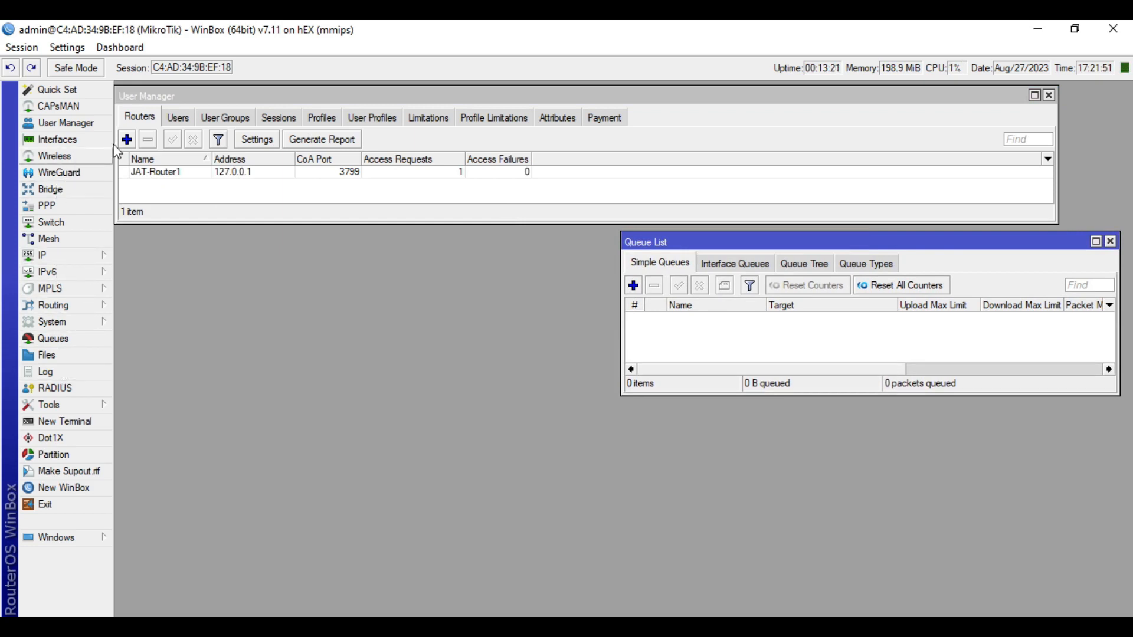
click(39, 206)
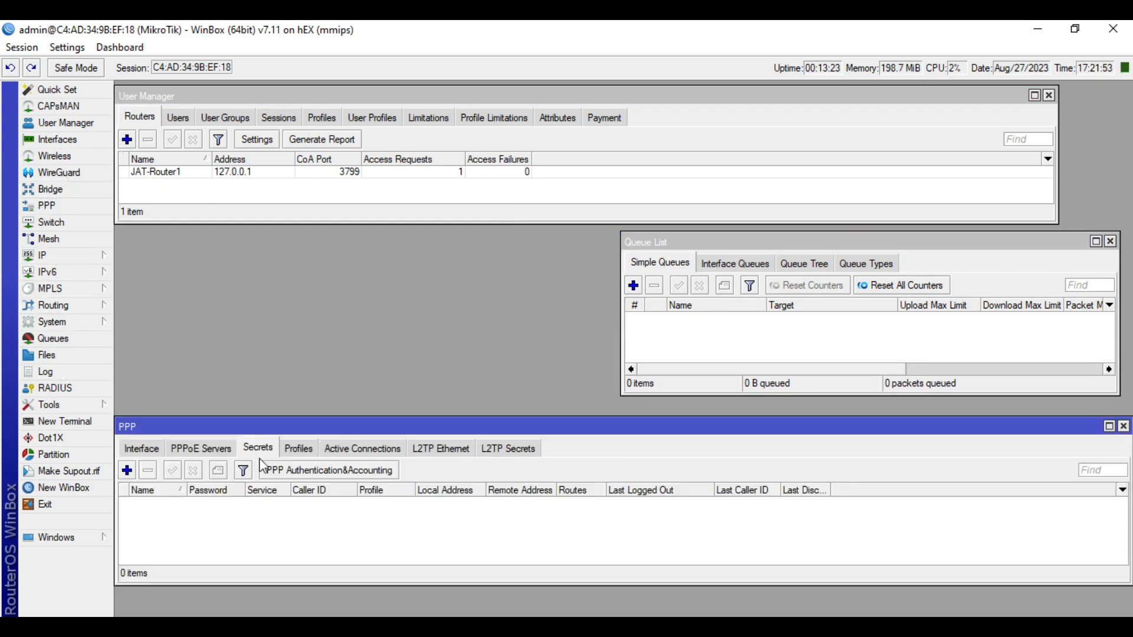
click(363, 448)
click(256, 506)
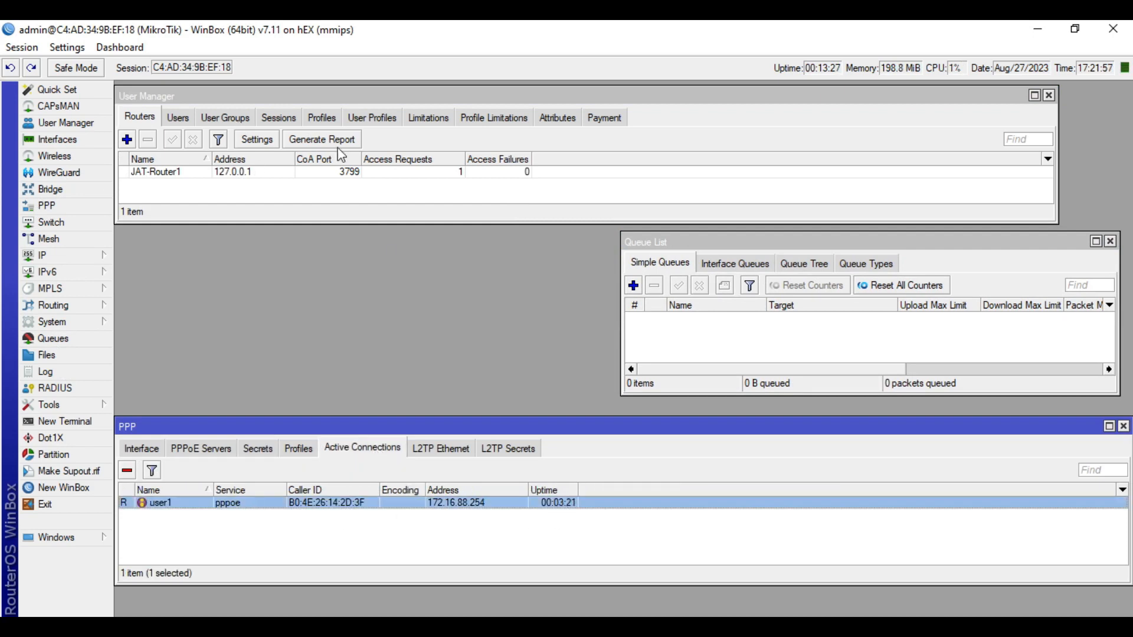
click(773, 353)
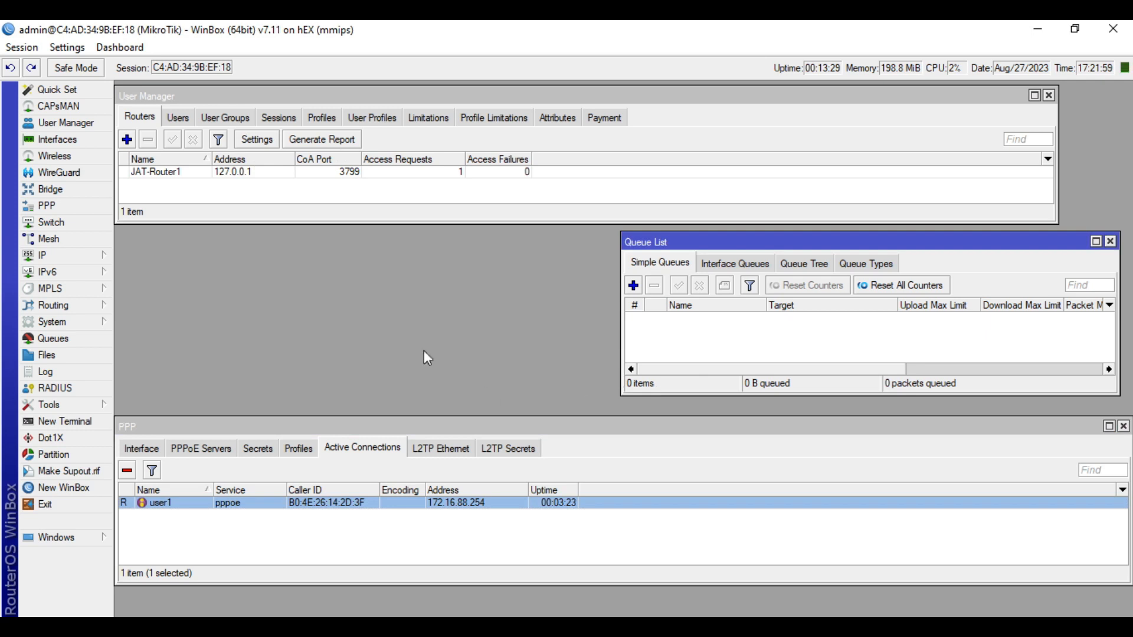
Review the Users, User Groups and User Profiles lists and select user1's SP1-Php500 profile entry
click(181, 120)
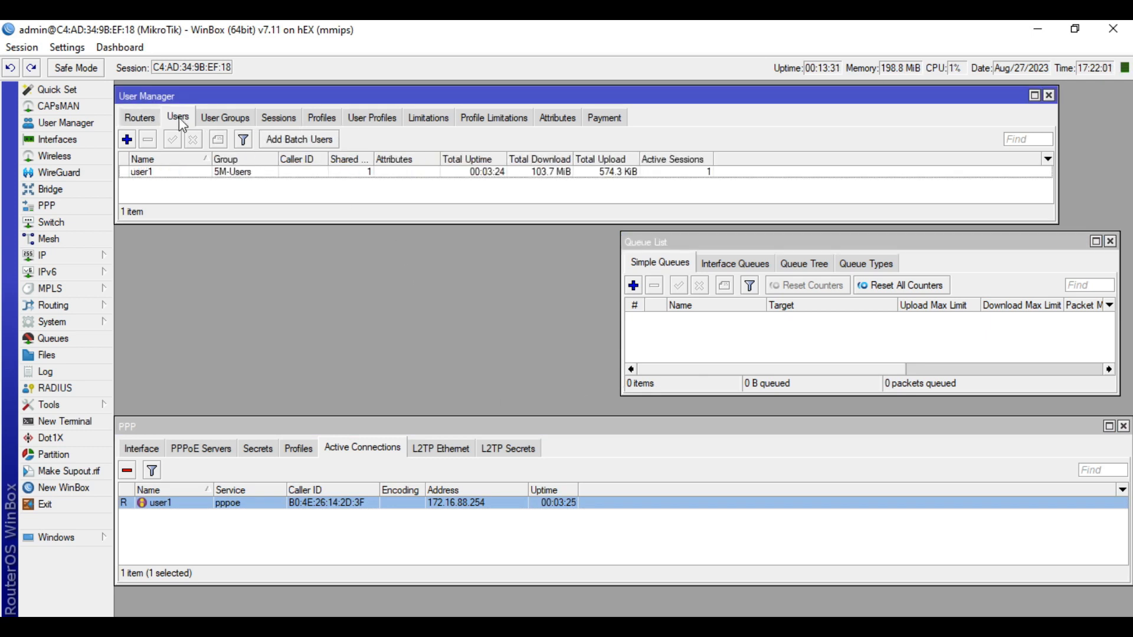
click(217, 121)
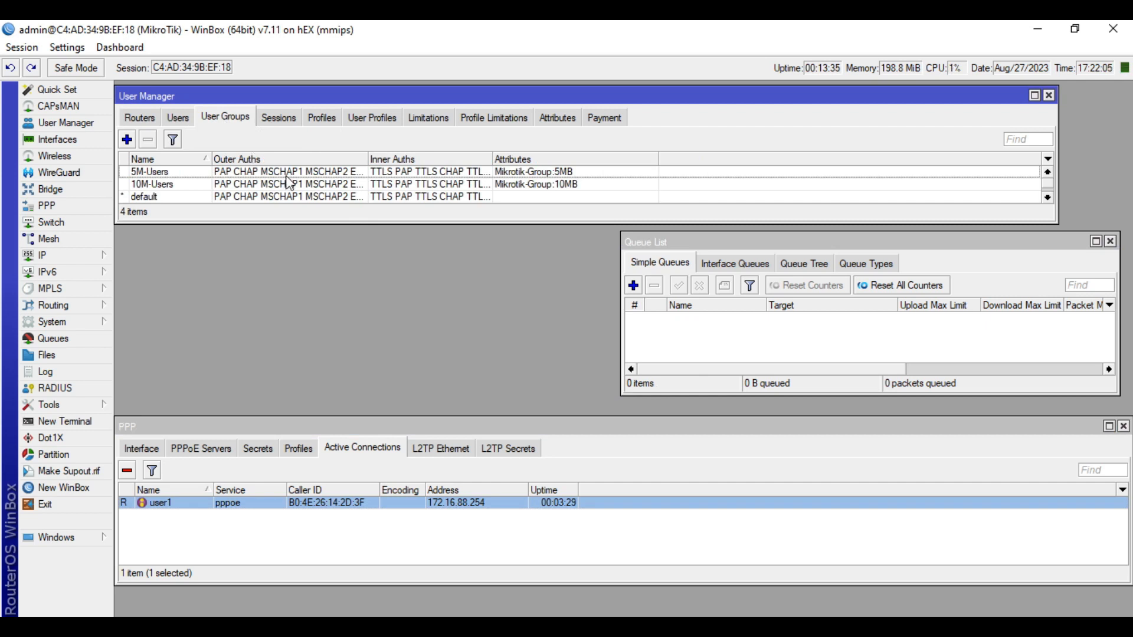
click(386, 125)
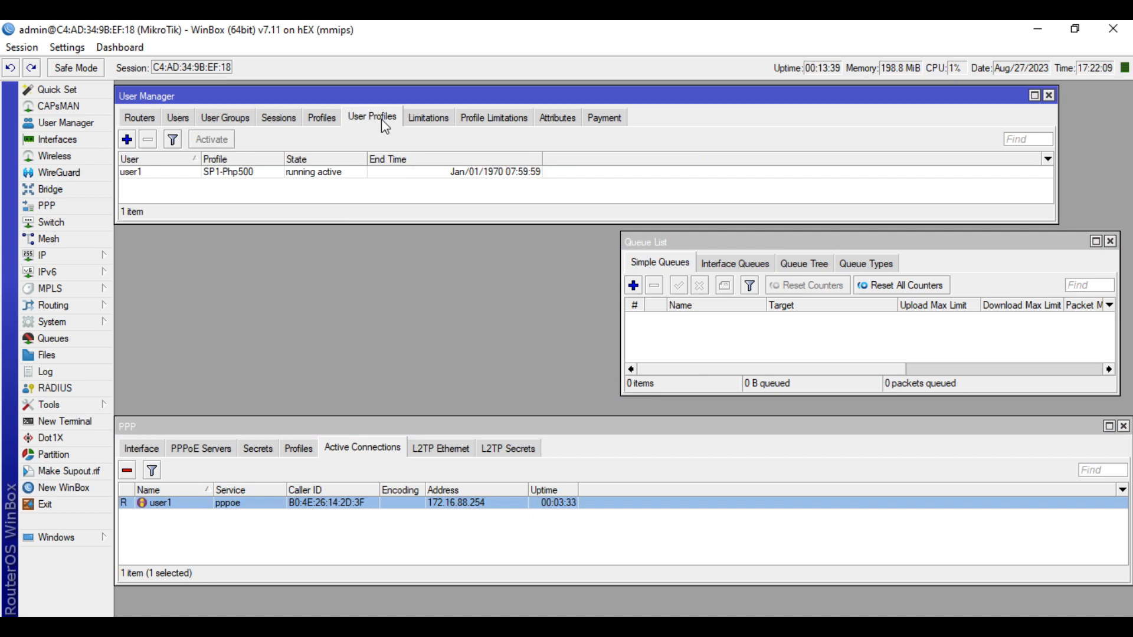
click(412, 173)
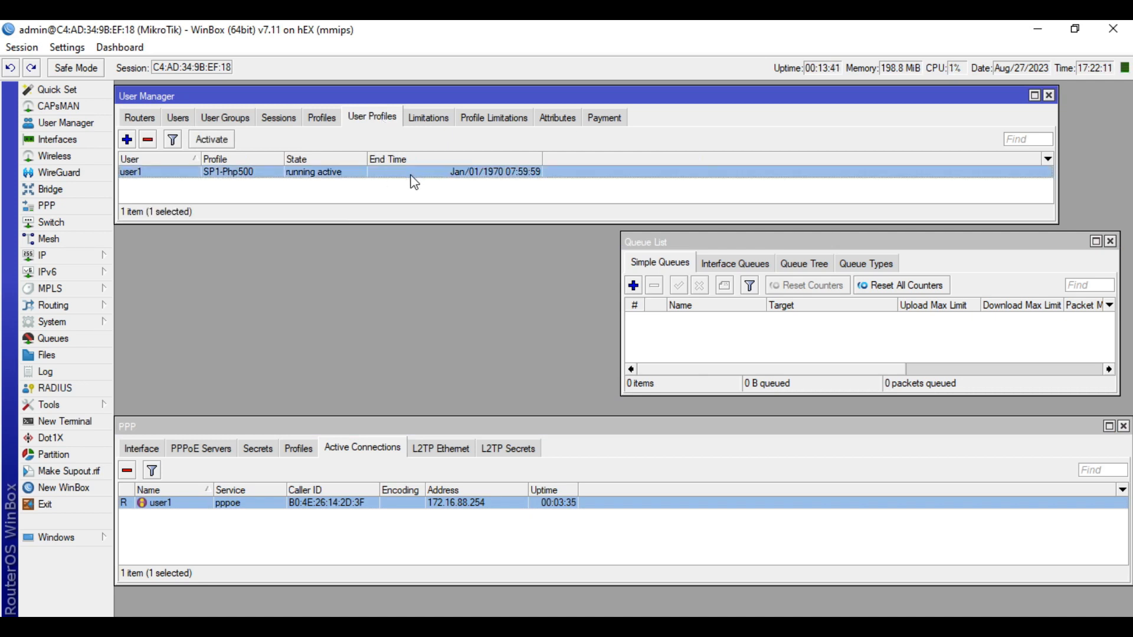
drag(589, 439, 587, 426)
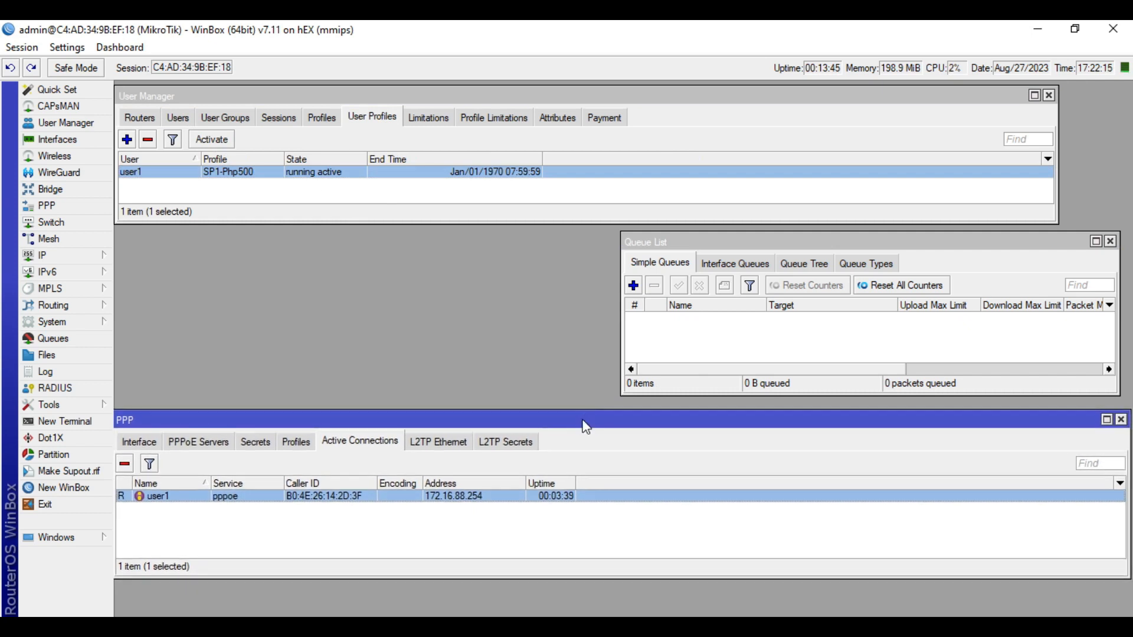
click(236, 121)
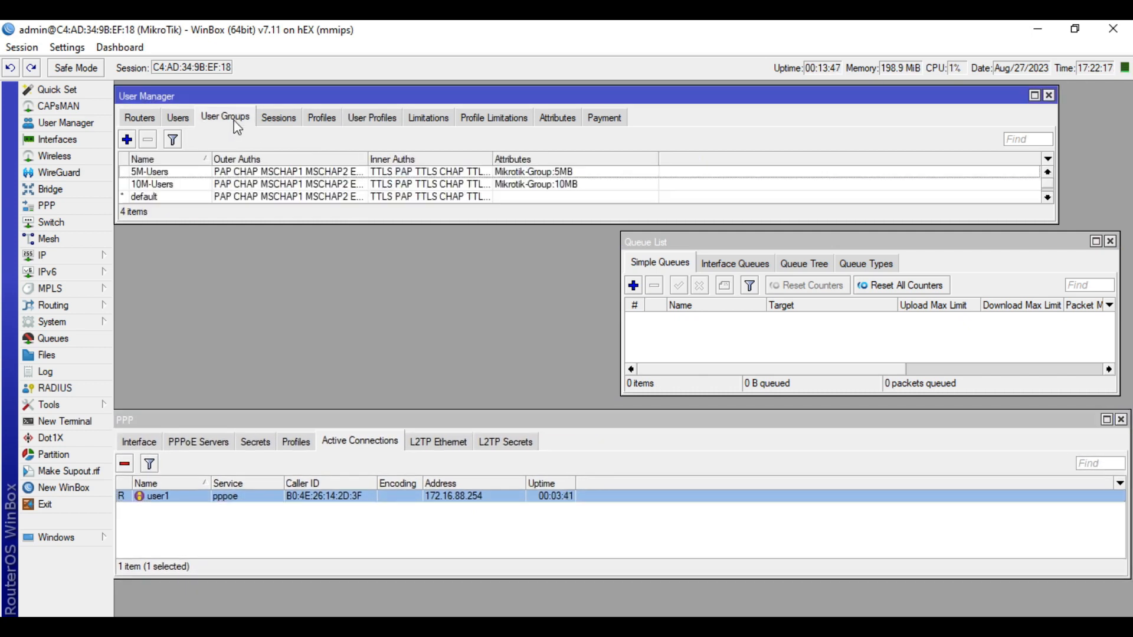
click(363, 121)
click(317, 119)
click(354, 125)
Remove user1's SP1-Php500 profile assignment and re-add it, leaving it in waiting state
click(148, 140)
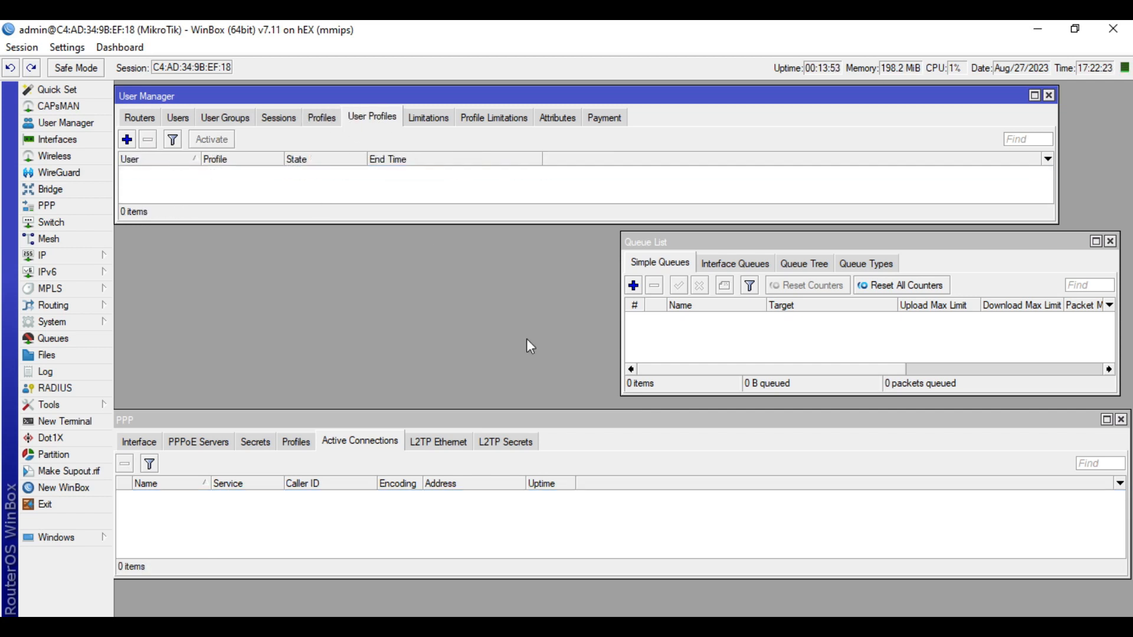
click(126, 139)
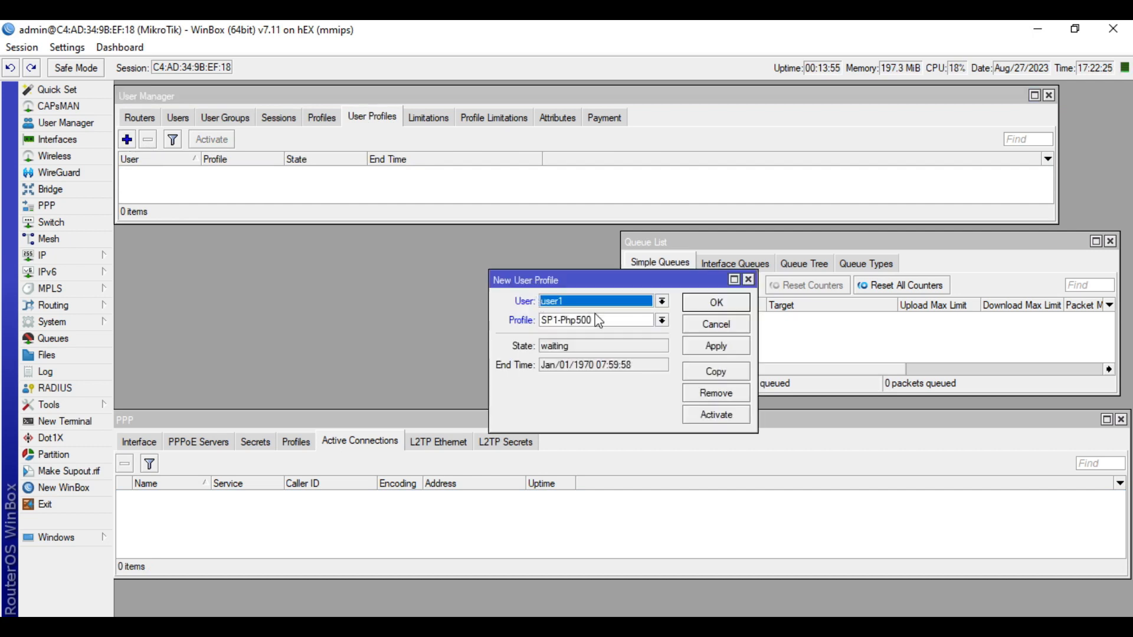
click(723, 348)
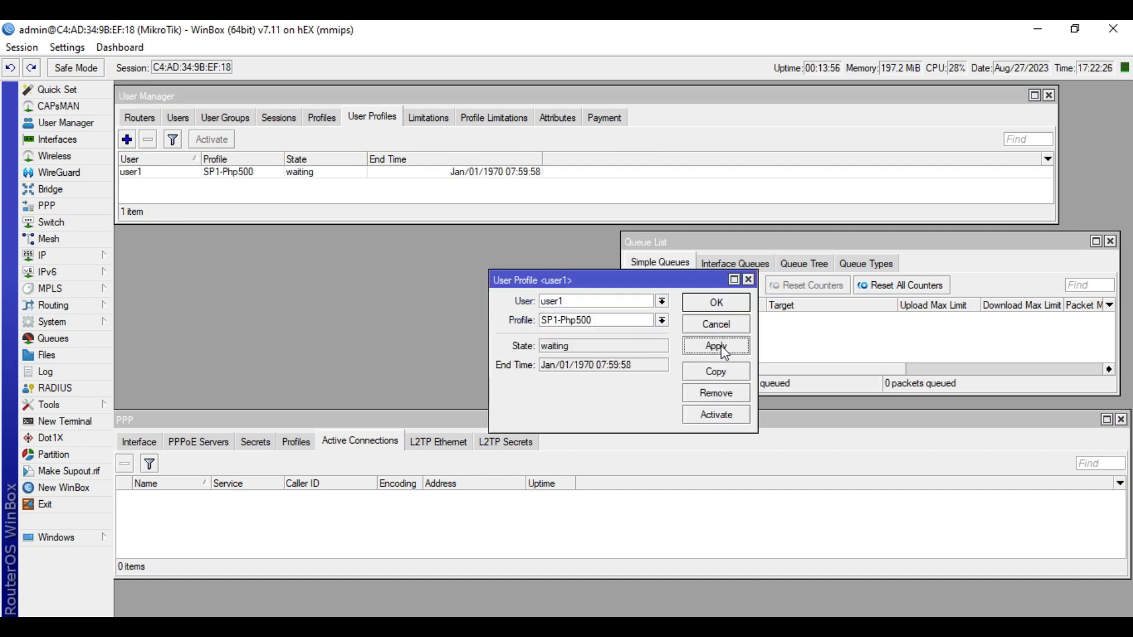
click(716, 304)
click(310, 175)
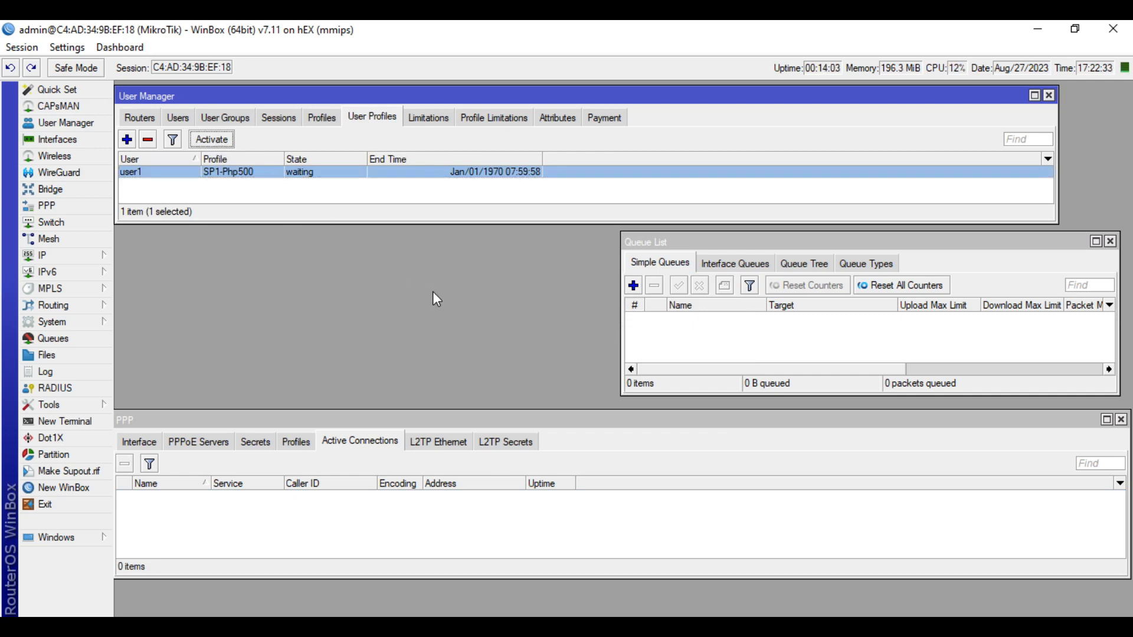
drag(616, 420, 618, 418)
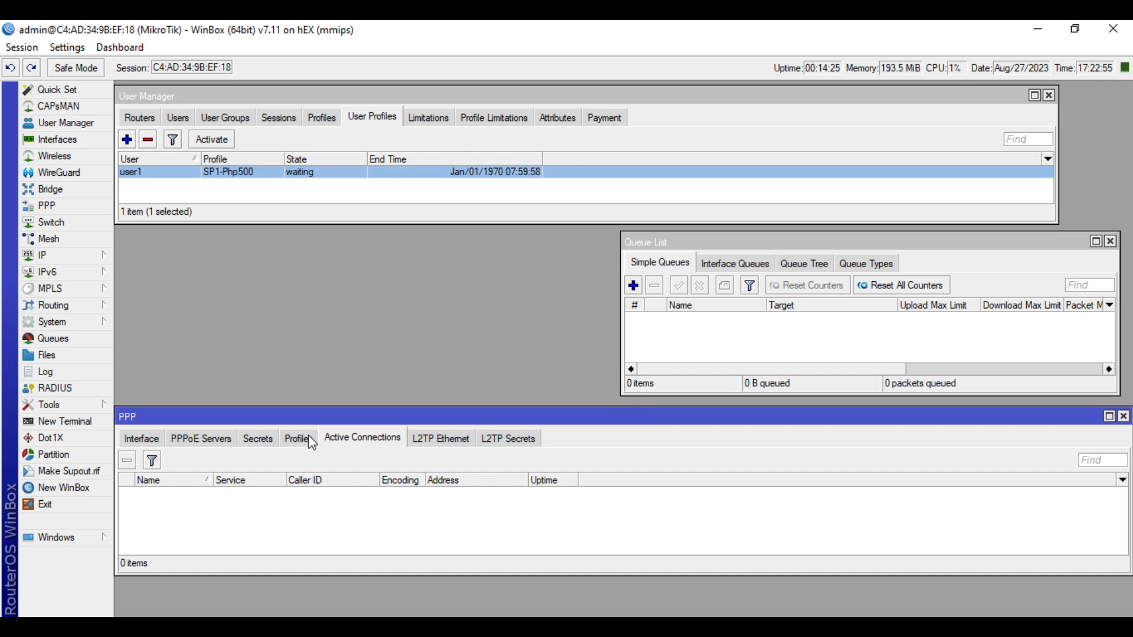
Check Use Radius in PPP Authentication&Accounting, then view the 5M/5M pppoe-user1 queue
click(257, 444)
click(286, 466)
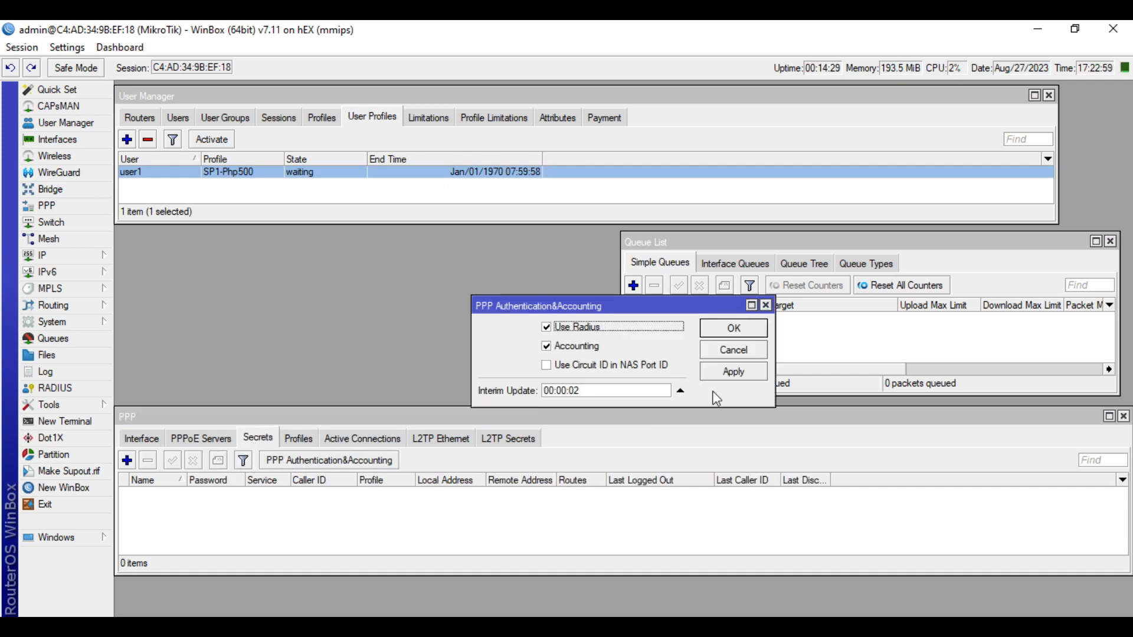
click(766, 307)
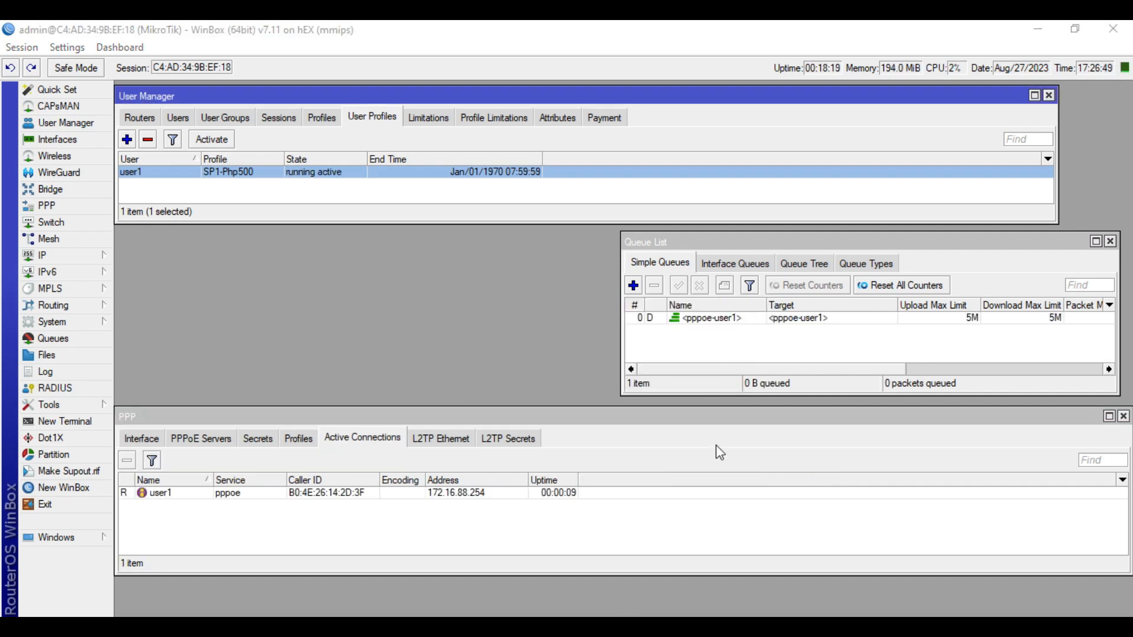
click(682, 353)
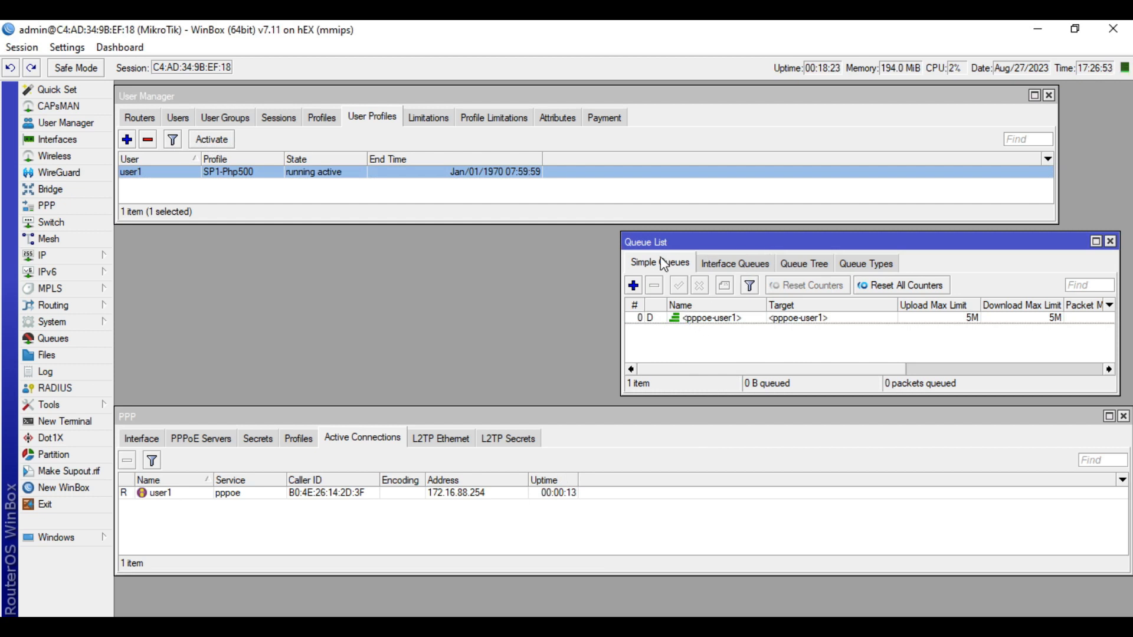
Inspect the pppoe-user1 queue's 10M burst, 6M threshold and 30-second burst time
click(694, 320)
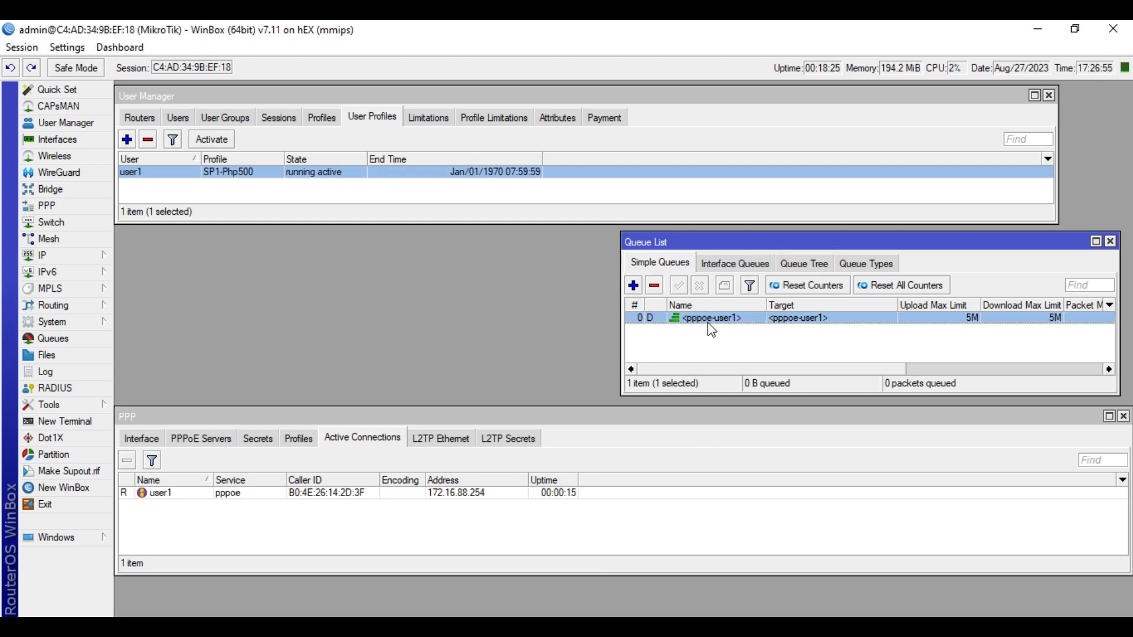
double_click(707, 322)
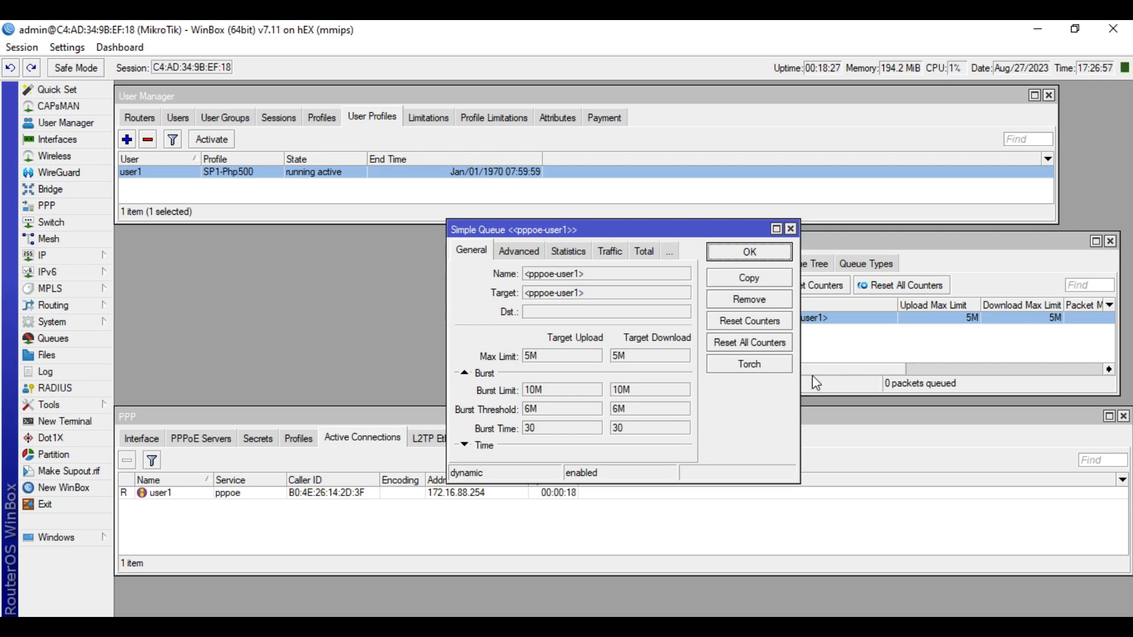
click(290, 540)
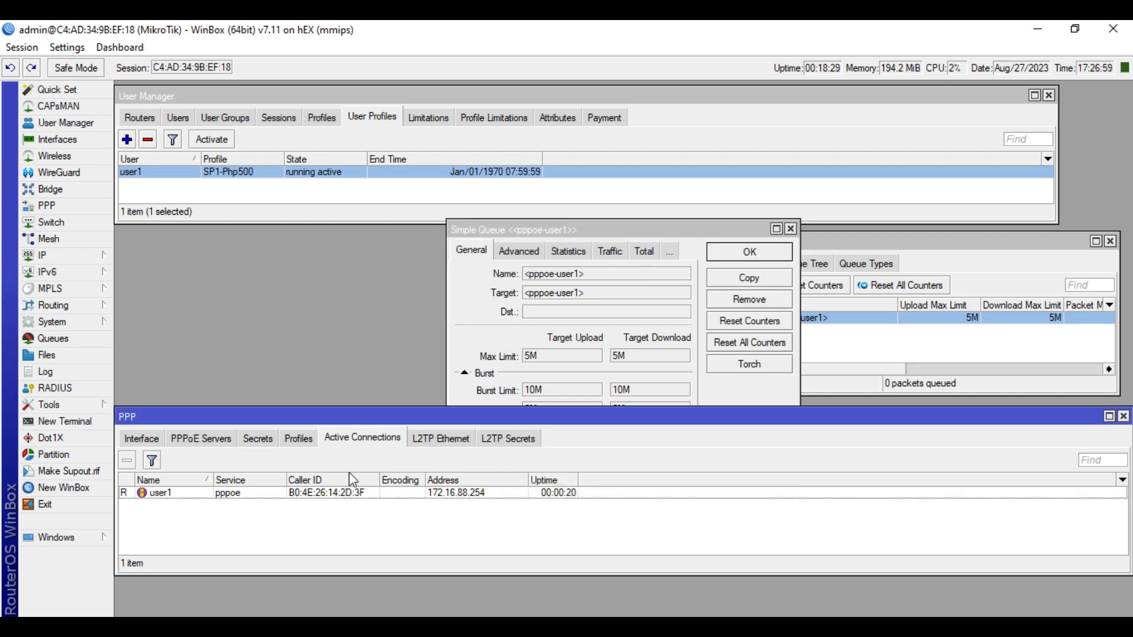
click(274, 496)
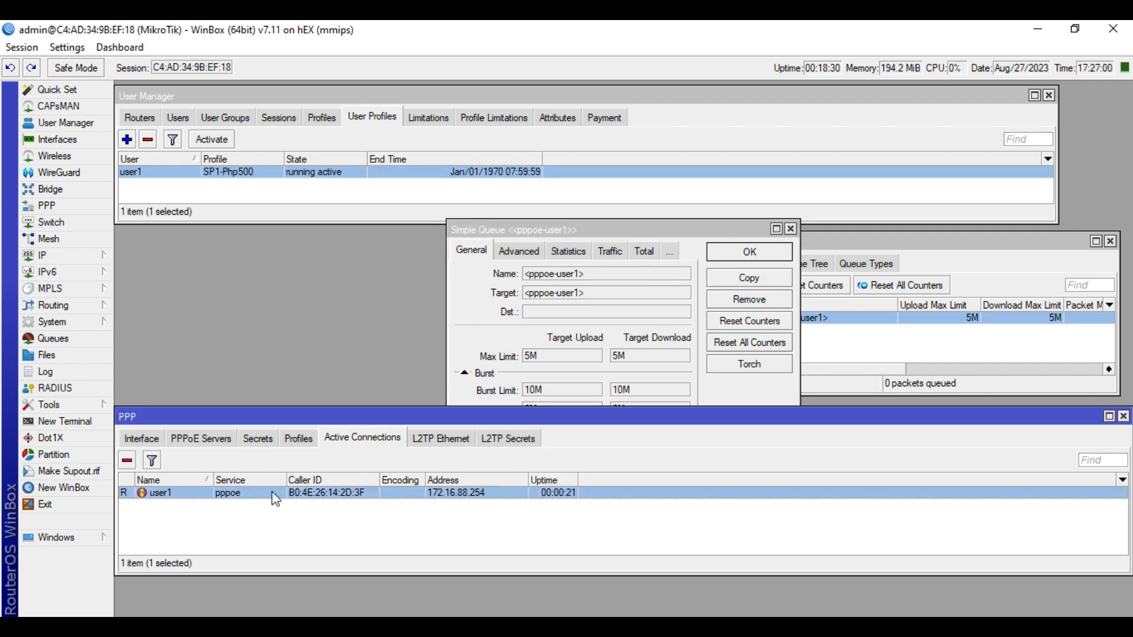
click(295, 529)
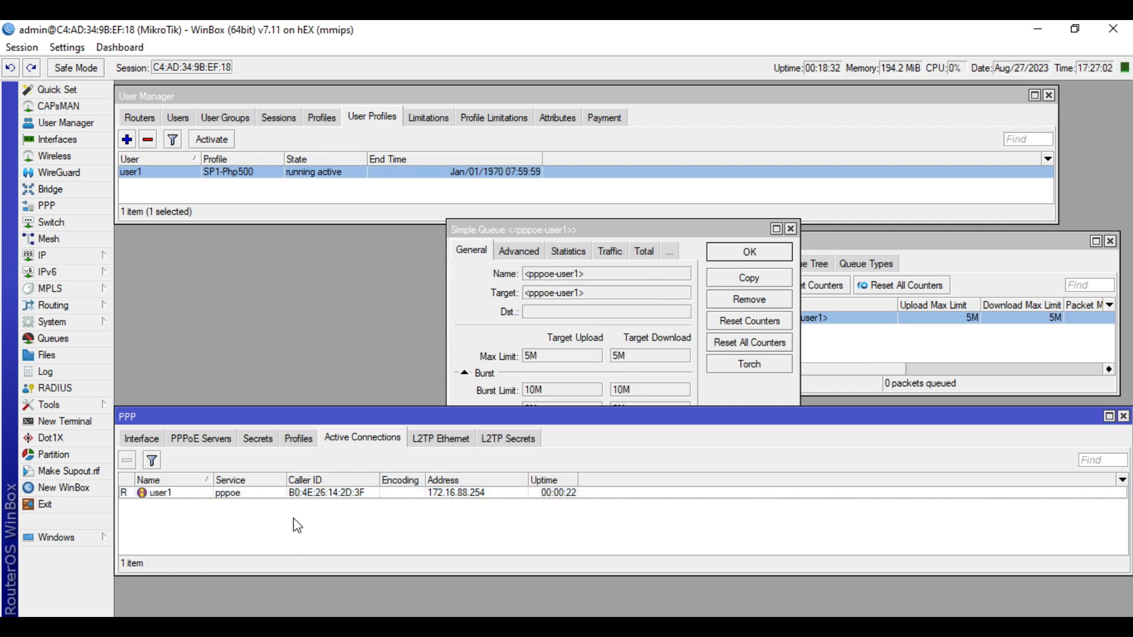
click(326, 496)
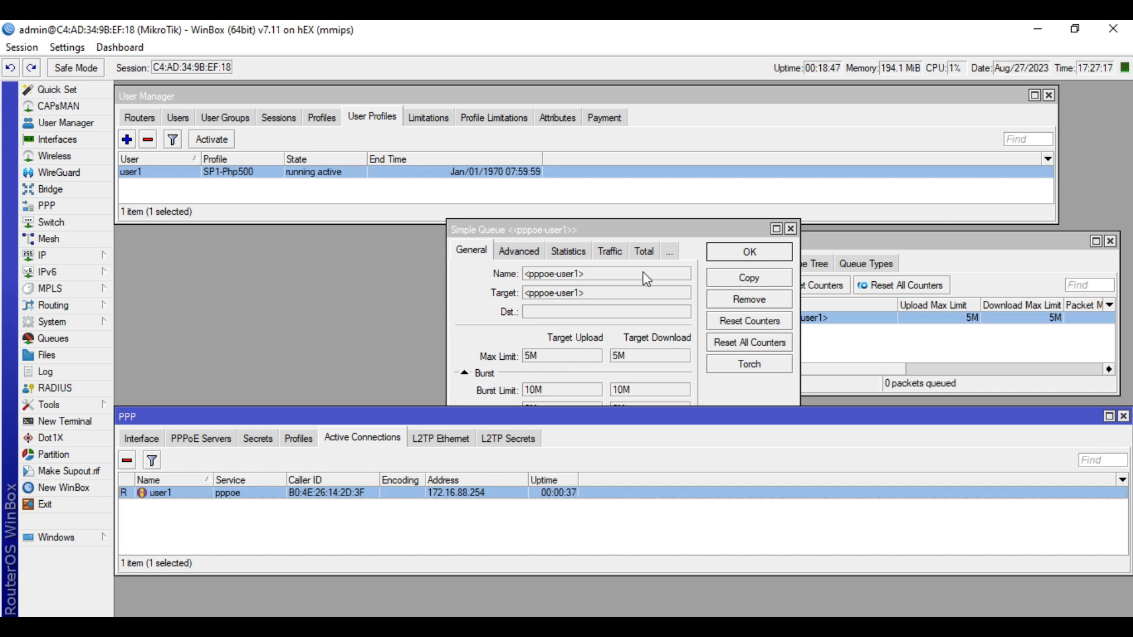
click(677, 233)
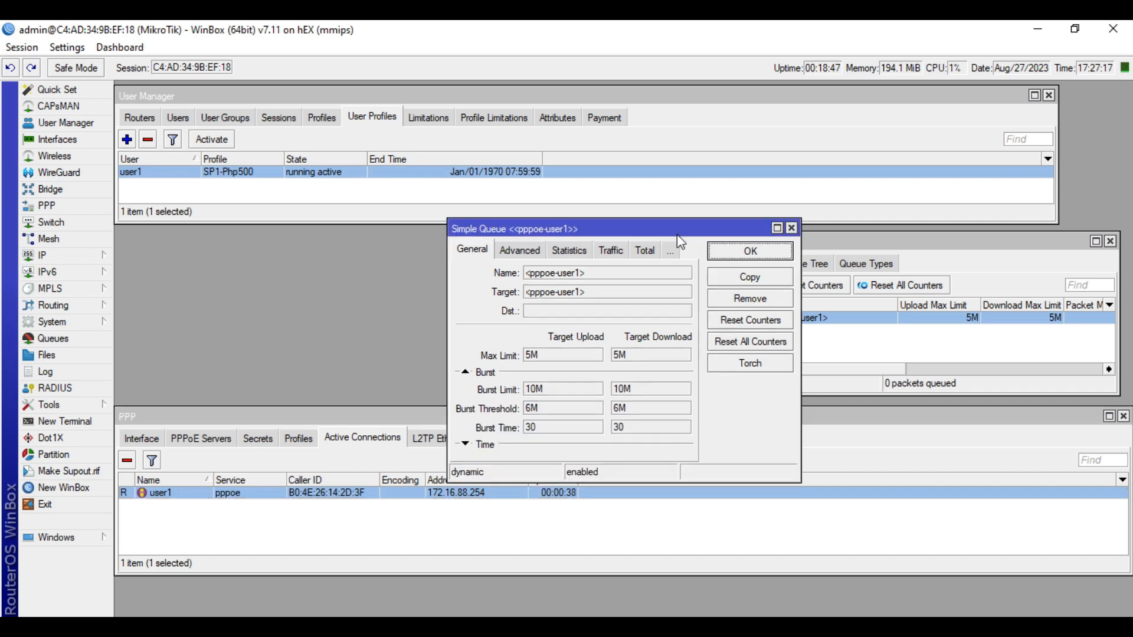
click(791, 228)
Review user1's active PPP session details, then reopen the pppoe-user1 queue settings
double_click(525, 495)
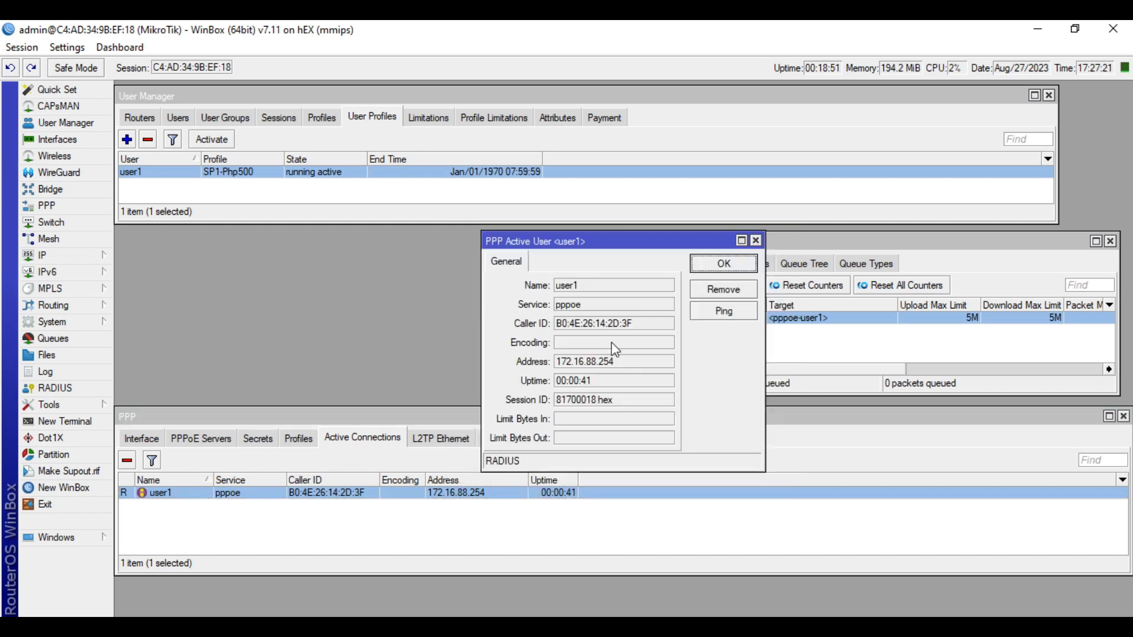
click(756, 241)
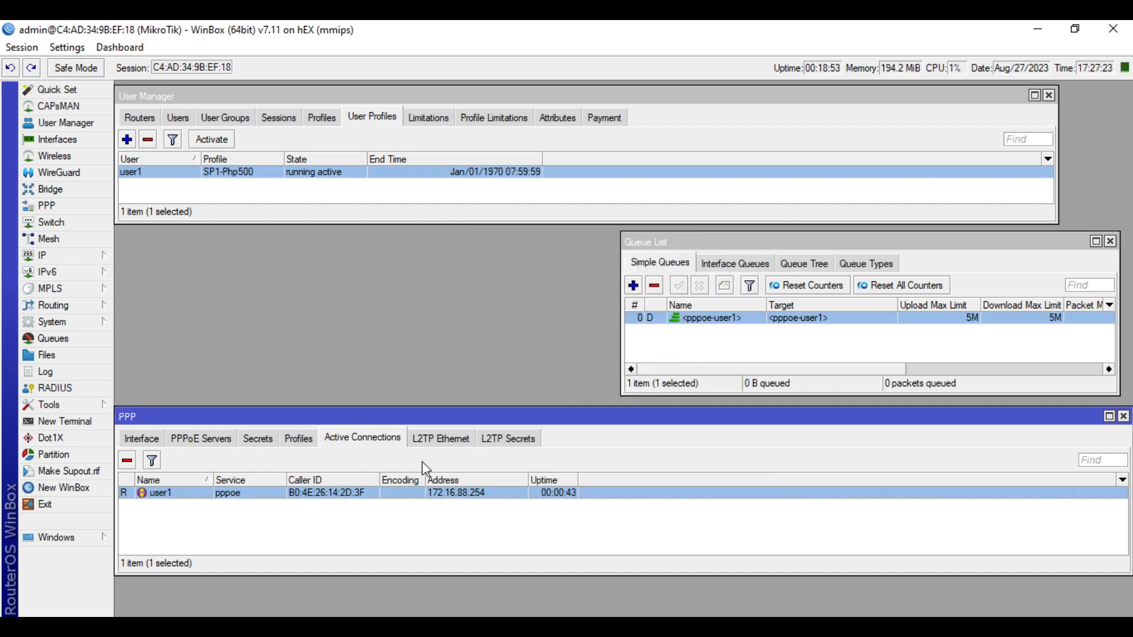
click(378, 506)
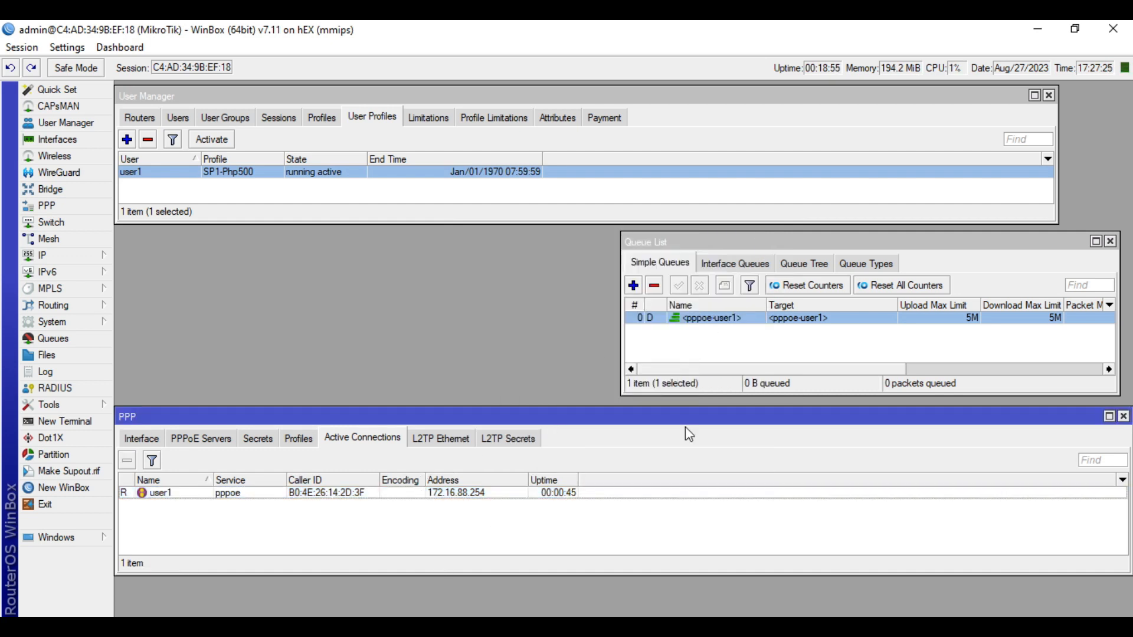
double_click(727, 319)
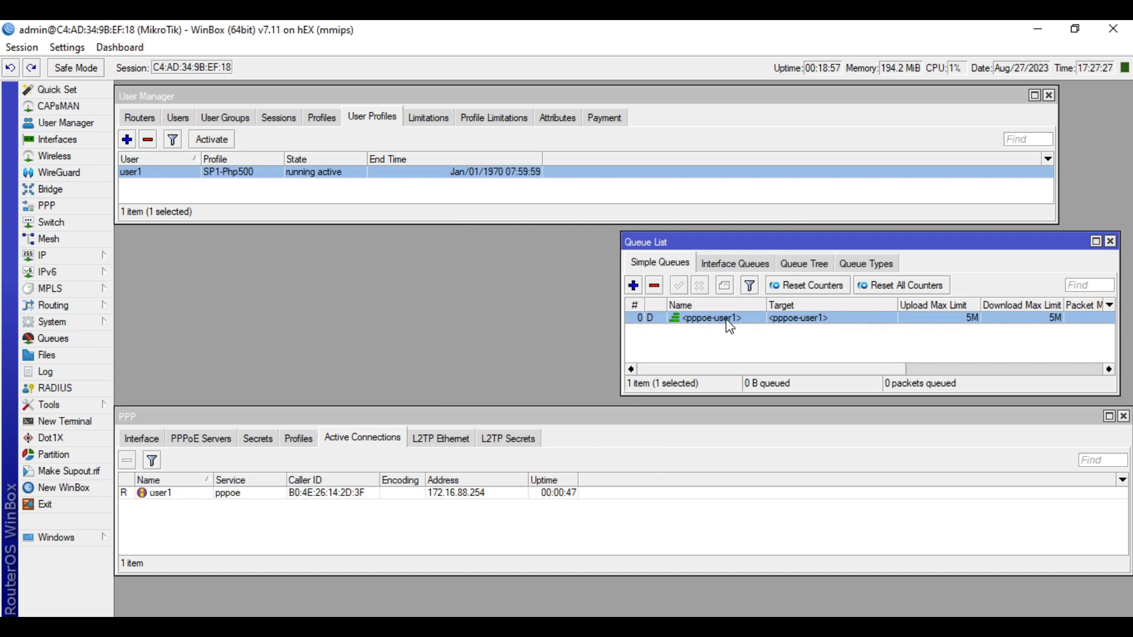
click(612, 251)
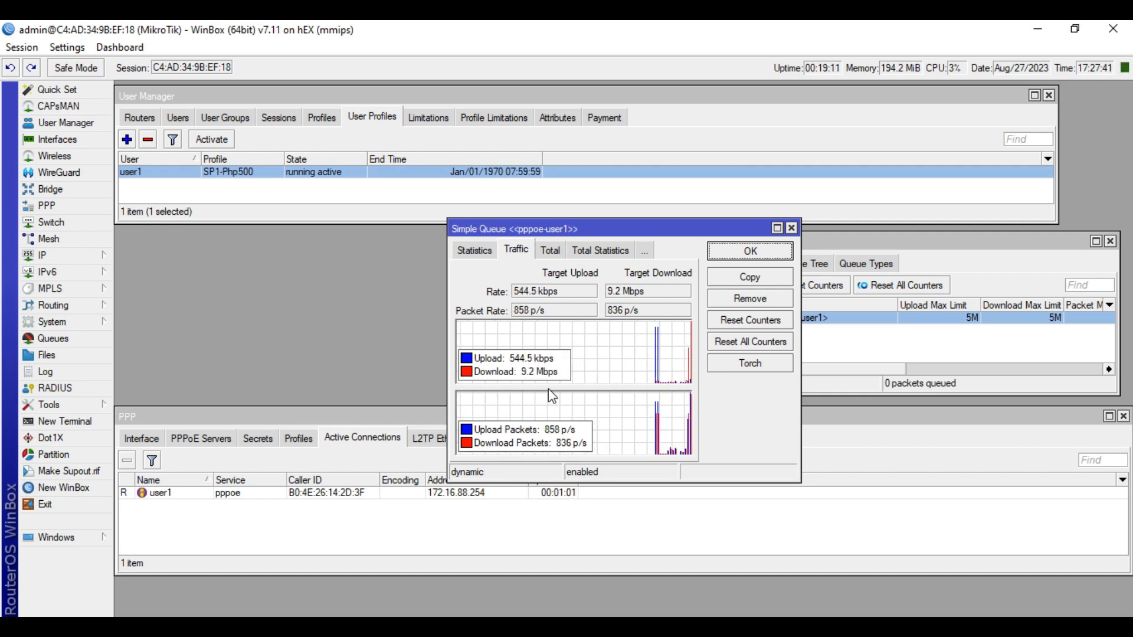
triple_click(609, 296)
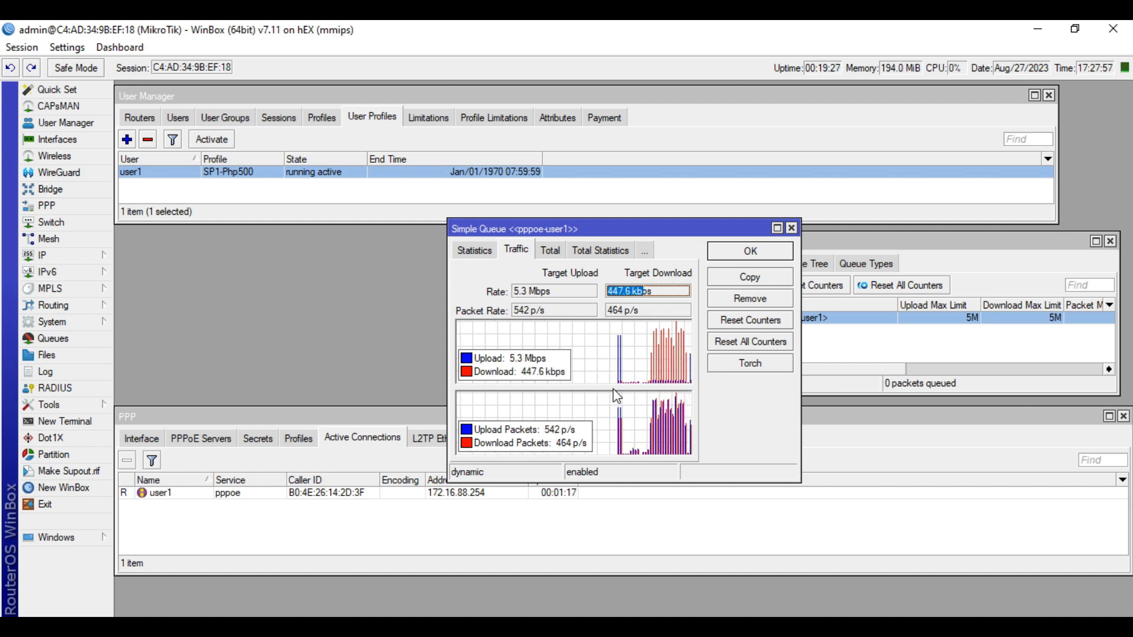
drag(551, 291, 511, 291)
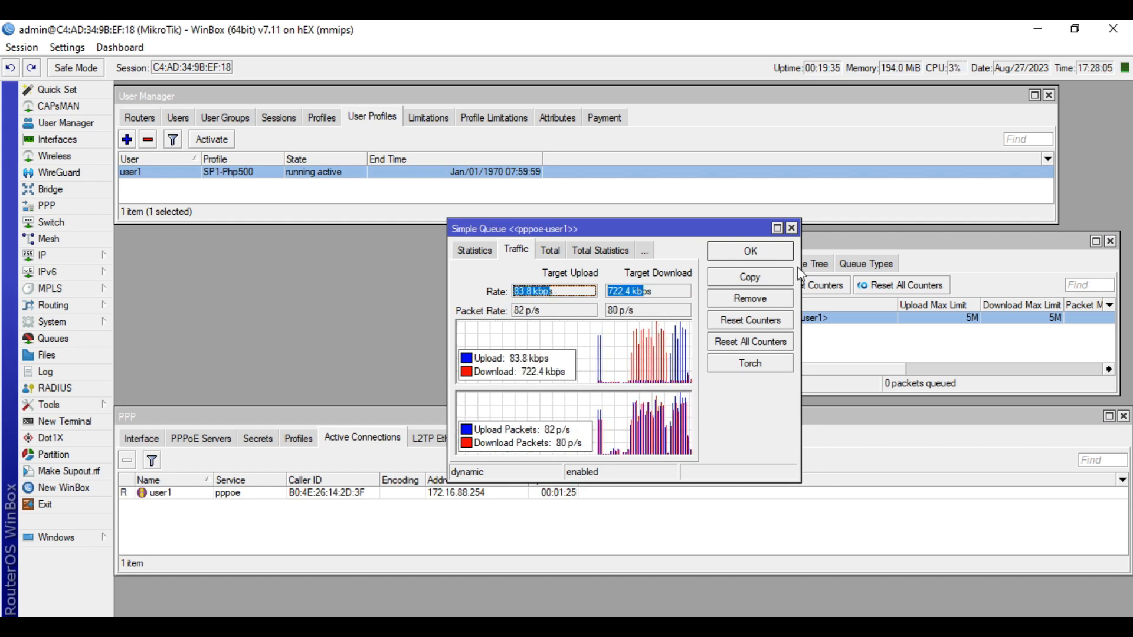
click(791, 227)
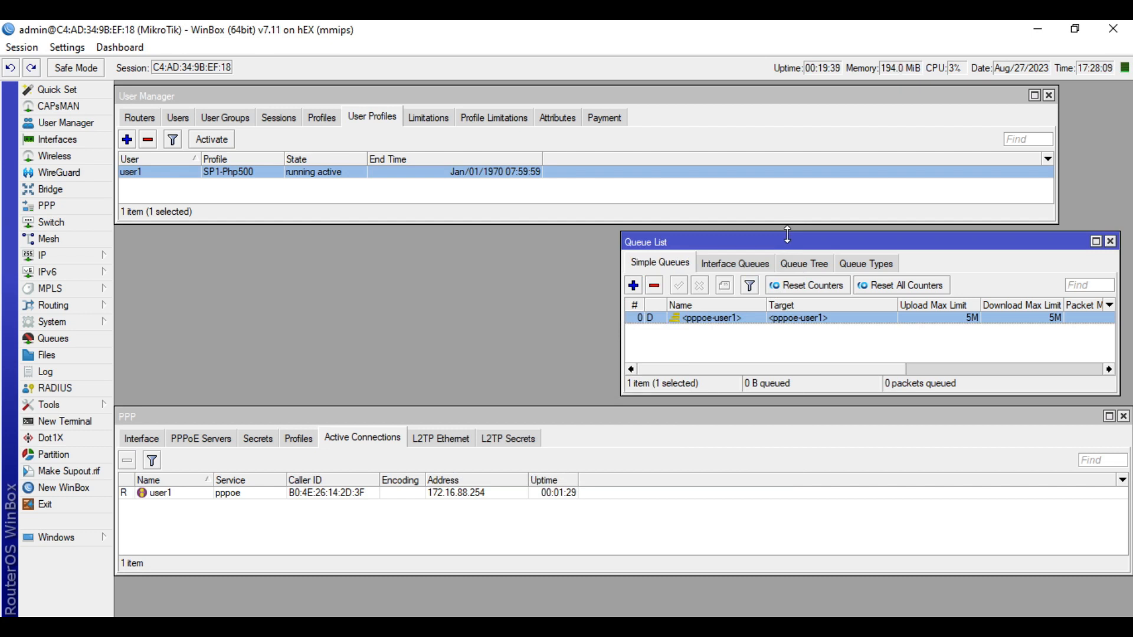
Remove user1's profile assignment from the User Manager User Profiles list
click(275, 180)
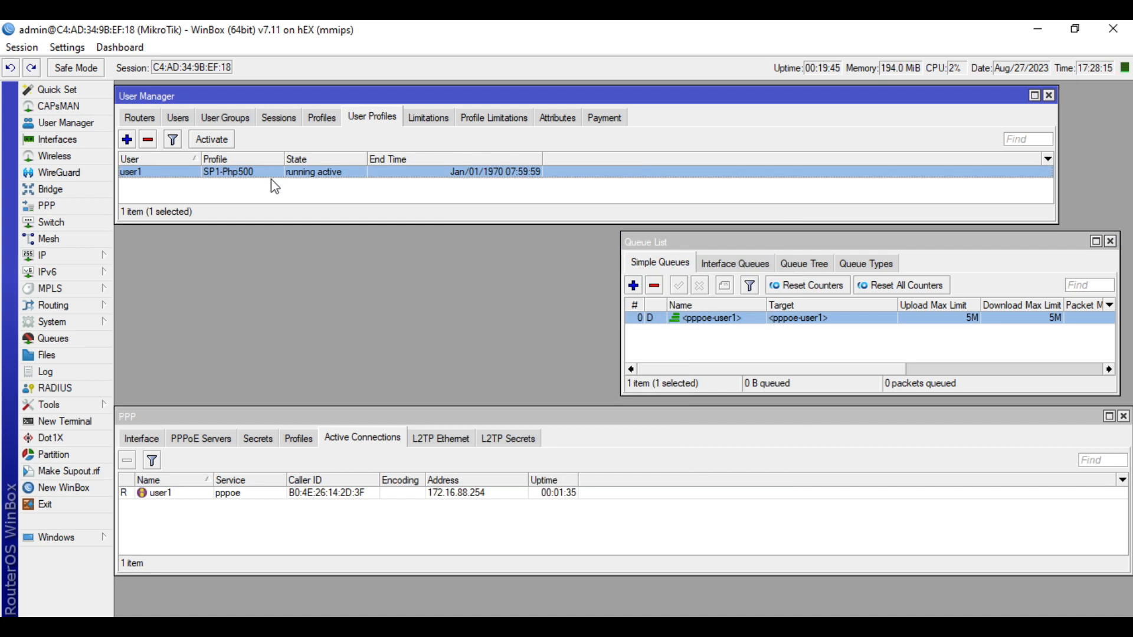
click(258, 187)
click(262, 172)
click(258, 204)
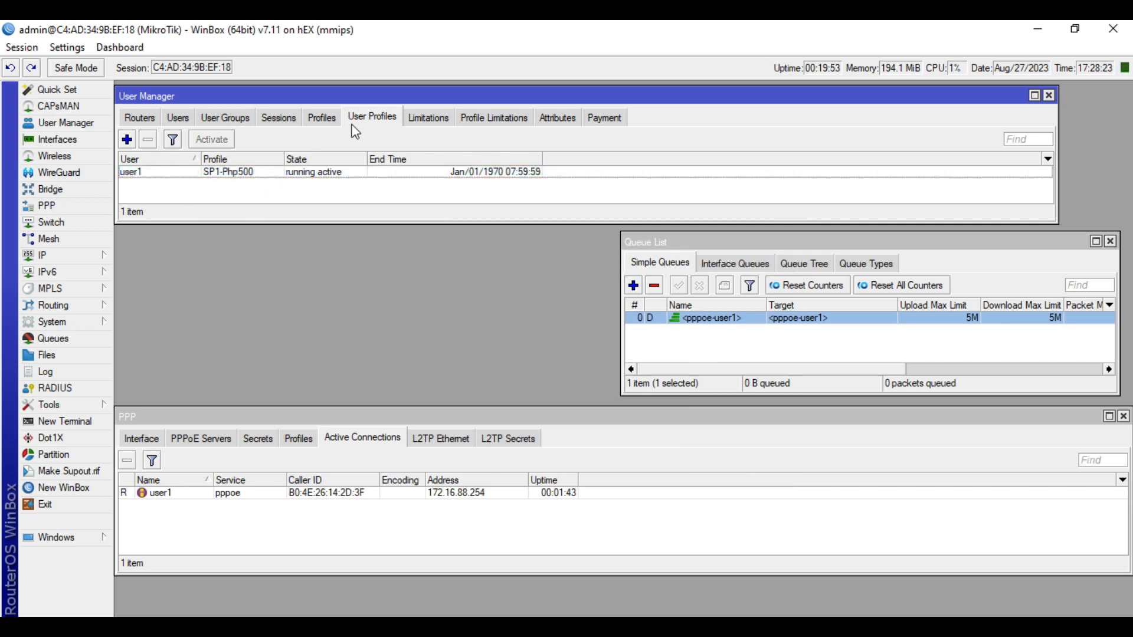
click(283, 173)
click(148, 140)
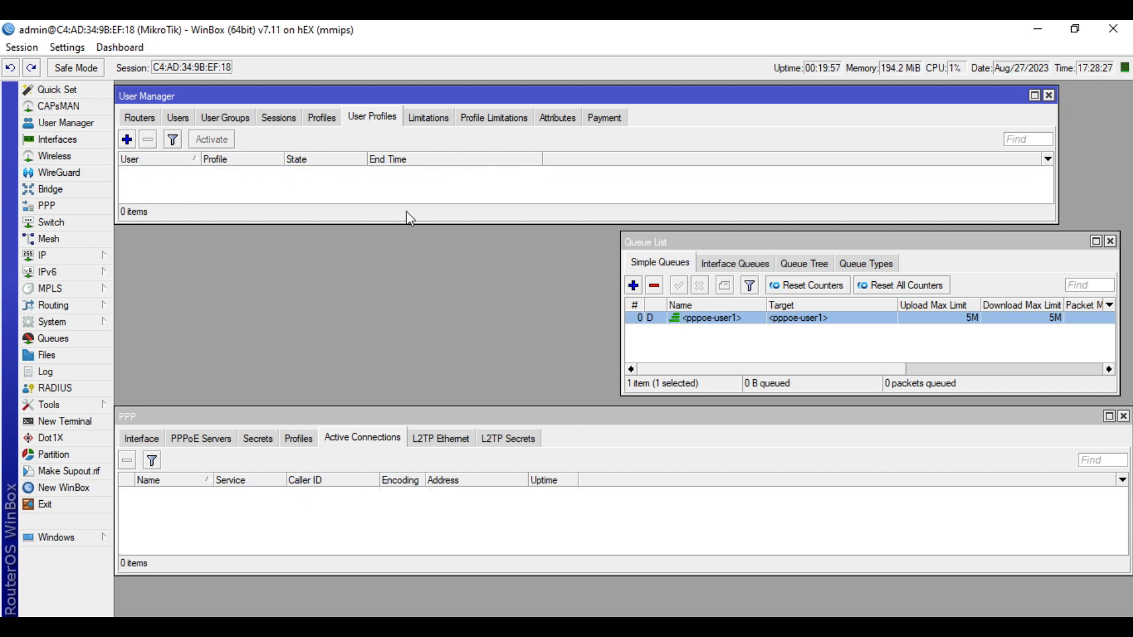
Confirm the pppoe-user1 queue and user1's active PPP connection have disappeared
click(706, 345)
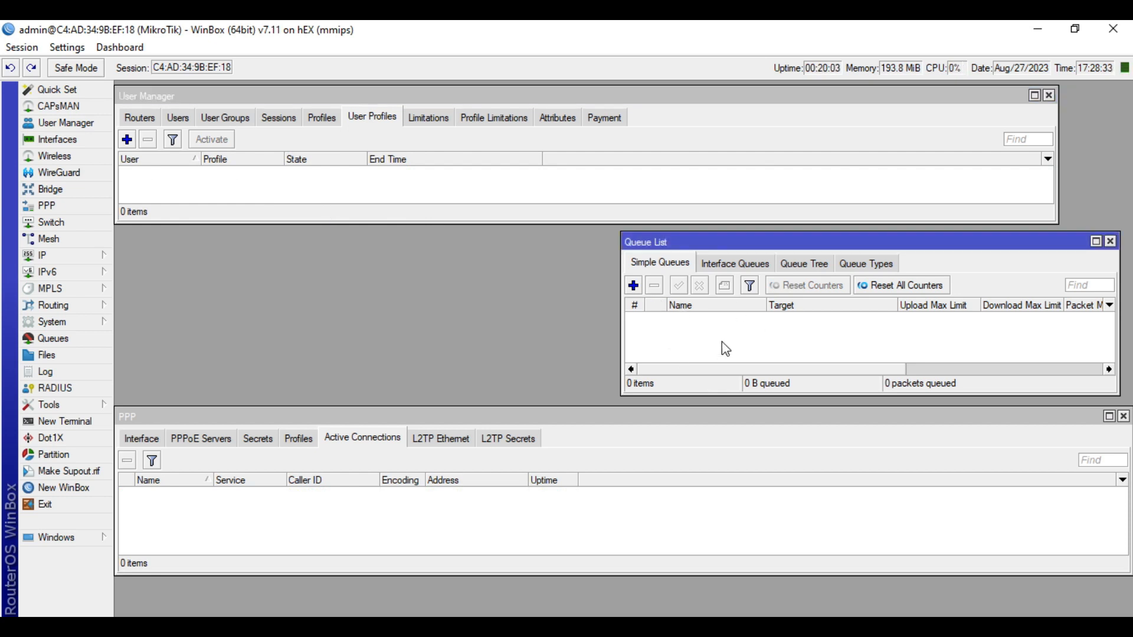
click(412, 539)
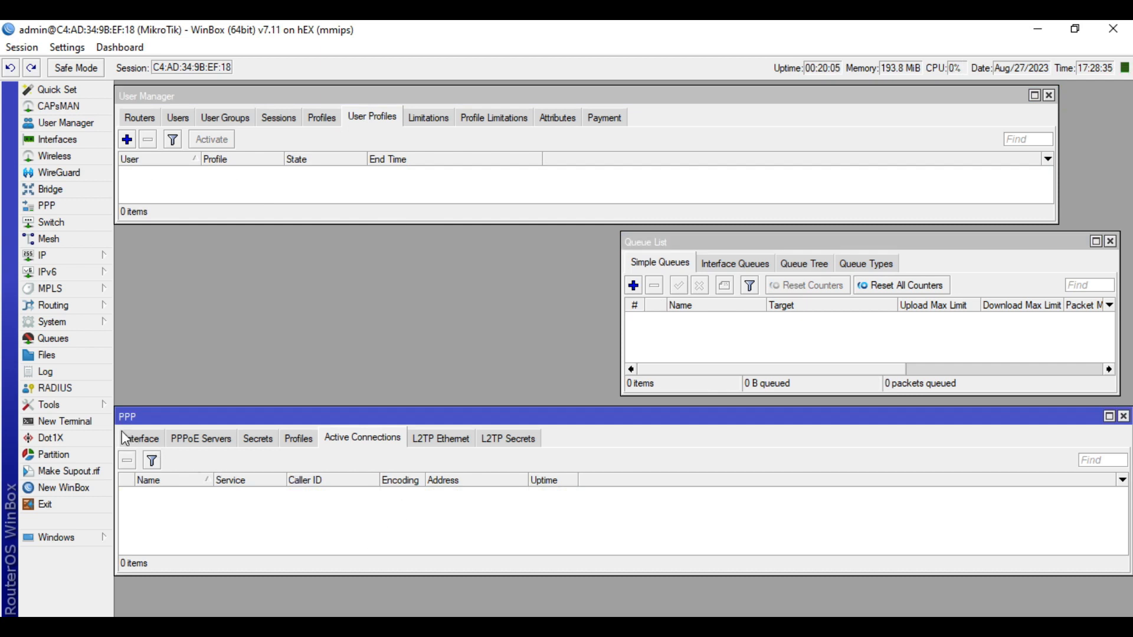
right_click(397, 530)
Enable the Wi-Fi adapter in Windows Network Connections
click(354, 530)
click(269, 627)
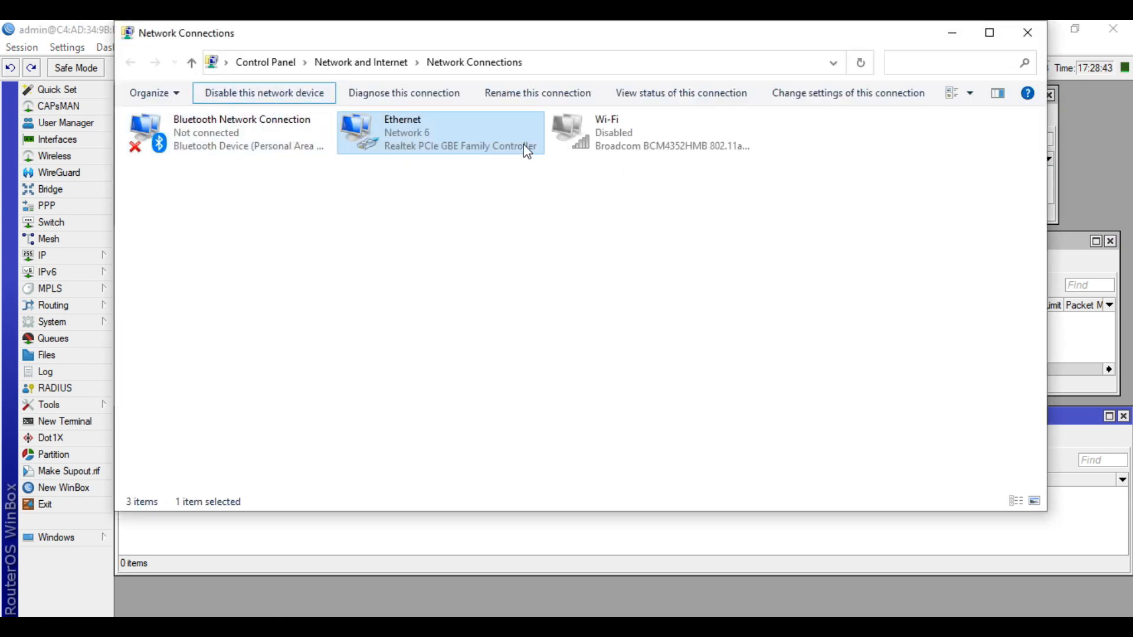
click(616, 138)
double_click(615, 137)
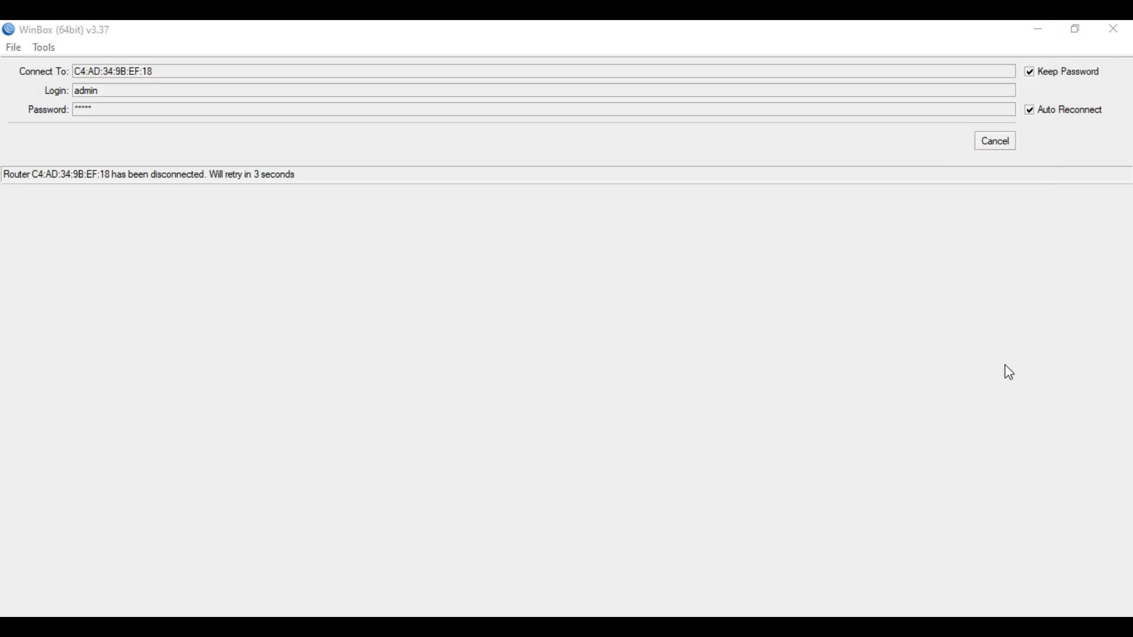
Connect the Wi-Fi to the JAT-Test network
click(1007, 628)
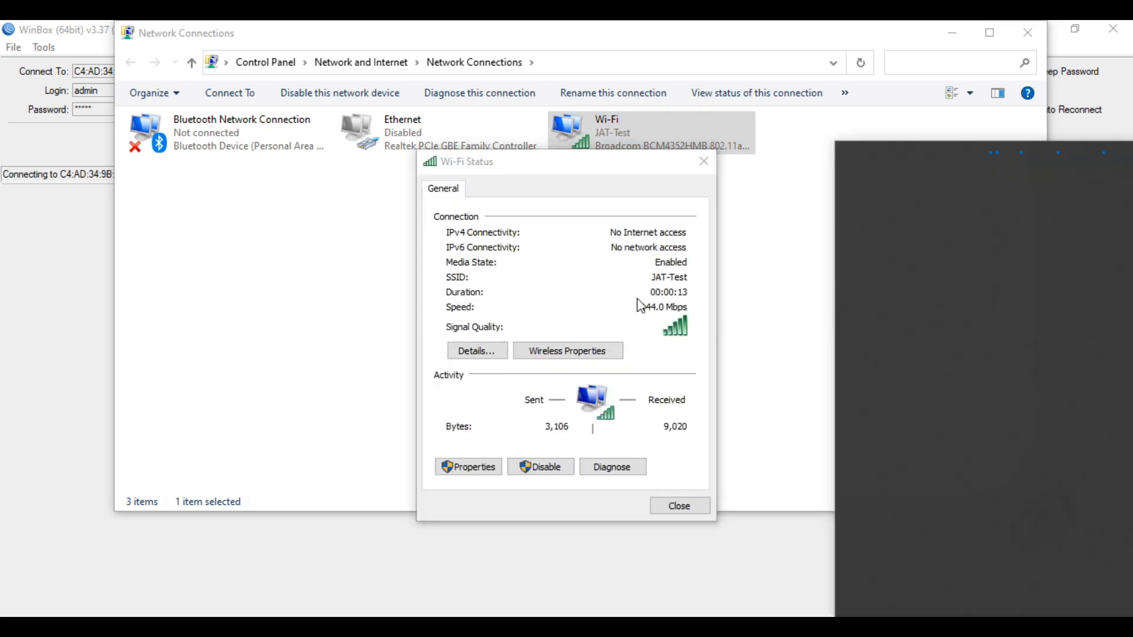
Run Speedtest over Wi-Fi, which finds no Internet, then re-enable the Ethernet adapter
click(641, 304)
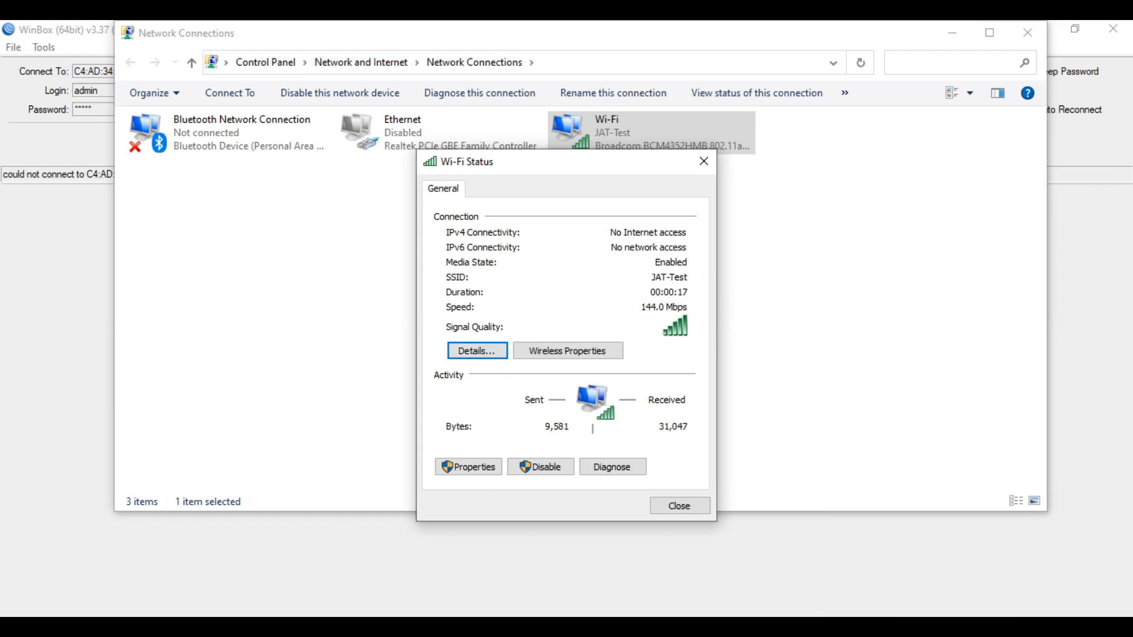
click(1007, 552)
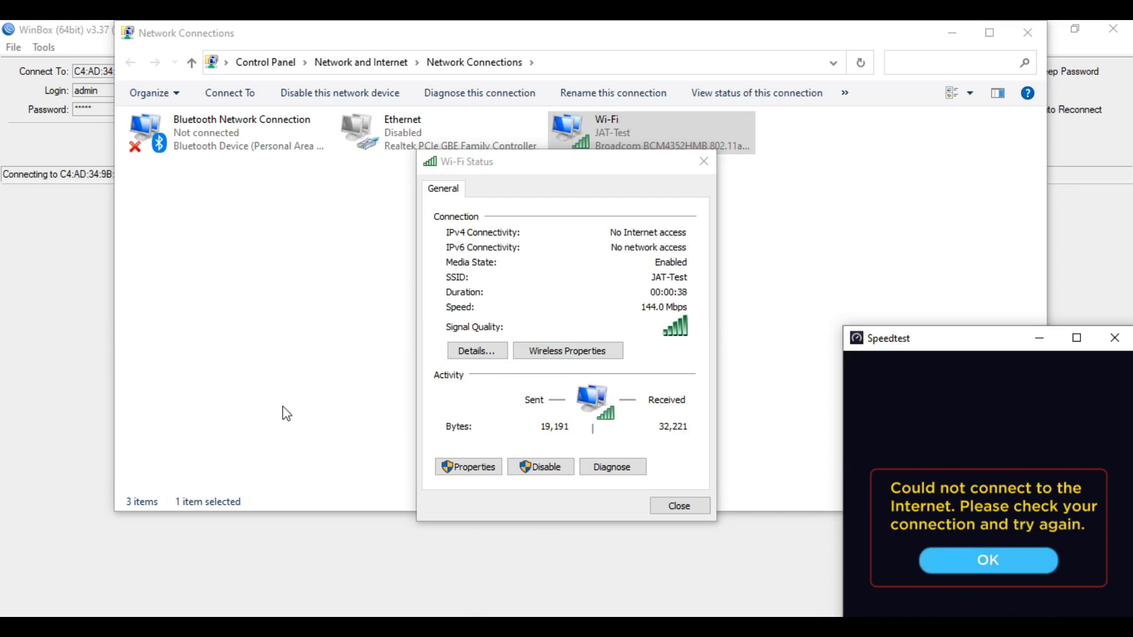
click(299, 354)
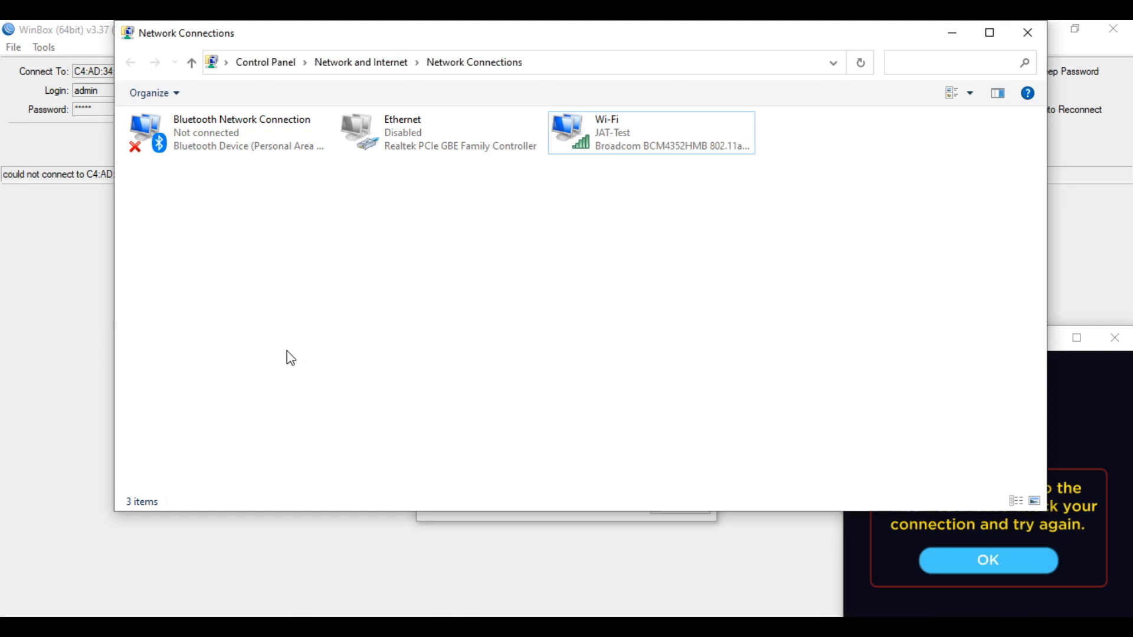
click(470, 141)
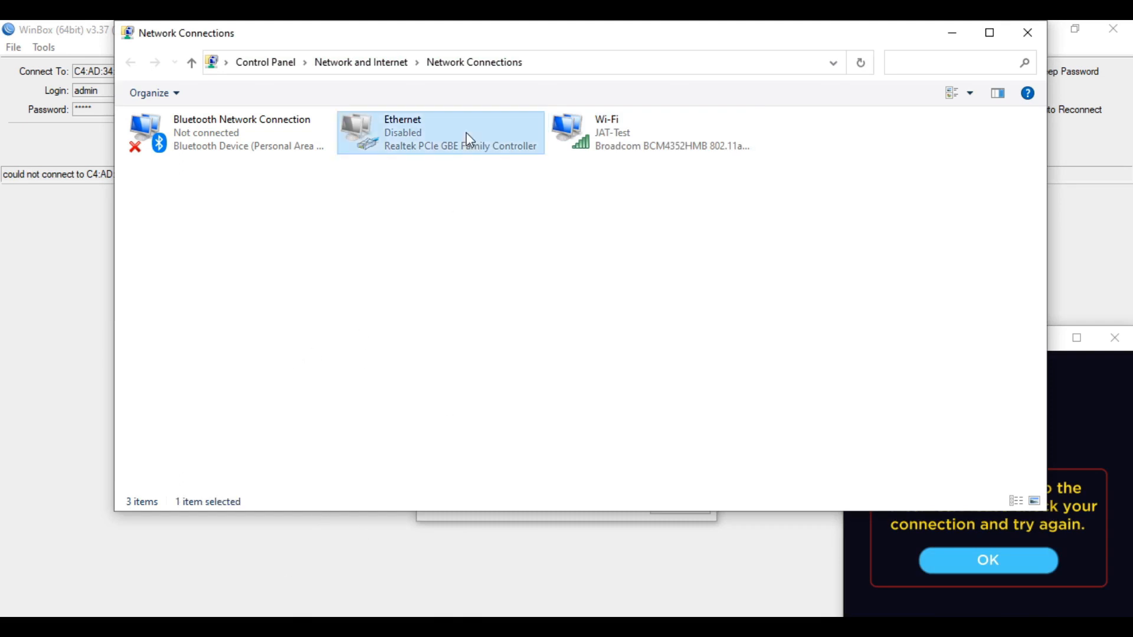
click(301, 94)
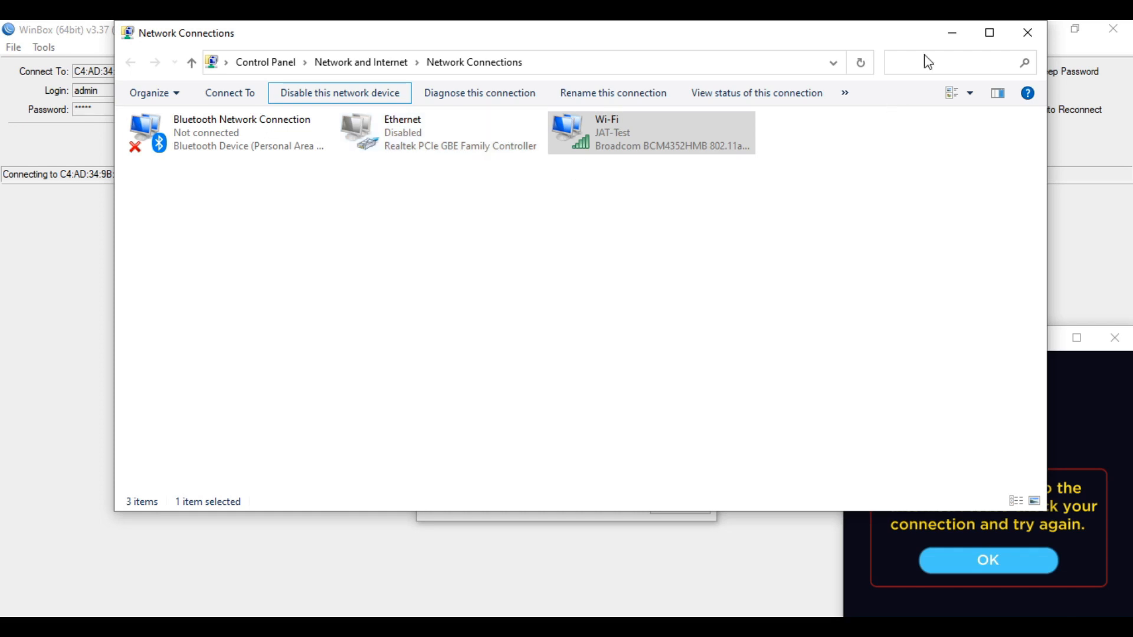
click(772, 324)
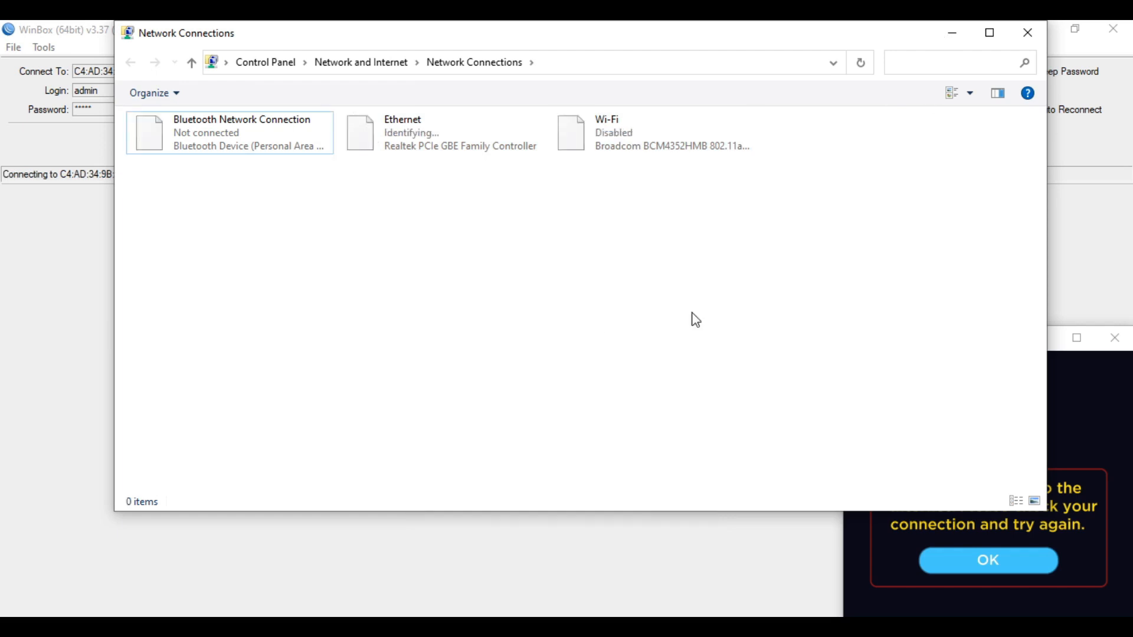
click(952, 34)
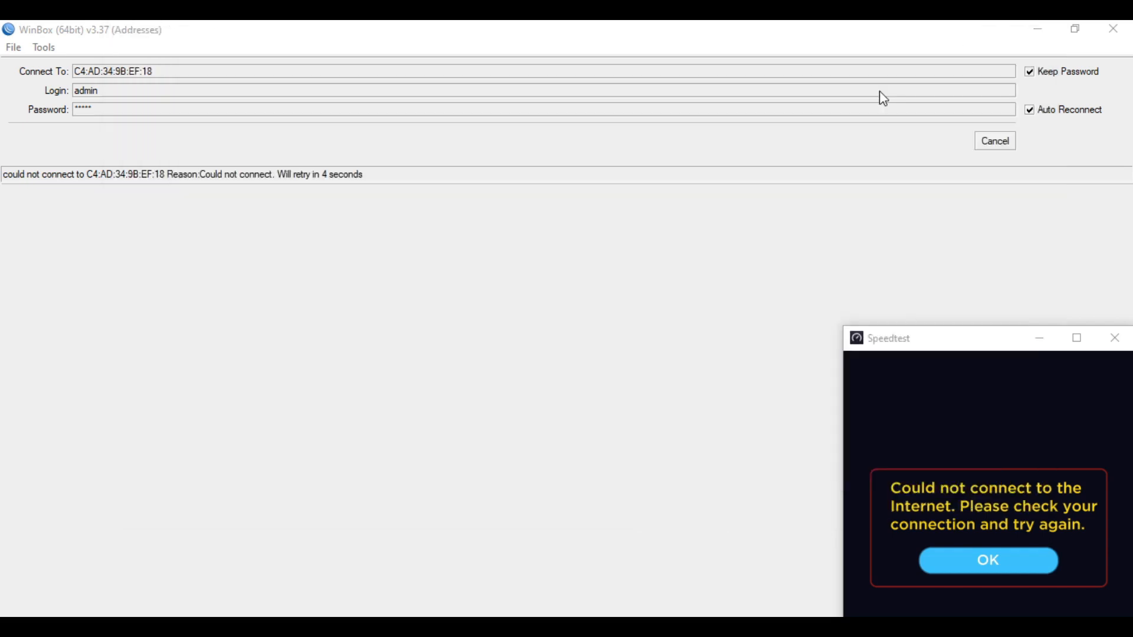
Assign user1 the SP1-Php500 profile again in User Manager User Profiles
click(1046, 341)
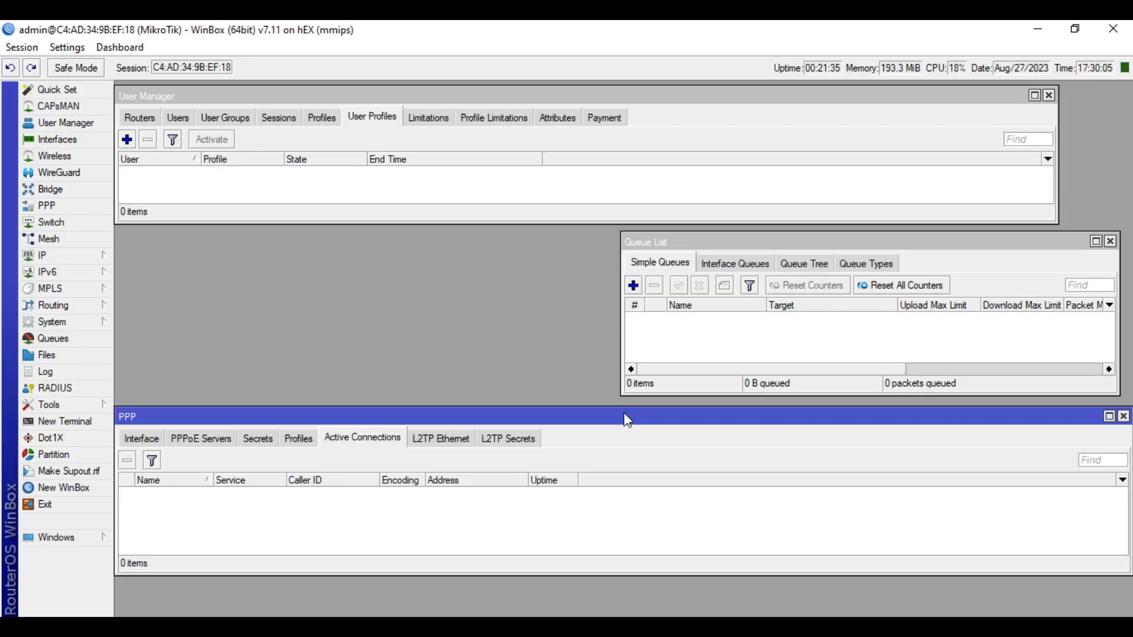
click(734, 346)
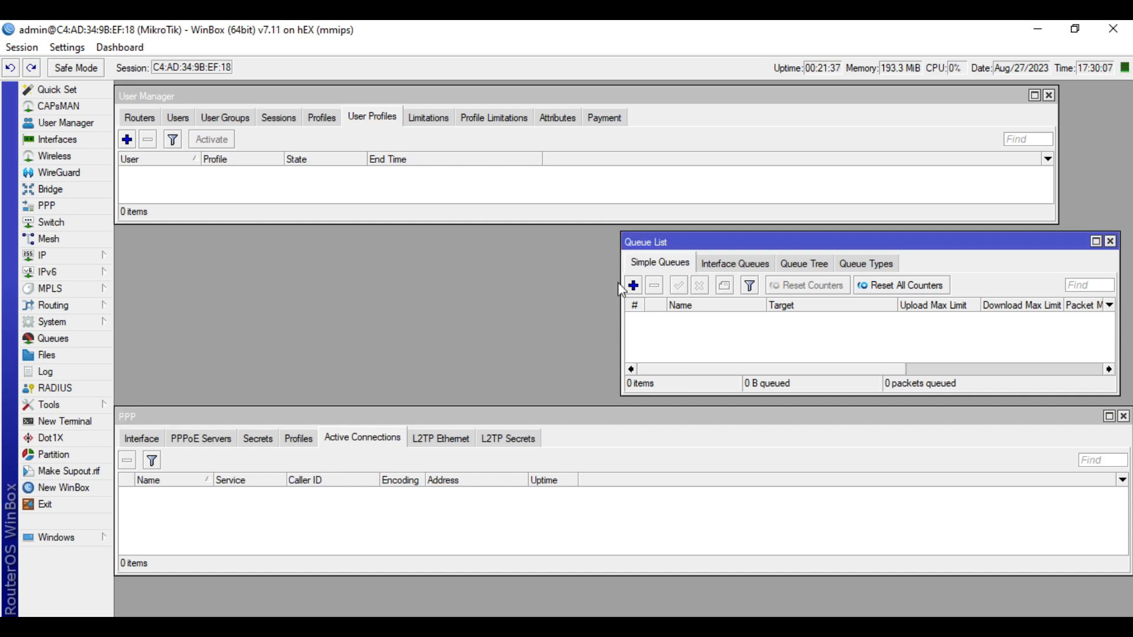
click(365, 115)
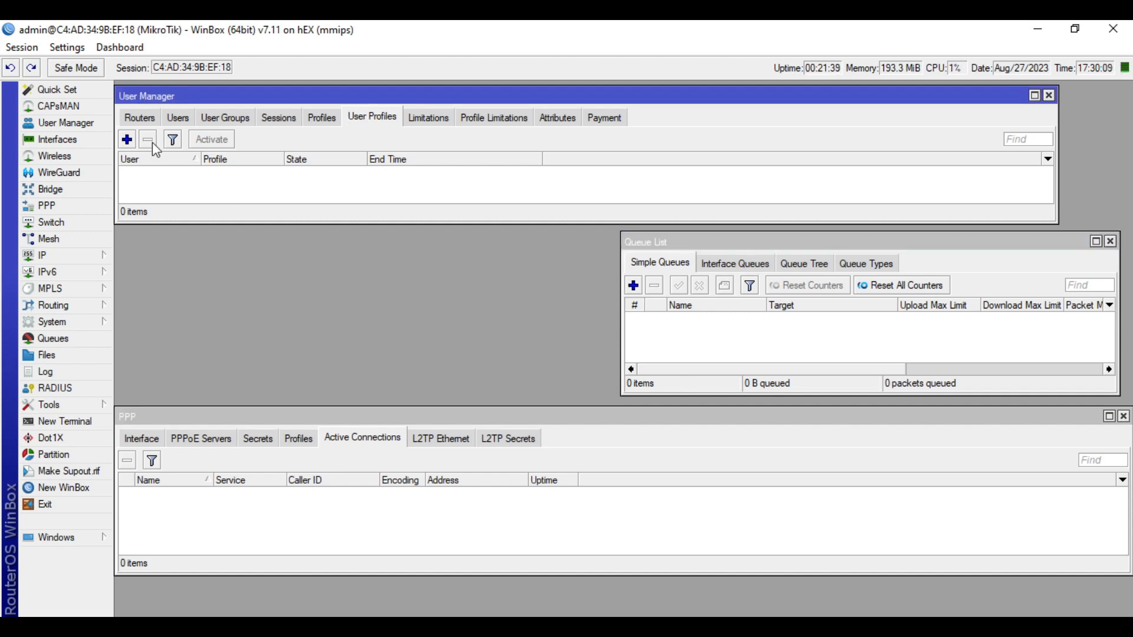
click(128, 140)
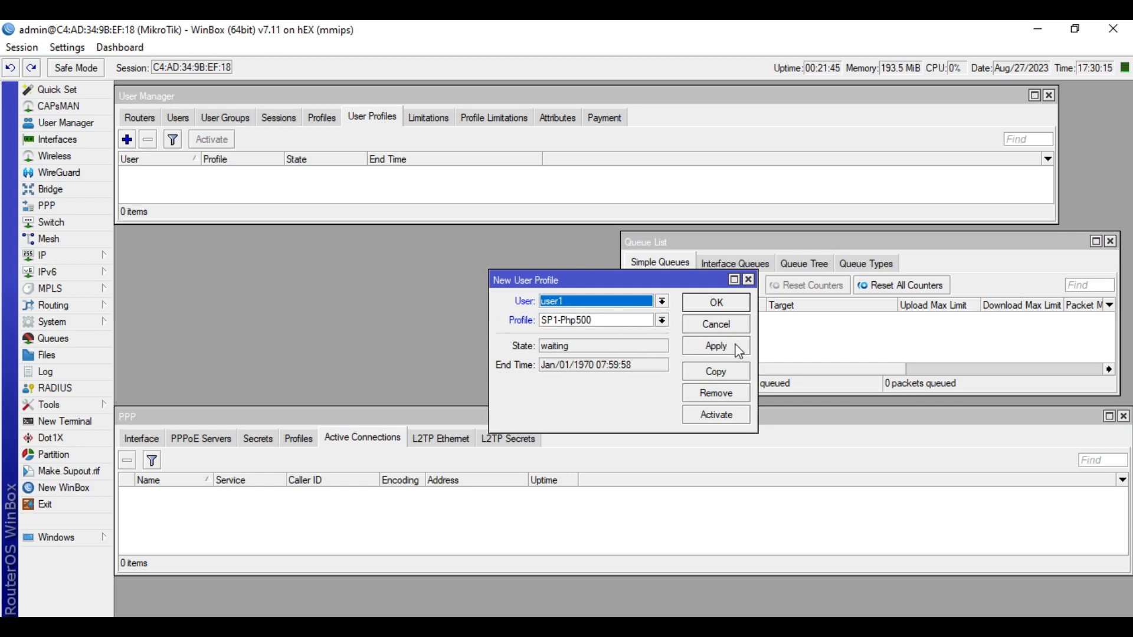
click(638, 322)
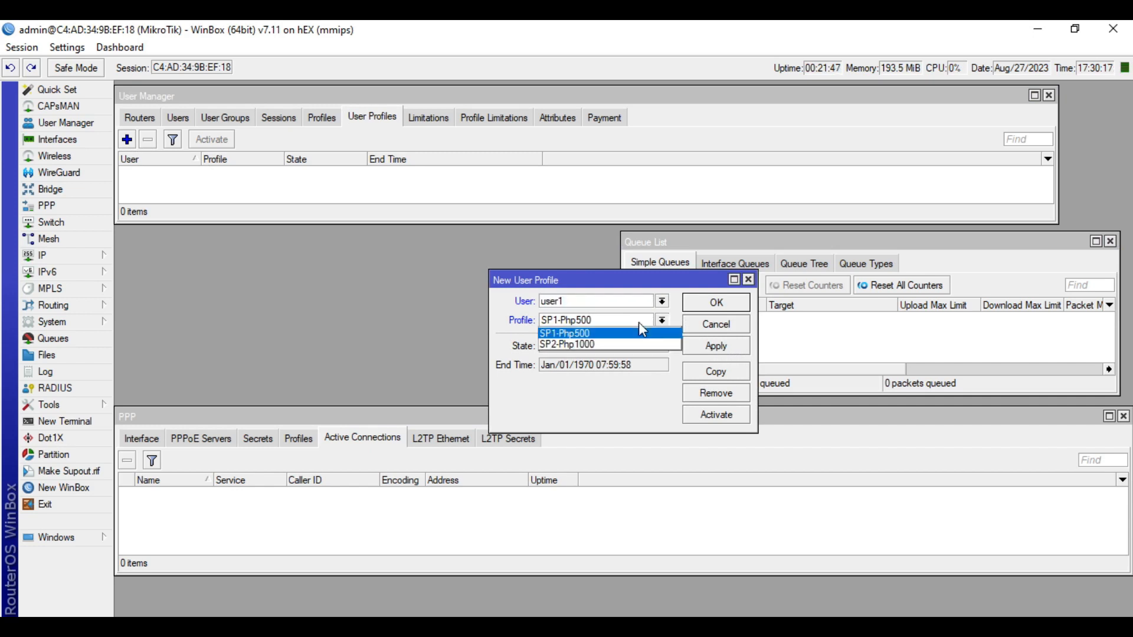
click(596, 334)
click(592, 322)
click(591, 335)
click(728, 351)
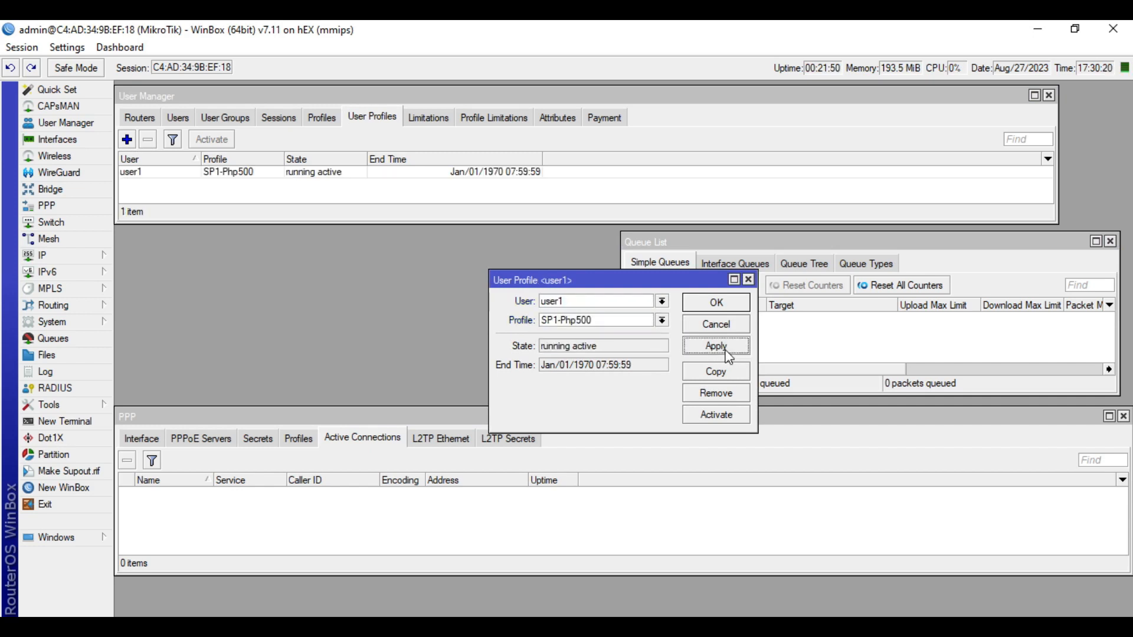
click(728, 303)
click(312, 175)
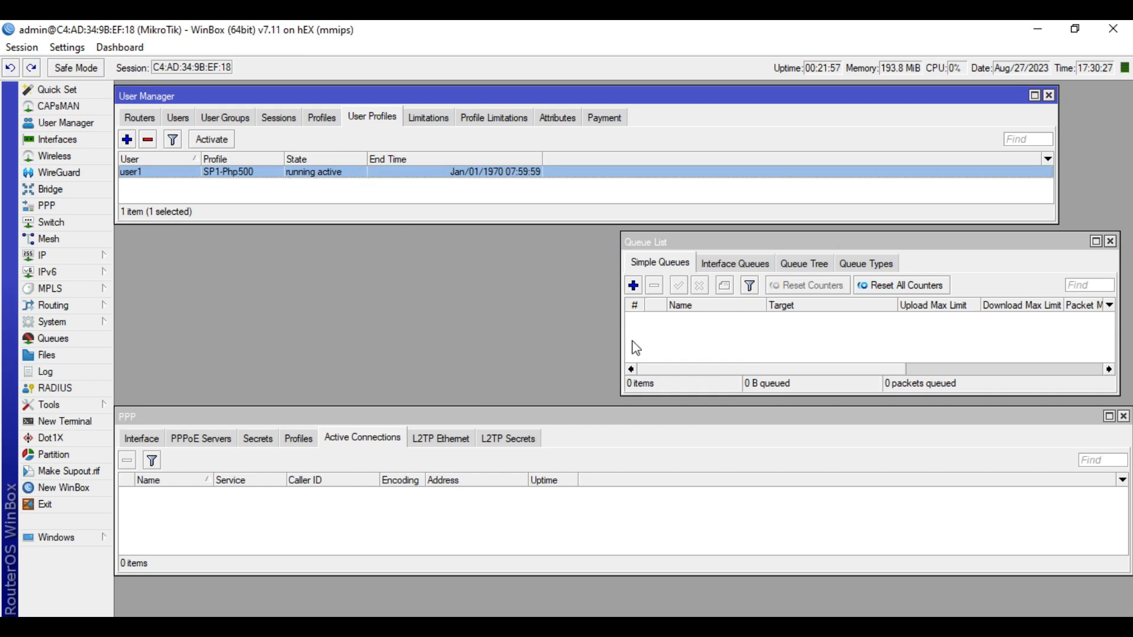
Watch until user1 reconnects at 172.16.88.254 with a 5M/5M pppoe-user1 queue
click(717, 339)
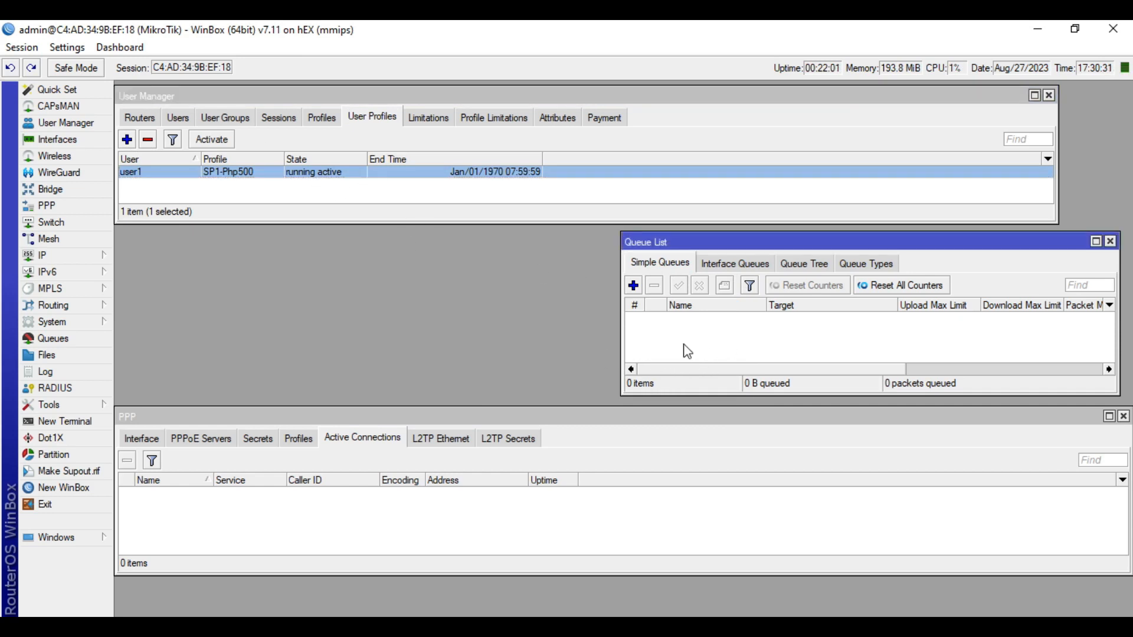
click(402, 218)
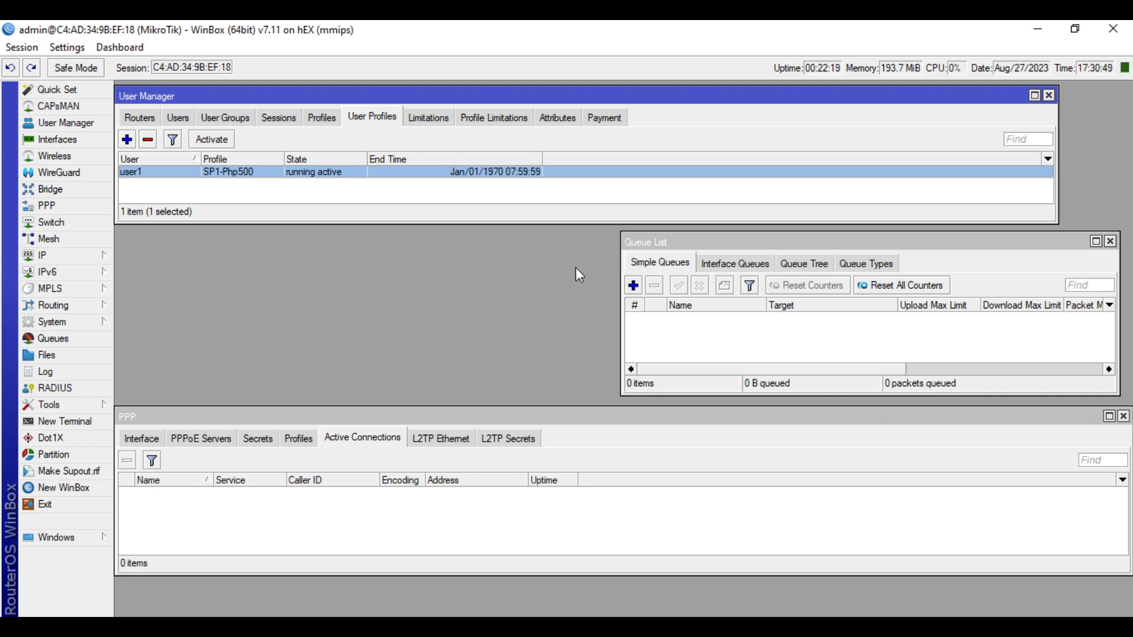
click(711, 334)
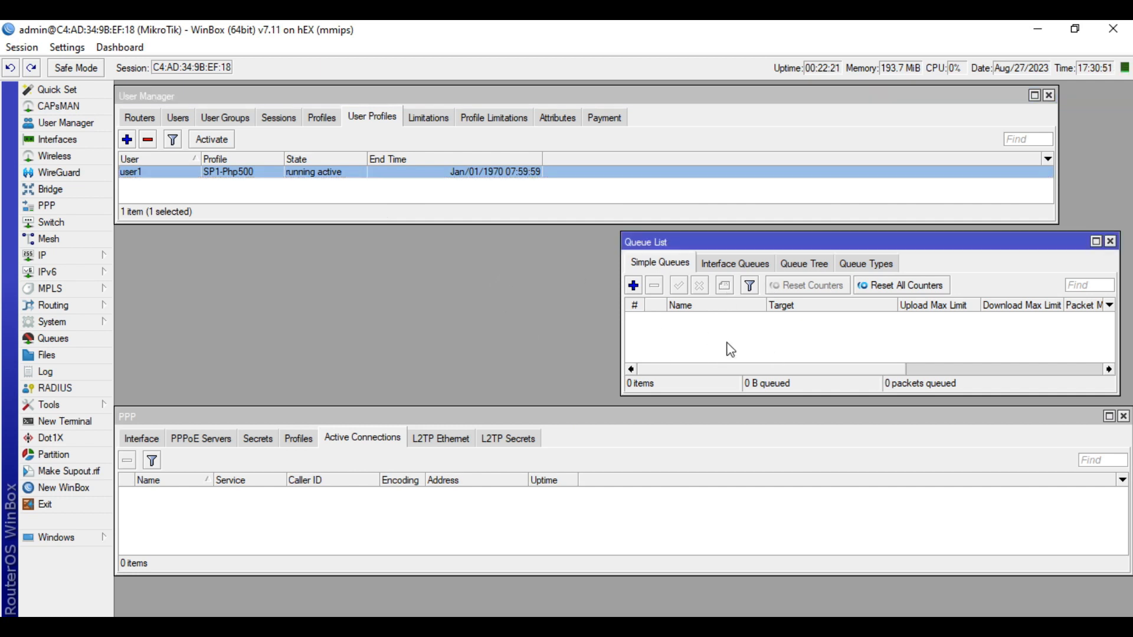
drag(668, 248, 669, 247)
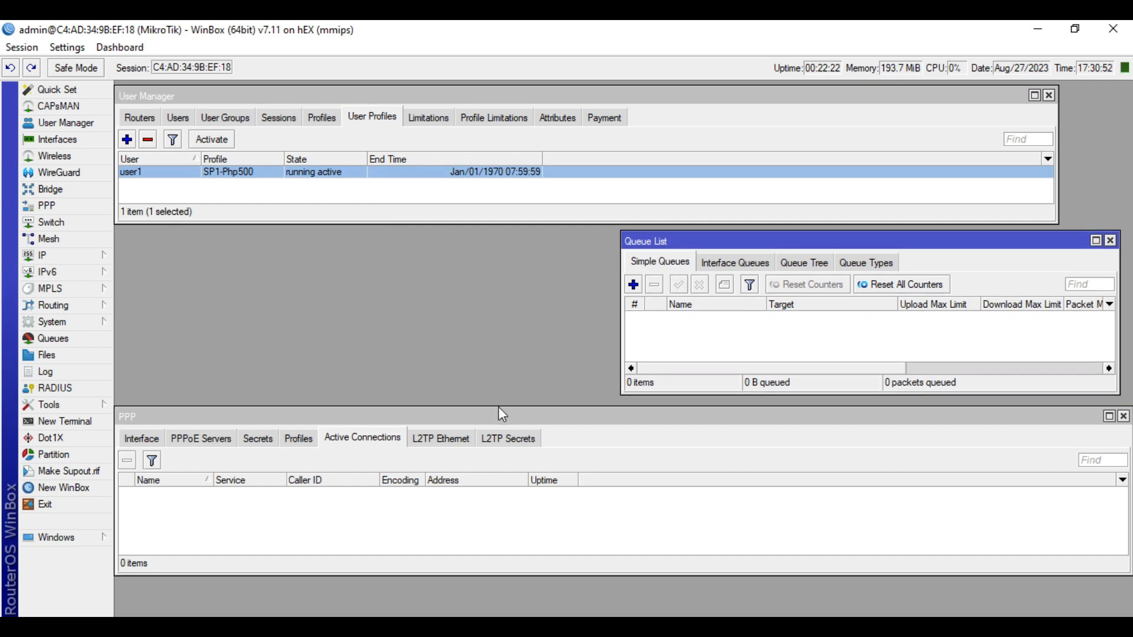
click(333, 520)
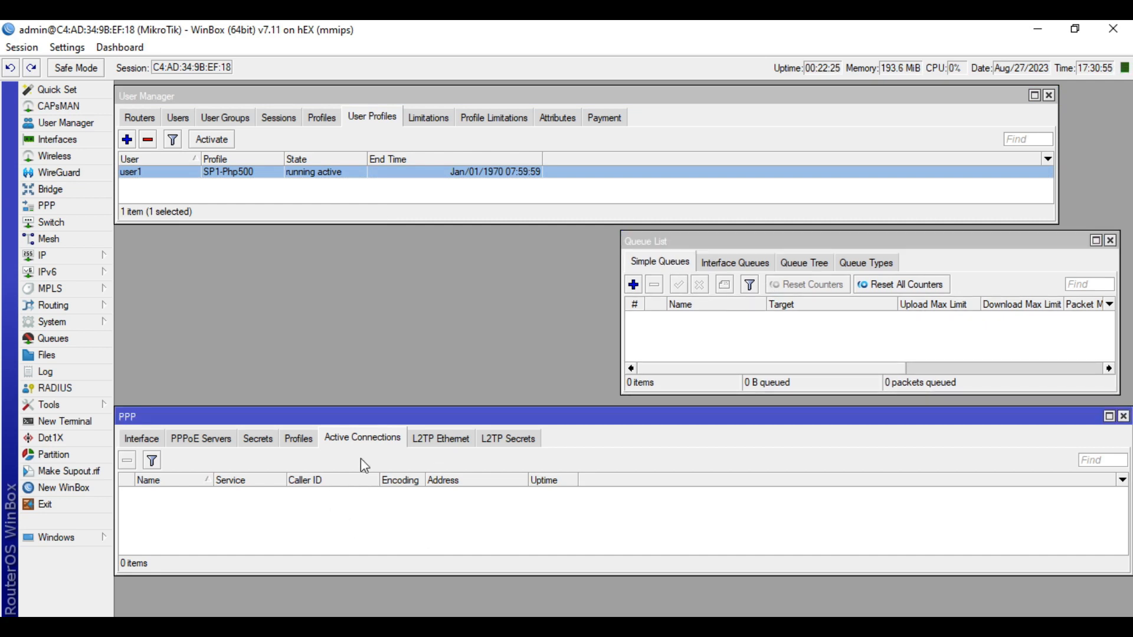
key(alt+Tab)
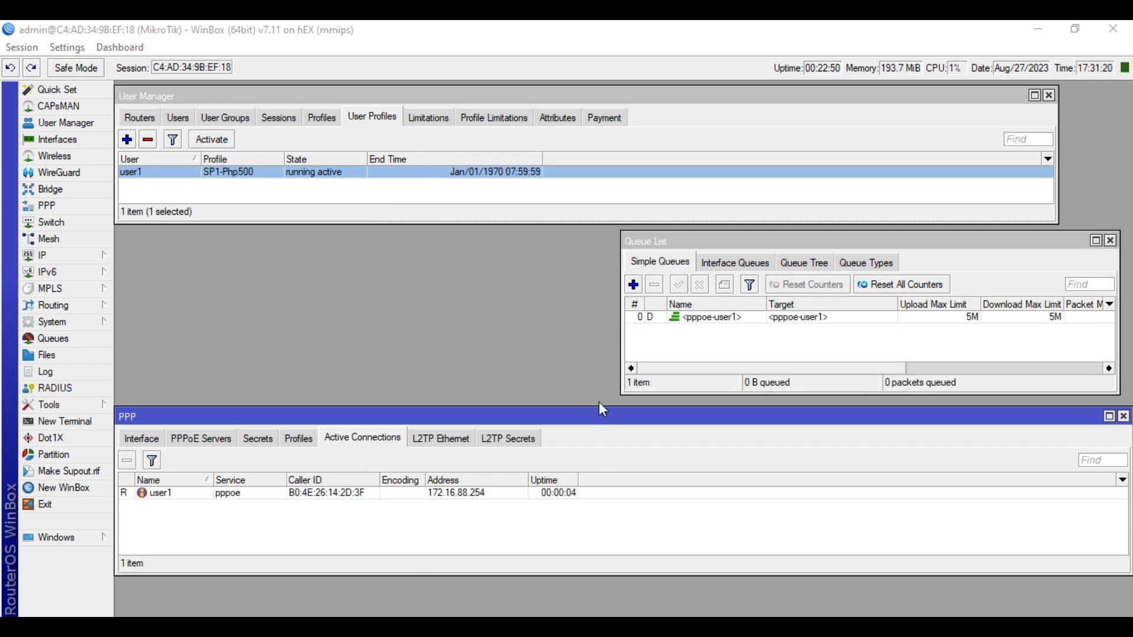
click(644, 339)
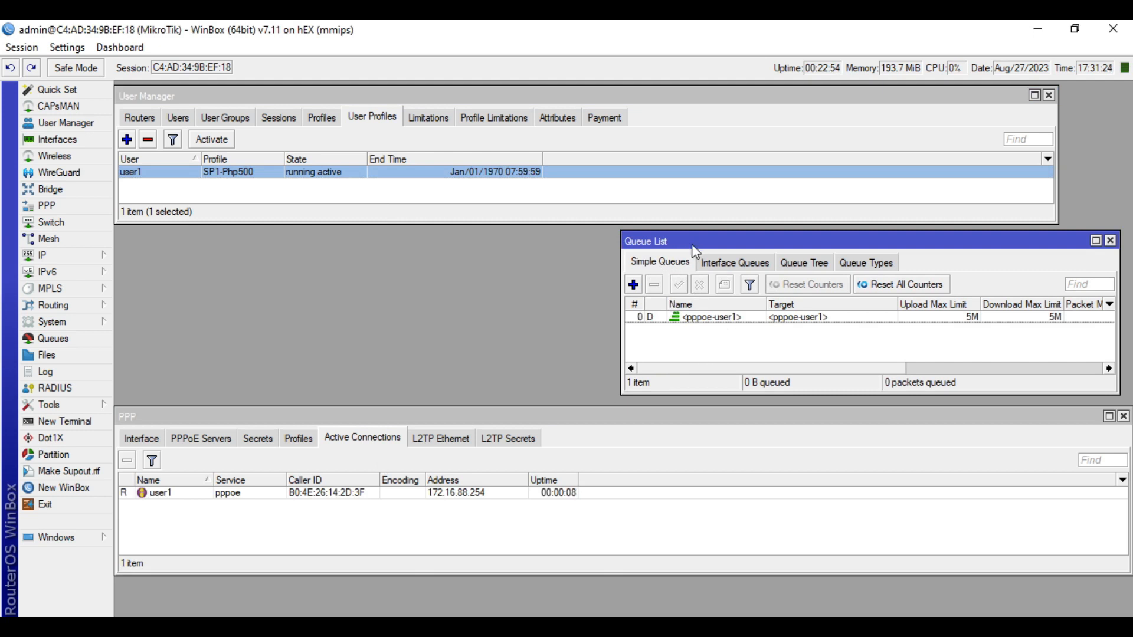
click(429, 548)
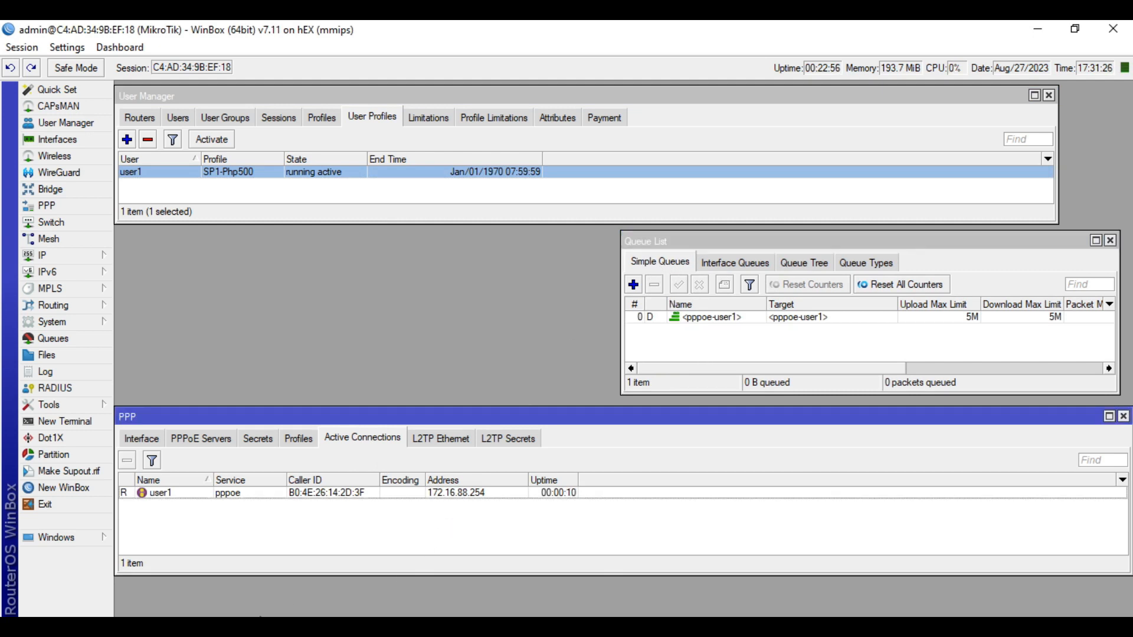
click(367, 193)
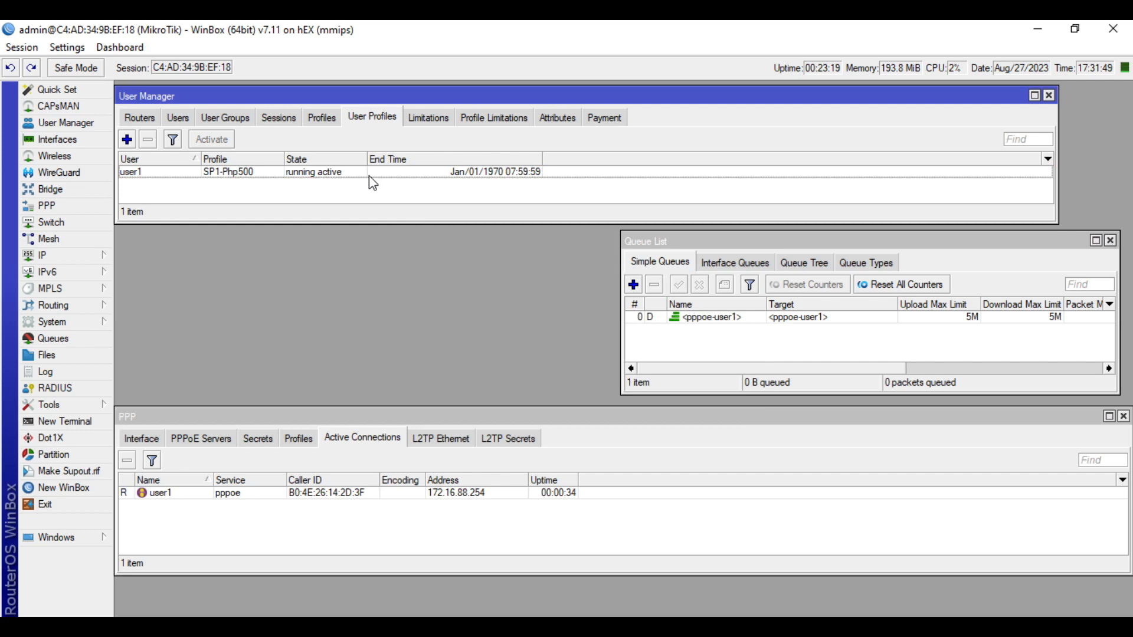
Add a new SP2-Php1000 profile entry for user1 in User Manager
click(371, 172)
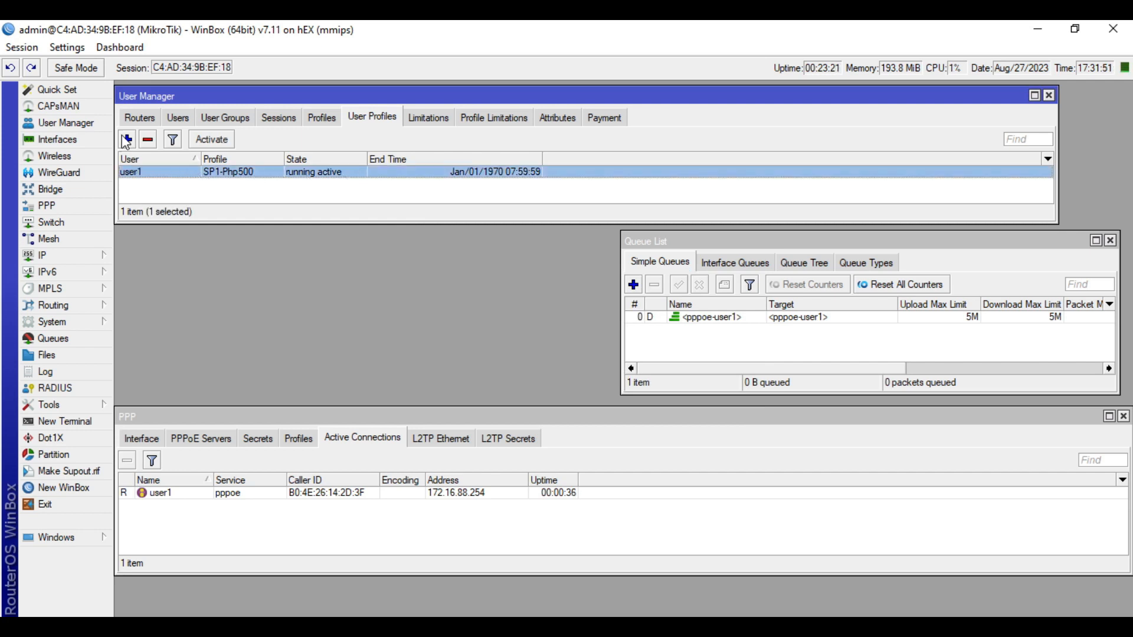
double_click(131, 171)
click(605, 319)
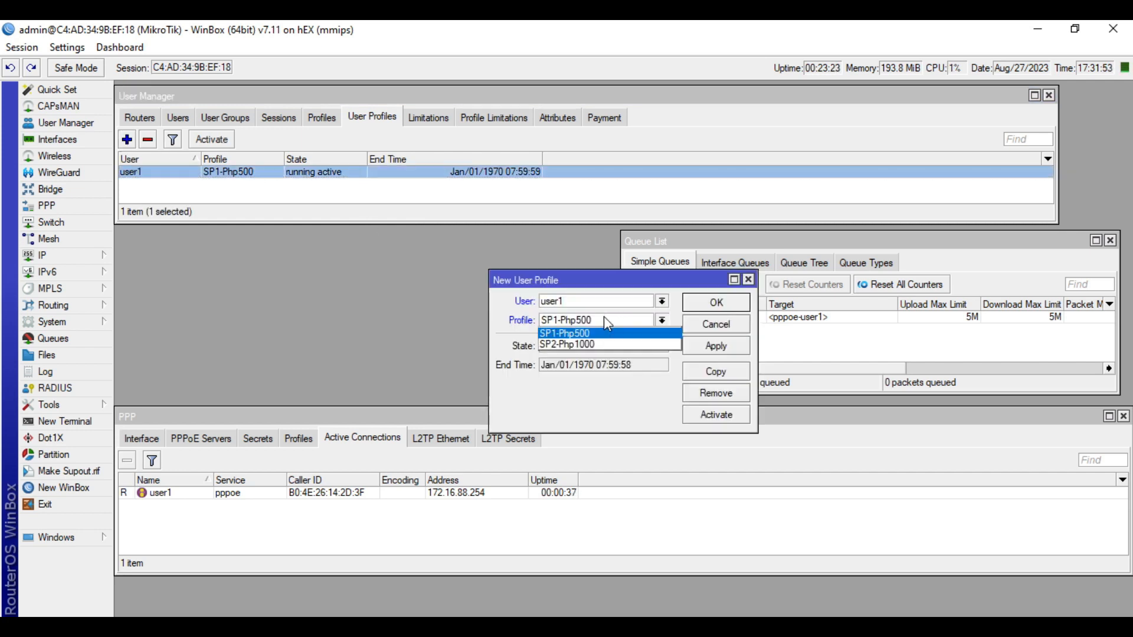
click(649, 345)
click(721, 347)
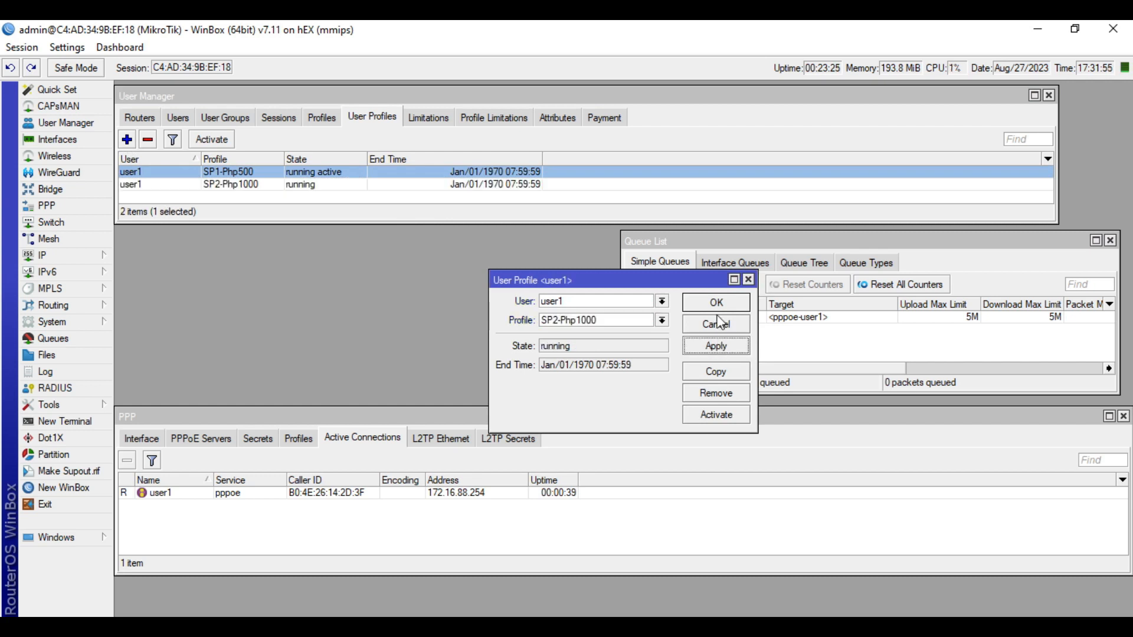
click(717, 304)
Remove user1's old SP1-Php500 profile entry and activate SP2-Php1000
click(254, 184)
click(254, 172)
click(148, 140)
click(280, 173)
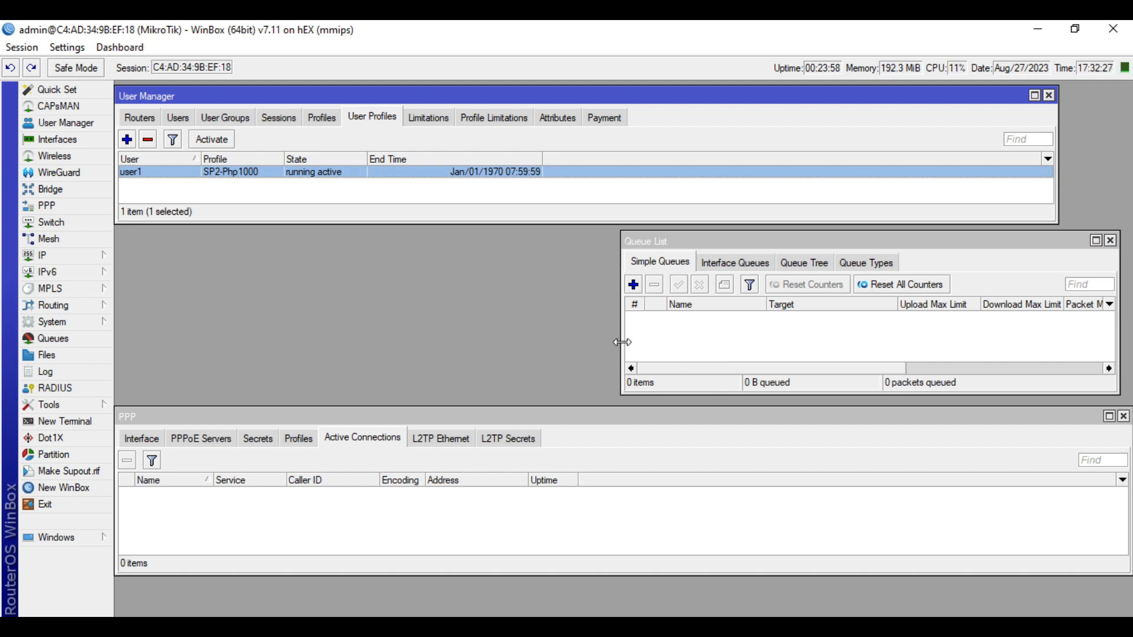
Check the queue list and PPP active connections for the updated pppoe-user1 queue
click(744, 343)
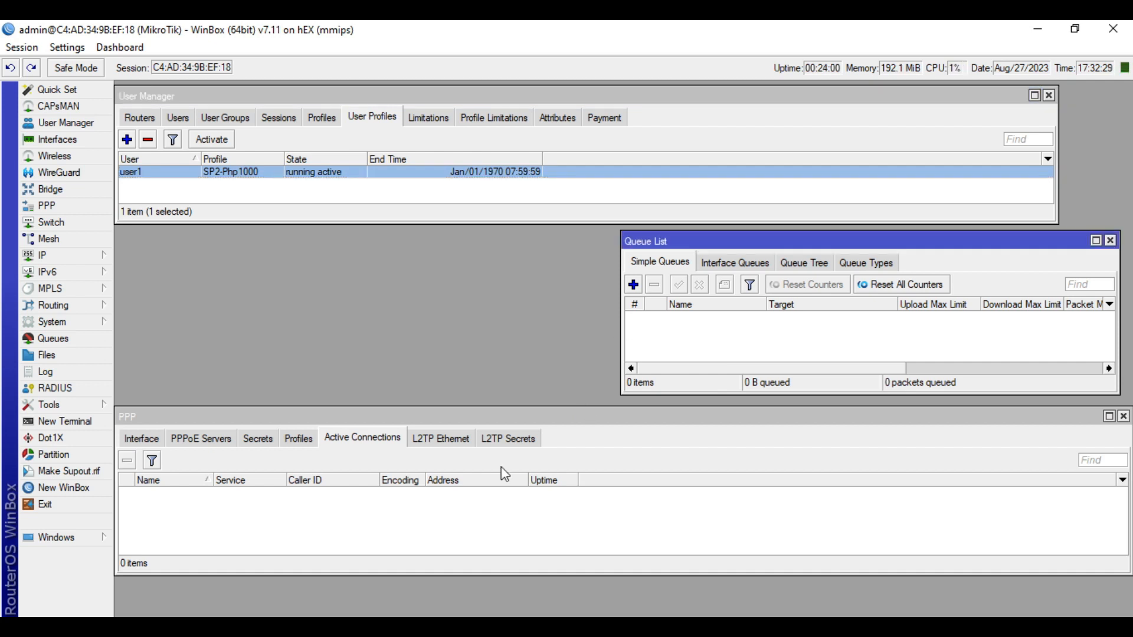
click(472, 523)
click(685, 333)
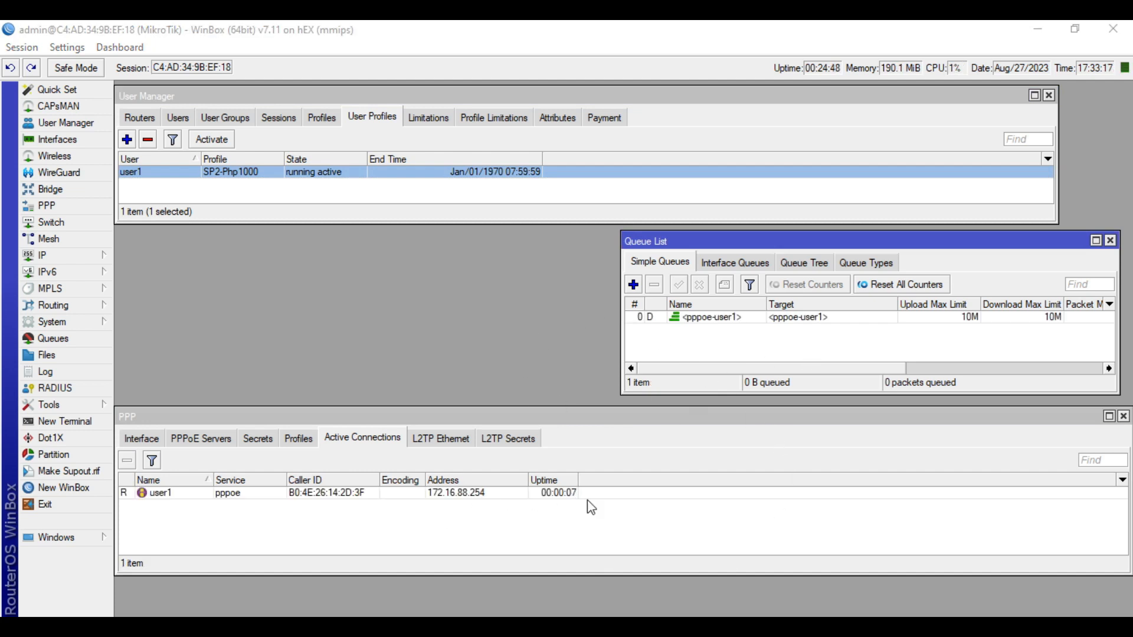
click(707, 341)
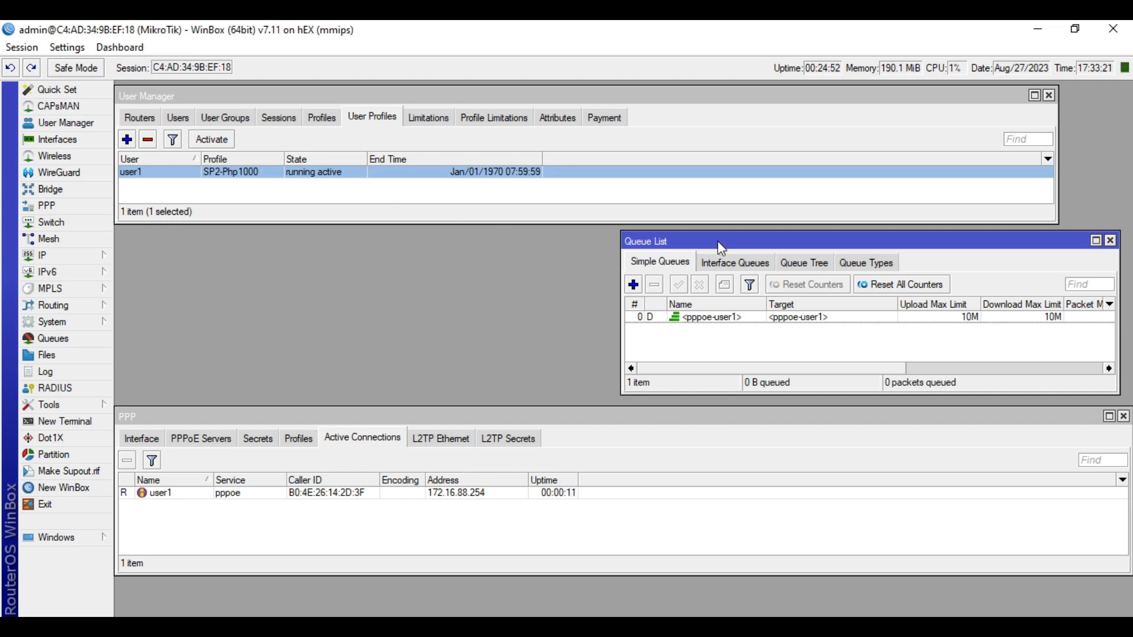
click(378, 524)
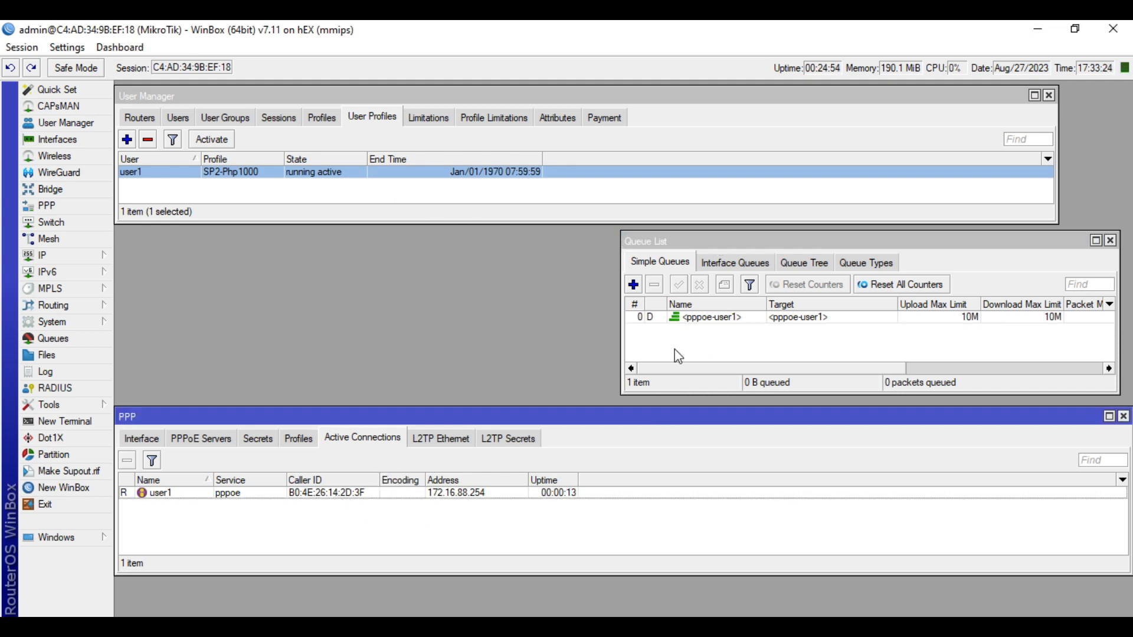
Open the pppoe-user1 queue and confirm its 10M upload and download max limits
double_click(710, 319)
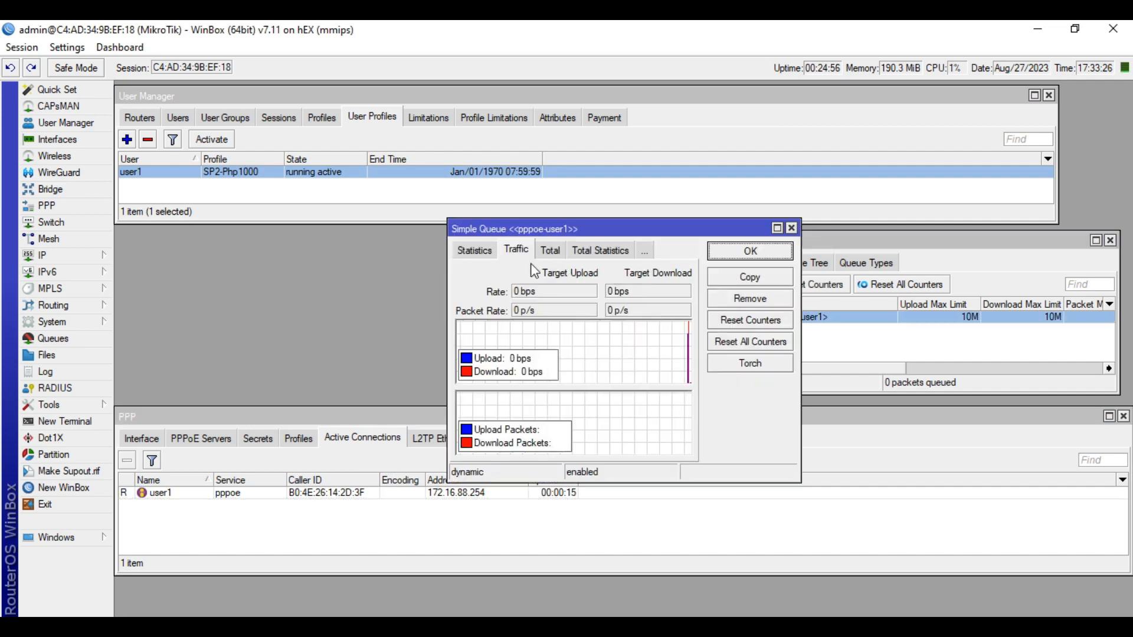
click(477, 252)
click(469, 249)
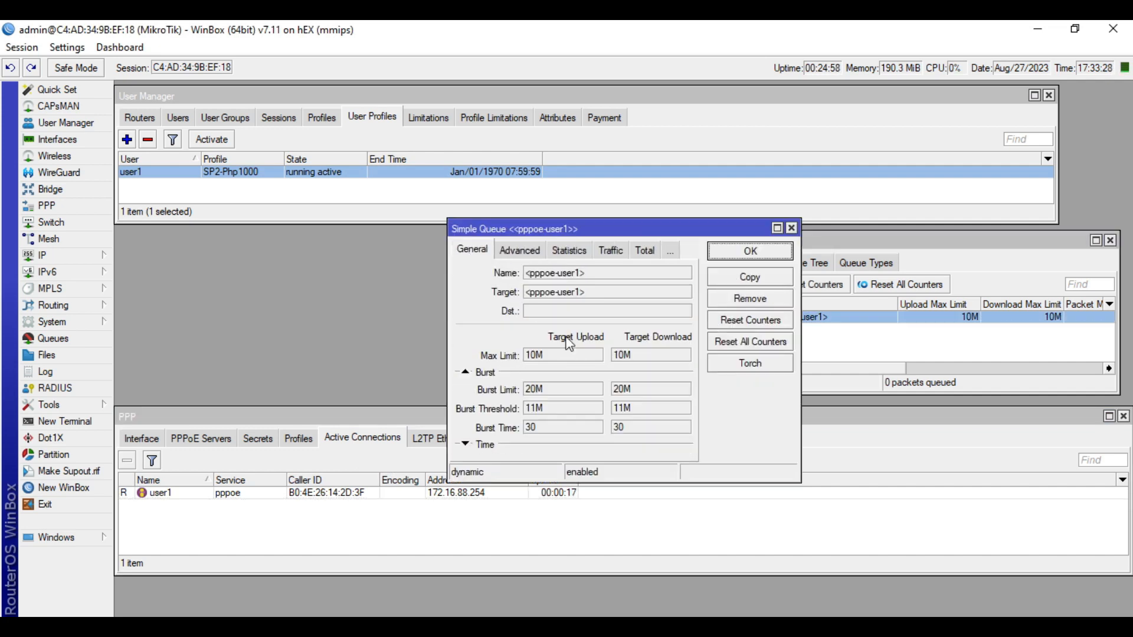
drag(557, 357, 516, 359)
drag(648, 359, 501, 356)
click(542, 354)
click(627, 358)
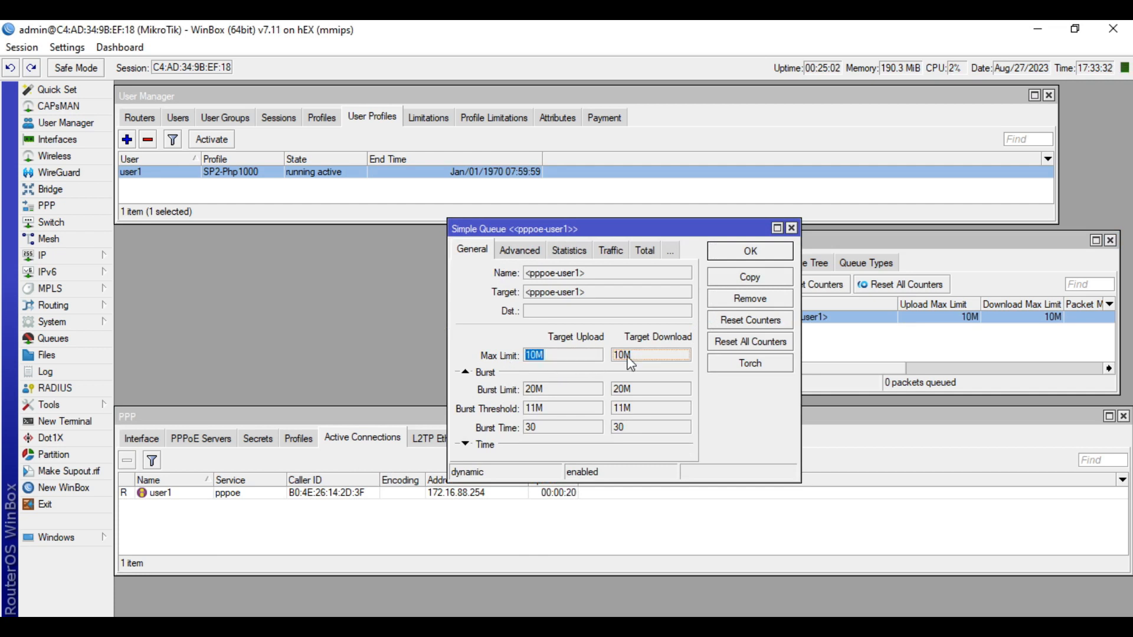
key(alt+Tab)
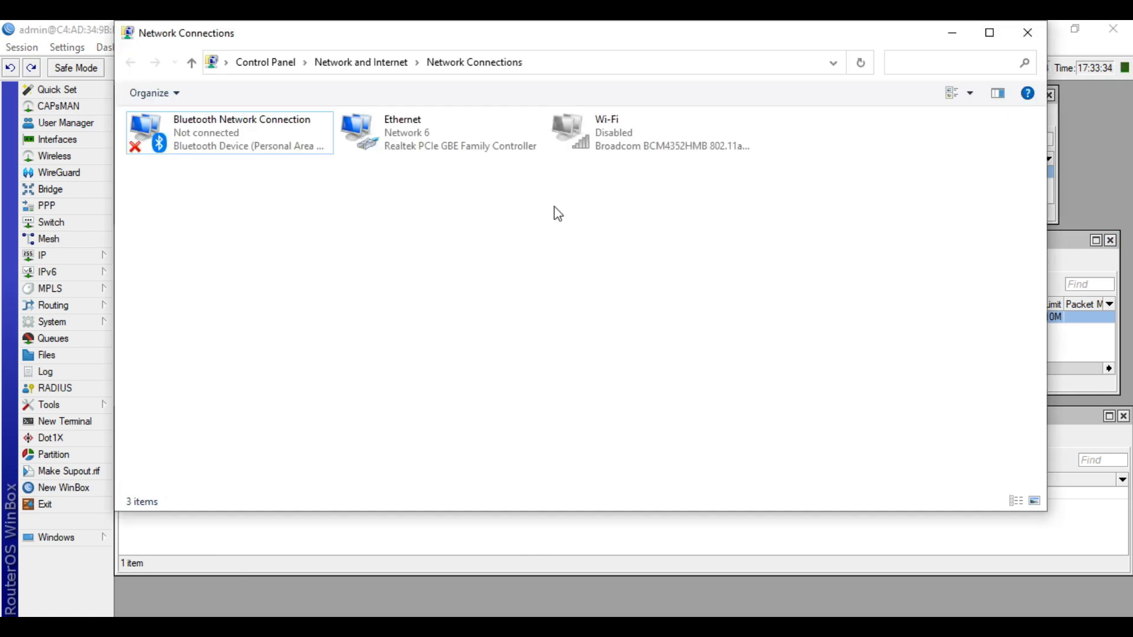
Disable the Ethernet connection and enable the Wi-Fi adapter
click(455, 156)
click(267, 100)
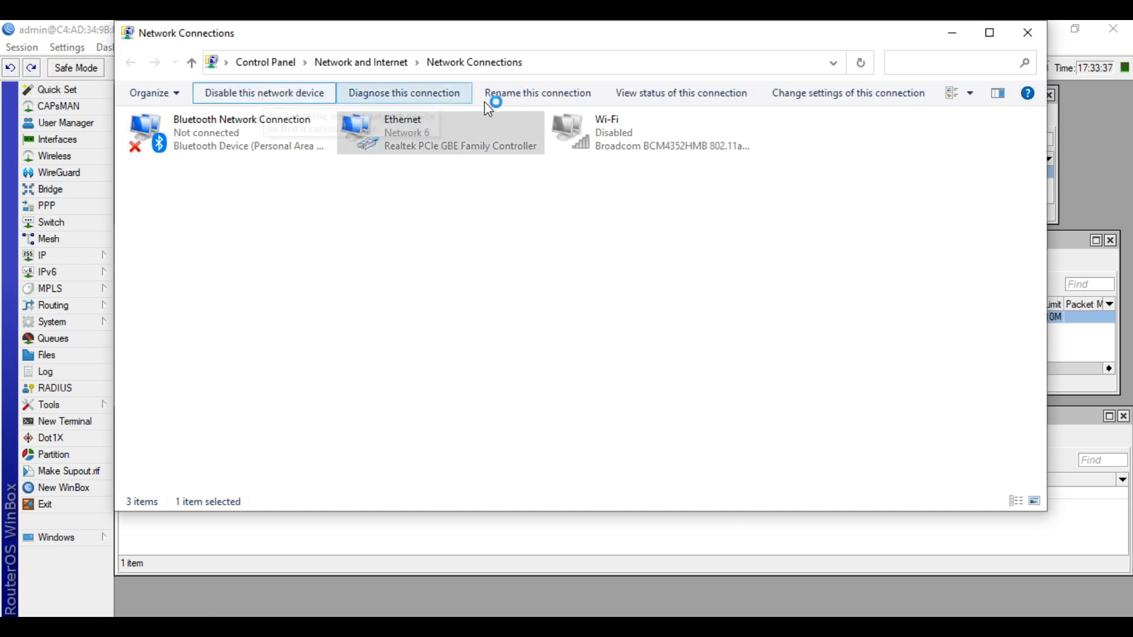
click(614, 150)
click(277, 100)
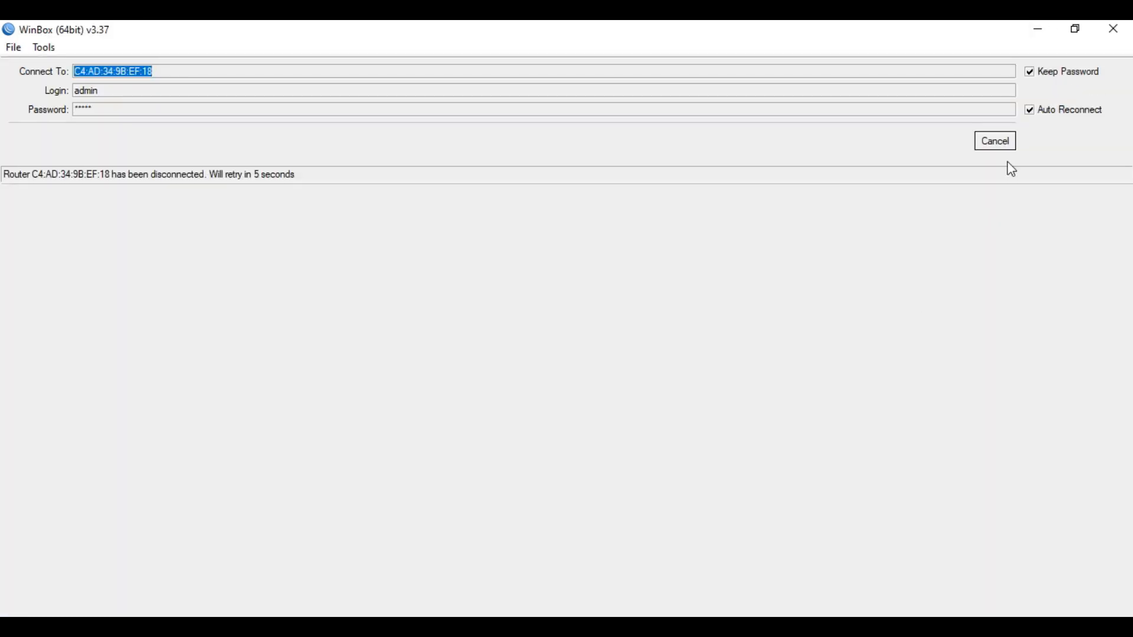
click(1039, 28)
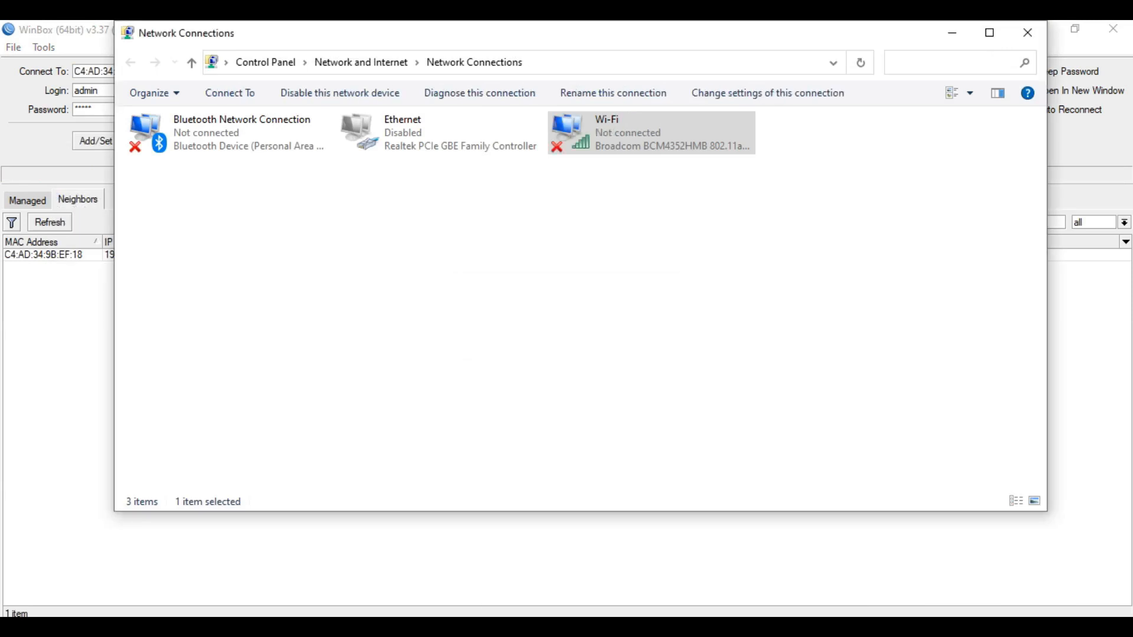
View the Wi-Fi status for JAT-Test, dismiss the Speedtest error, and start the speed test
click(606, 147)
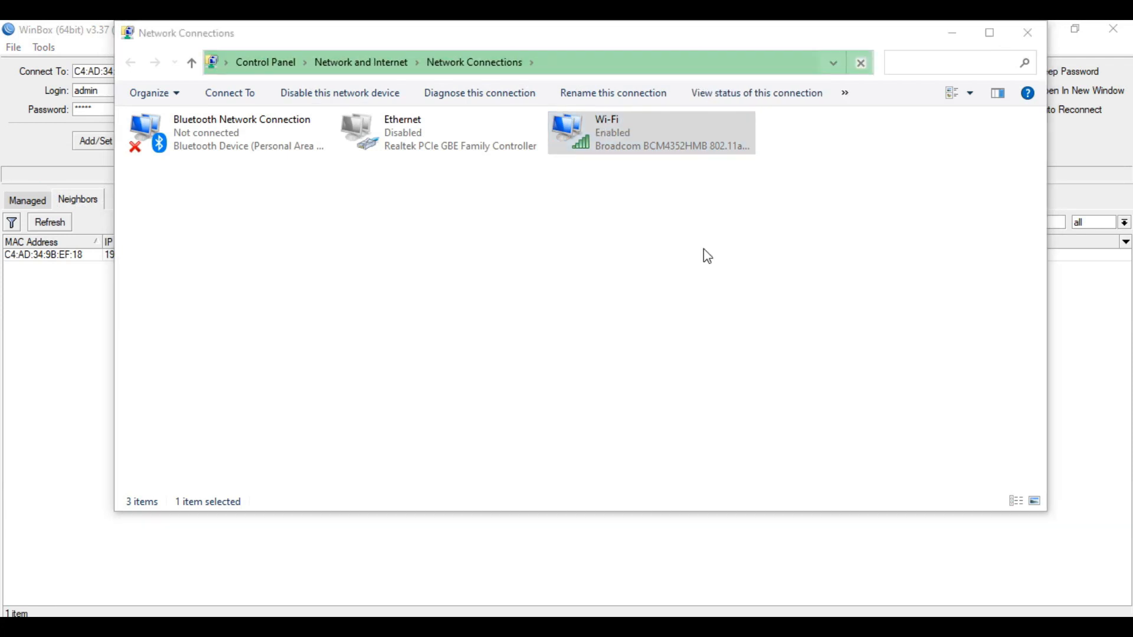
click(657, 146)
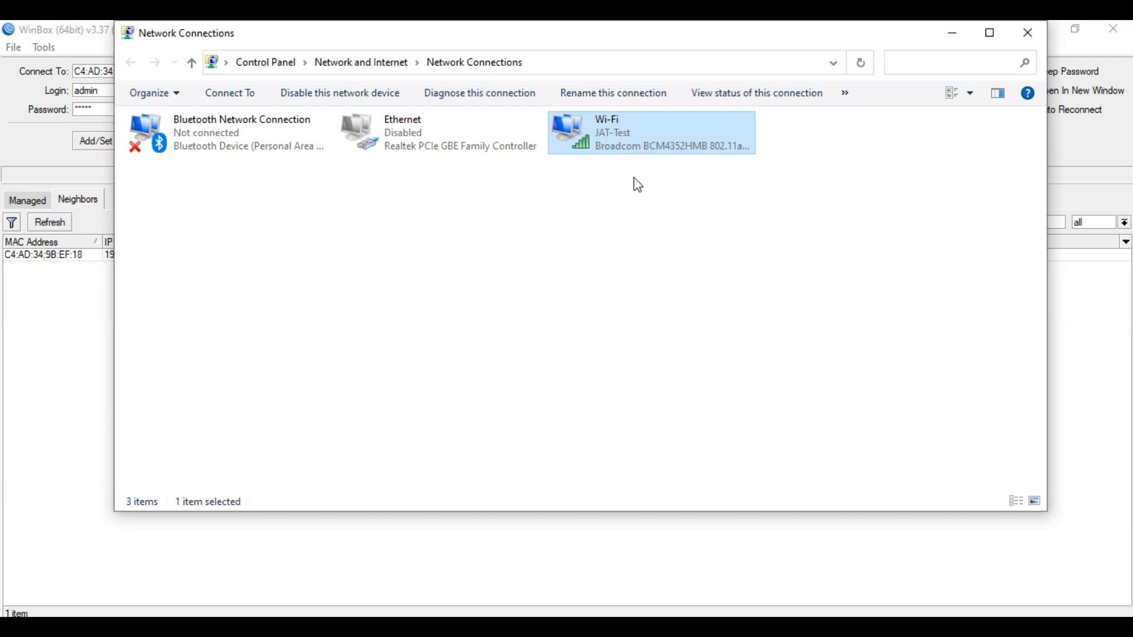
double_click(627, 145)
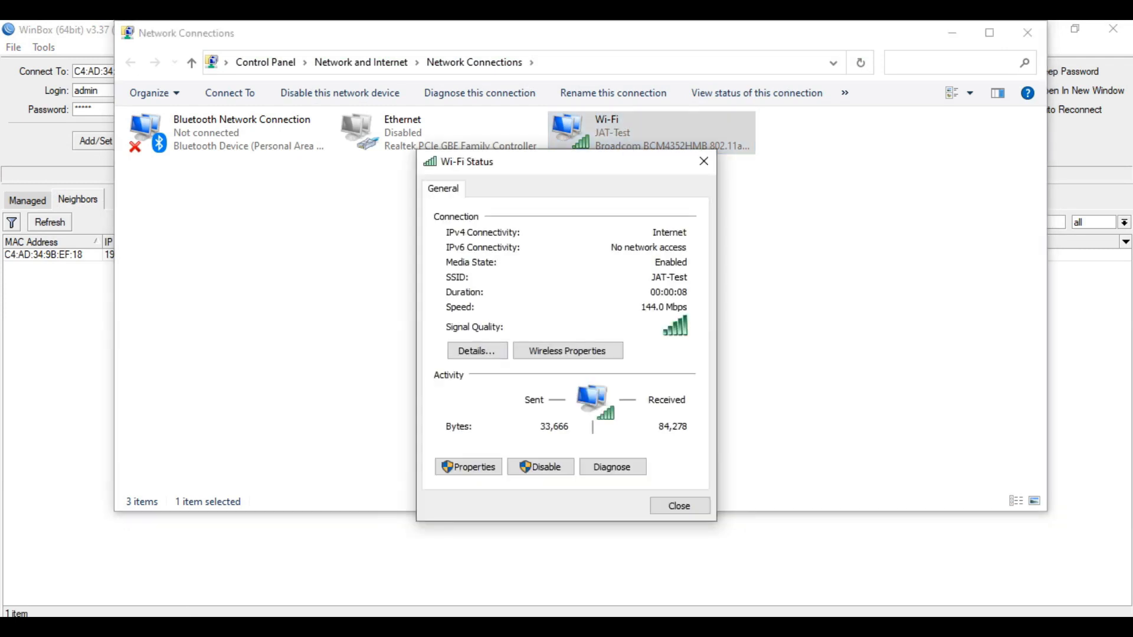
click(1008, 561)
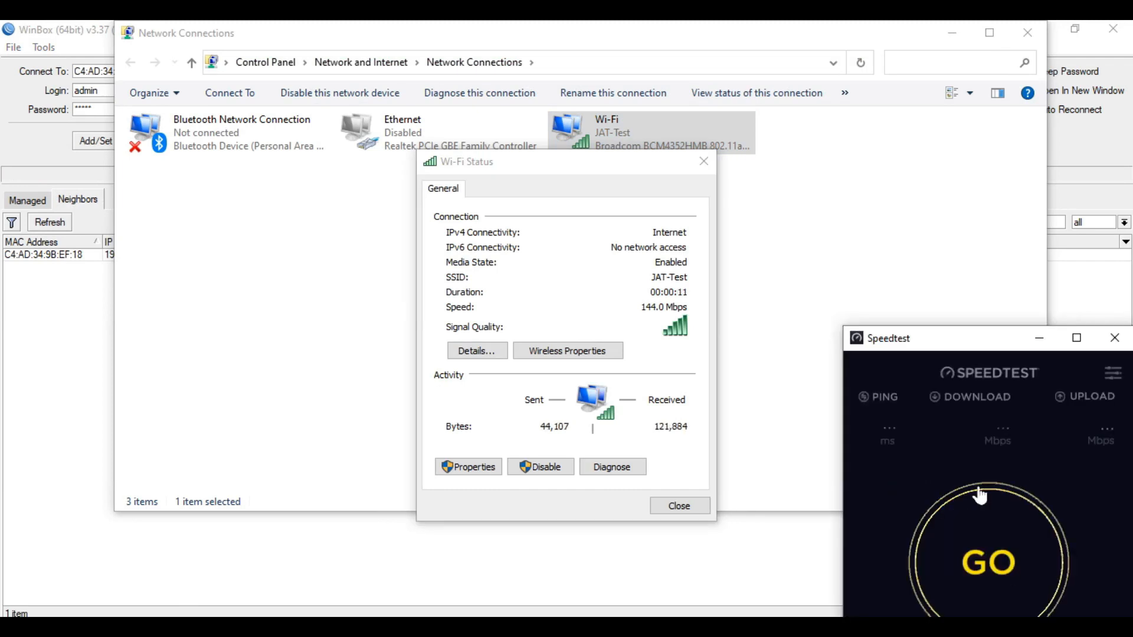
click(958, 518)
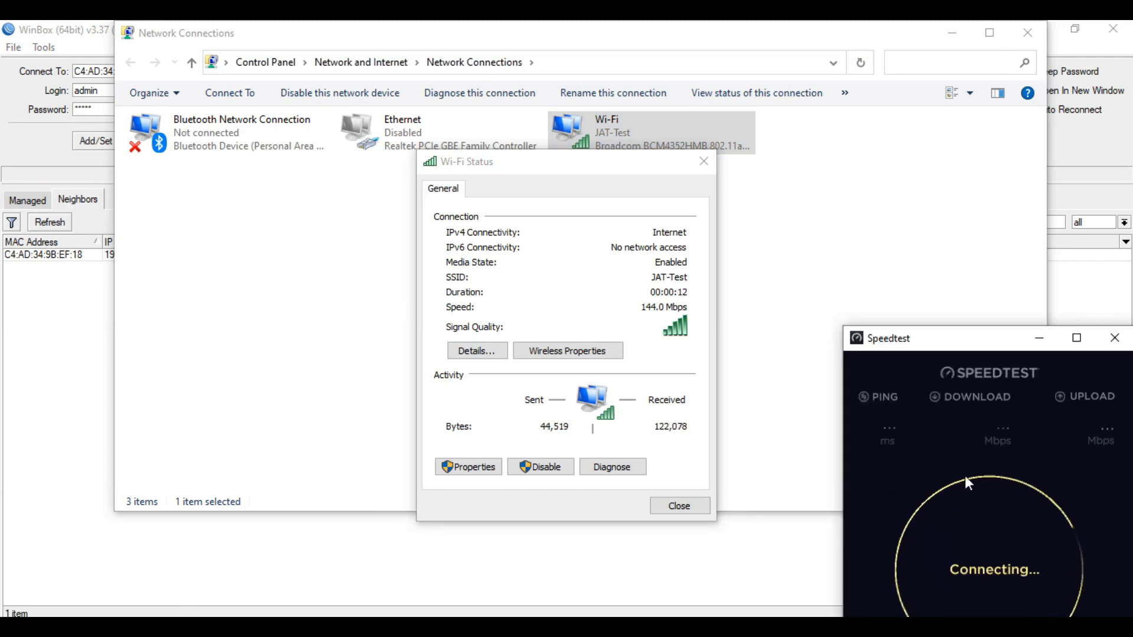